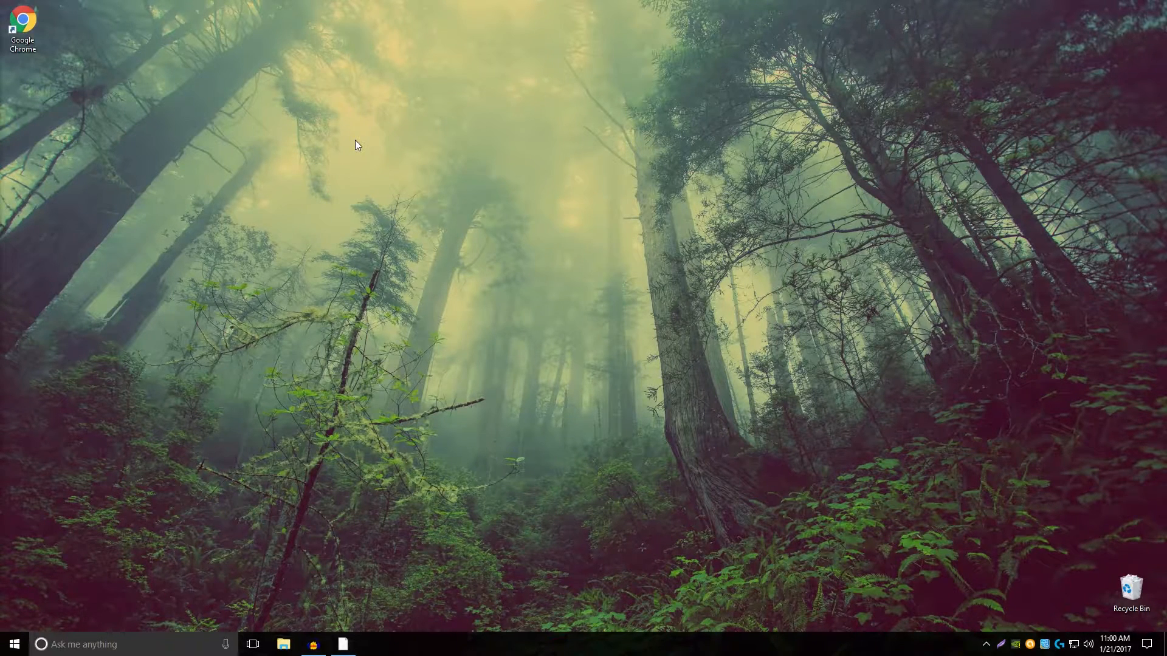
- Open obsproject.com in Google Chrome and show the download options for OBS Studio
double_click(22, 21)
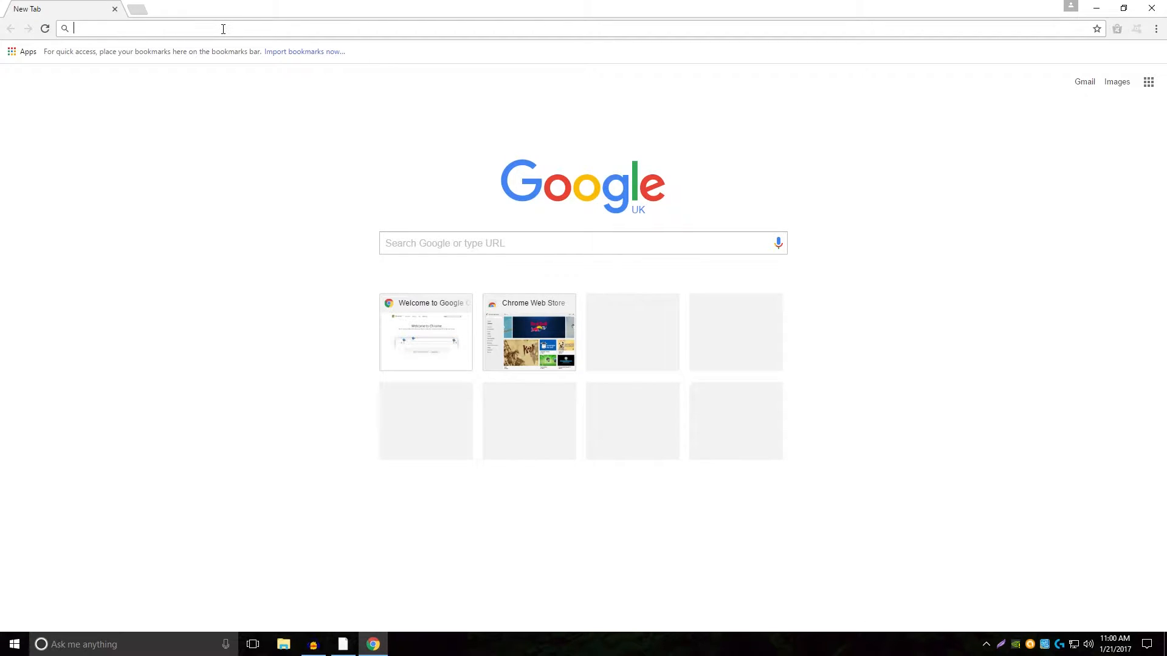
type("obsproject.com")
key("Return")
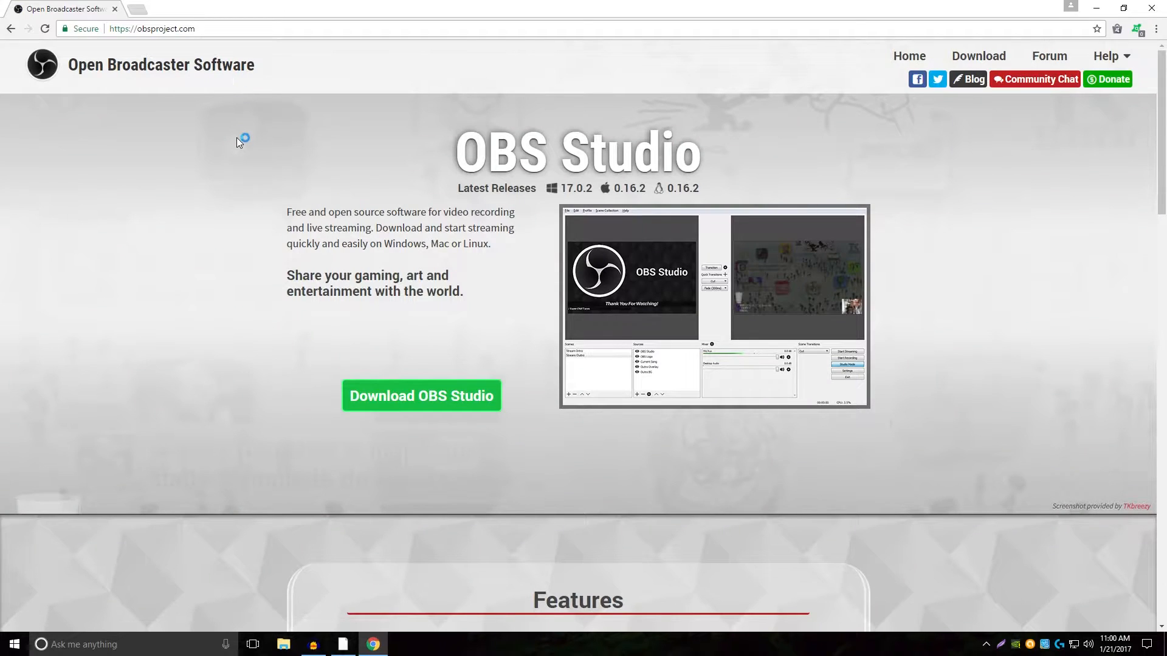
left_click(387, 402)
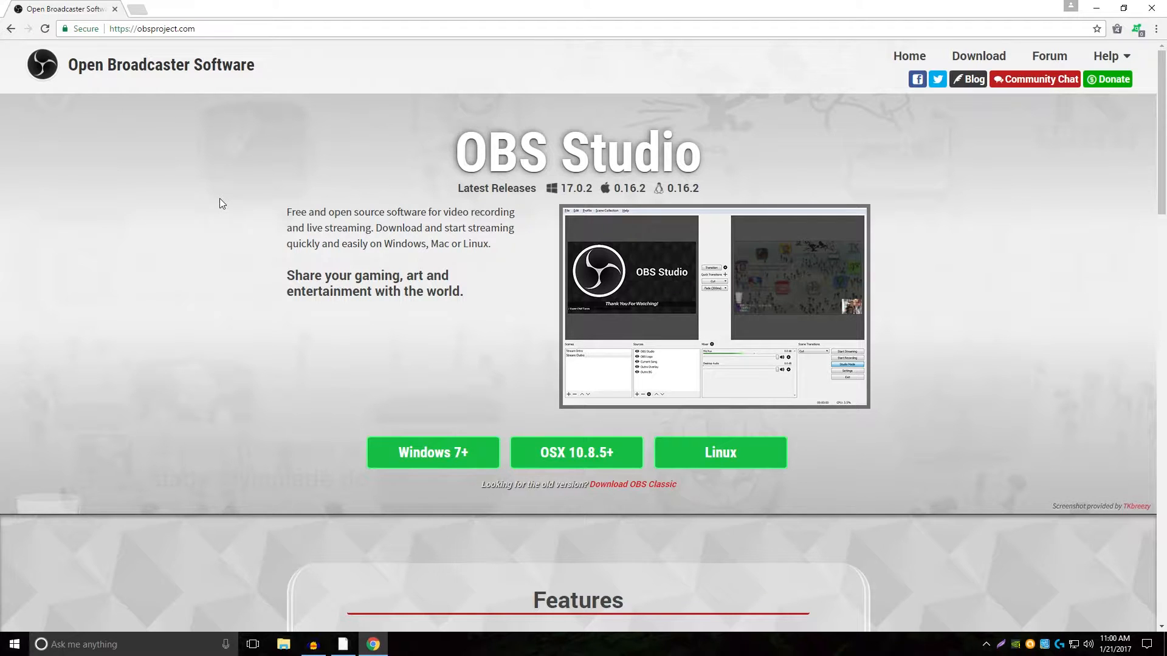
- Download the Windows 7+ version of OBS Studio and launch the downloaded installer
scroll(221, 202, "down", 10)
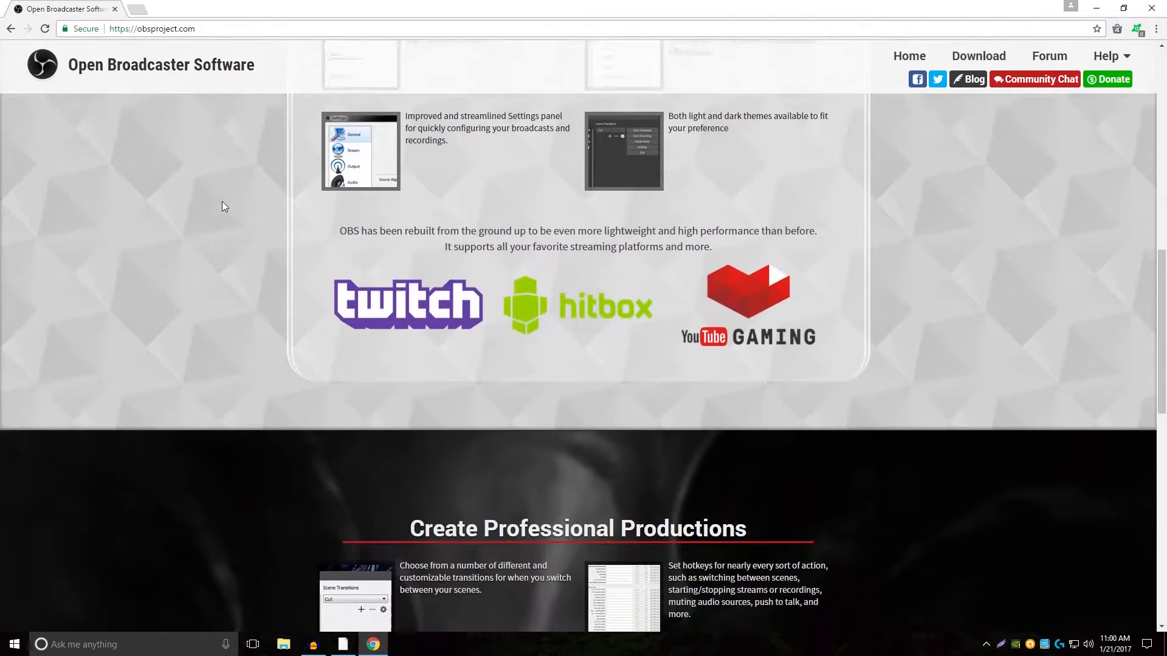
scroll(221, 201, "down", 5)
scroll(204, 330, "down", 7)
scroll(216, 344, "up", 2)
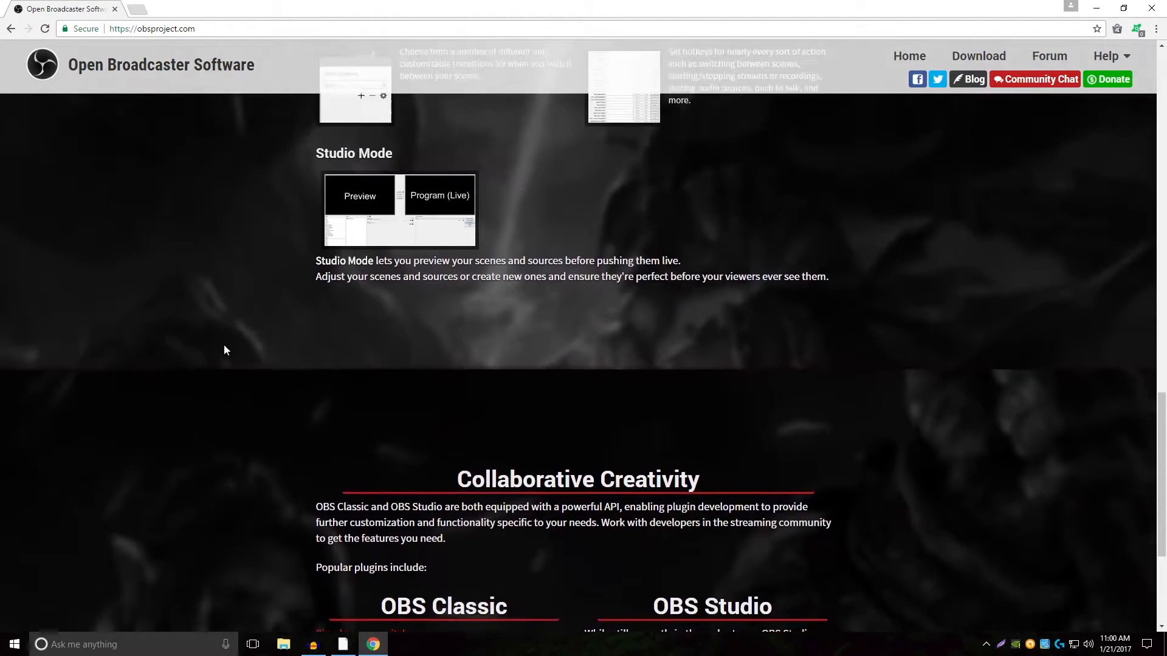
scroll(216, 344, "down", 3)
scroll(169, 200, "up", 20)
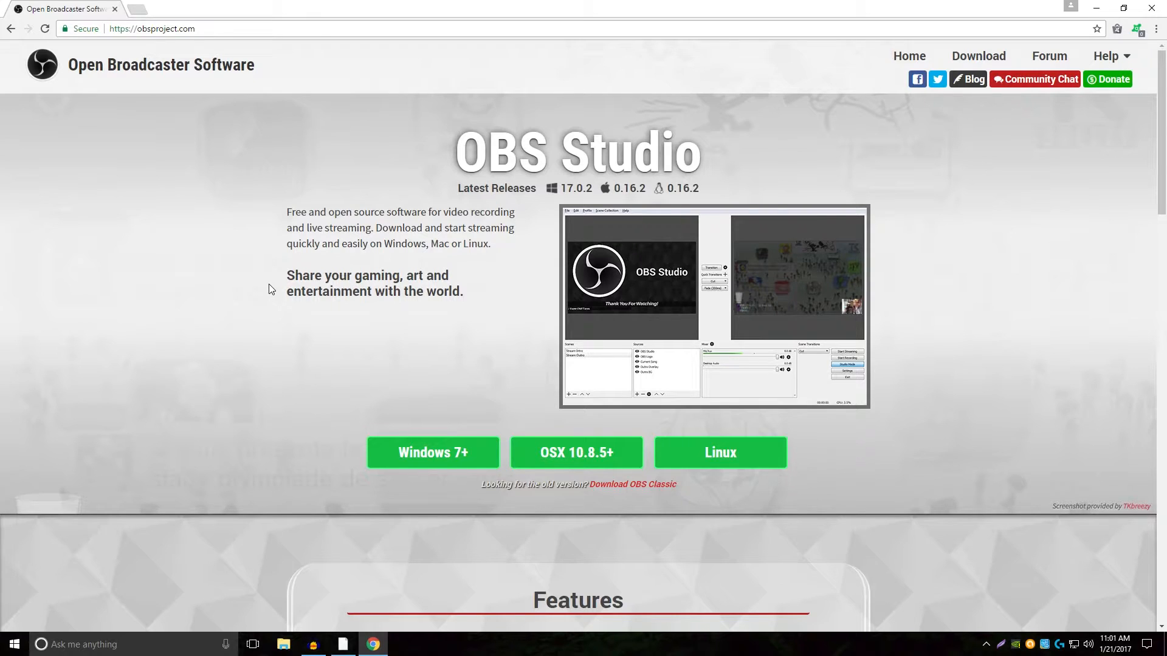
left_click(453, 463)
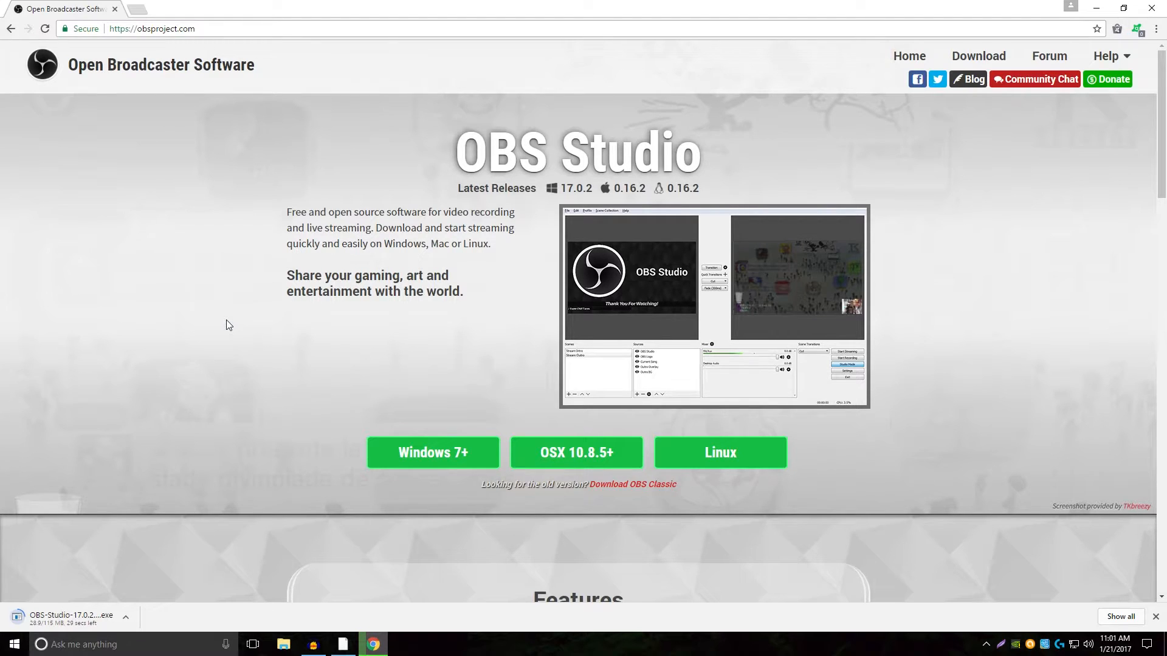
left_click(83, 616)
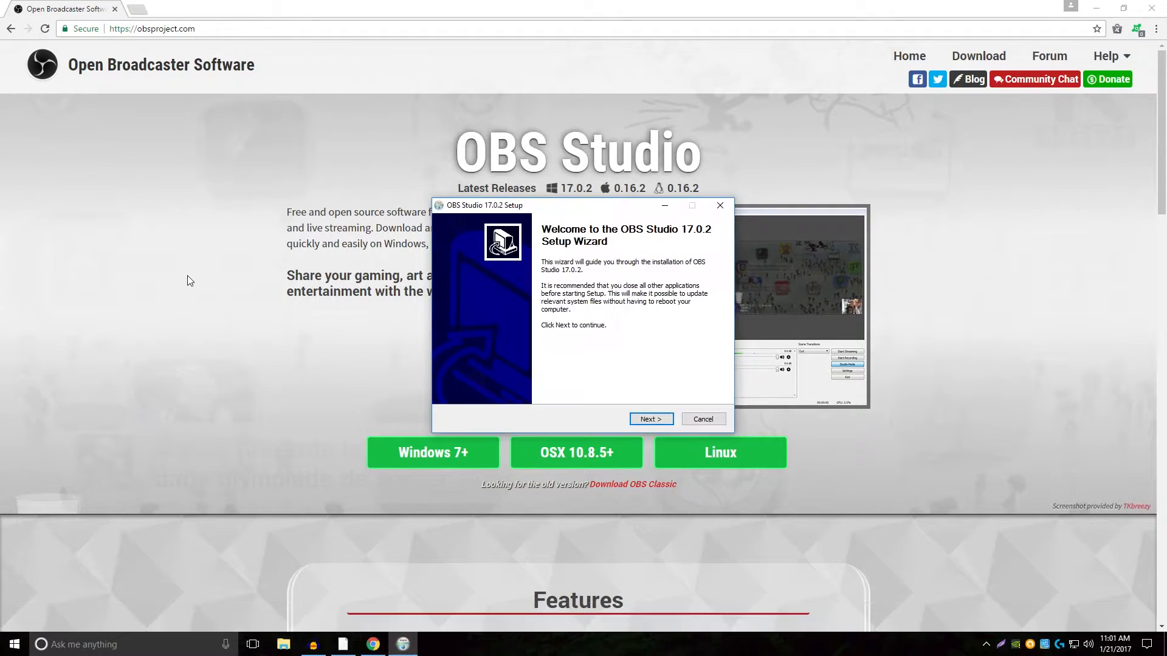
- Accept the license agreement and install OBS Studio 17.0.2 in the default folder with the default components
left_click(1095, 8)
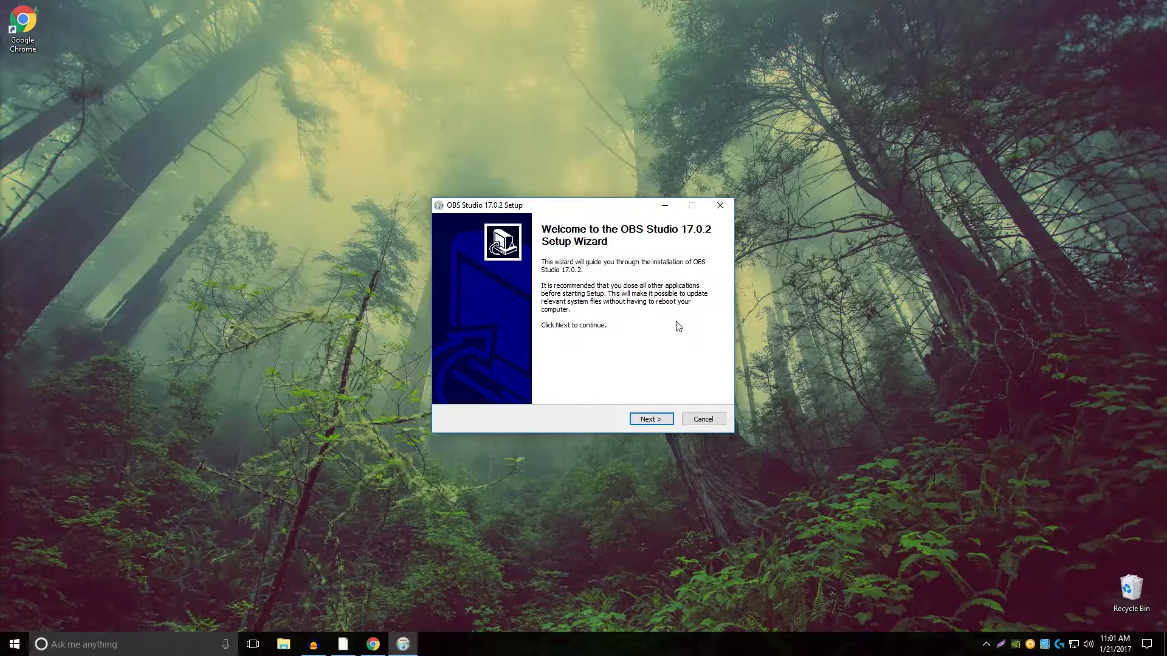
left_click(660, 420)
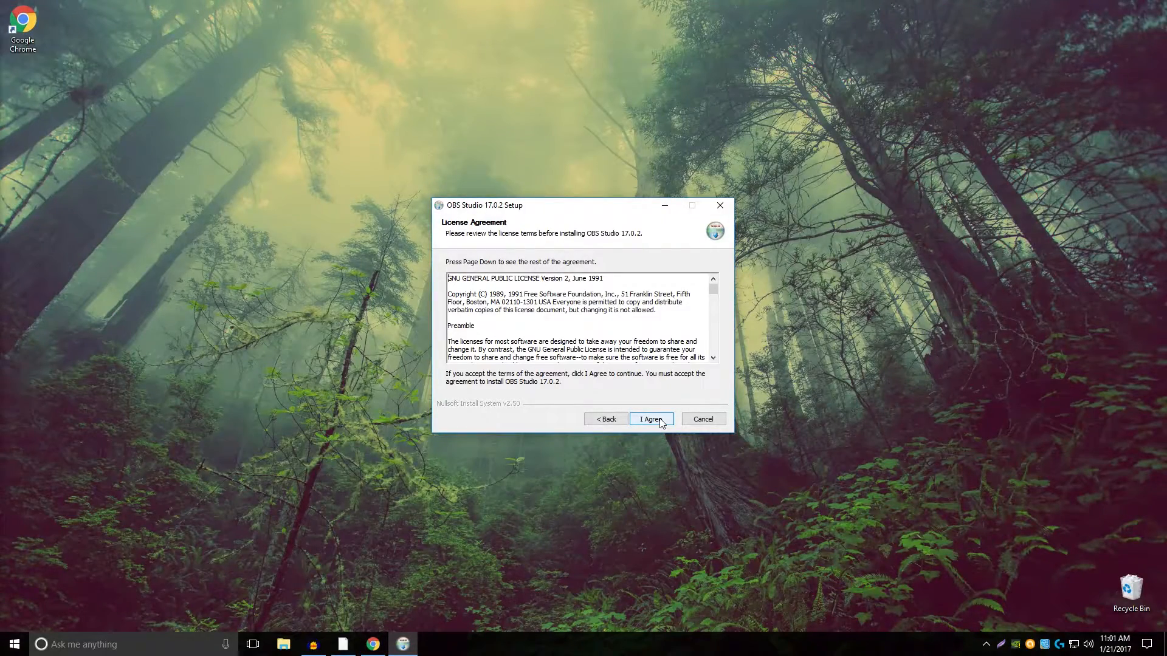
left_click(660, 421)
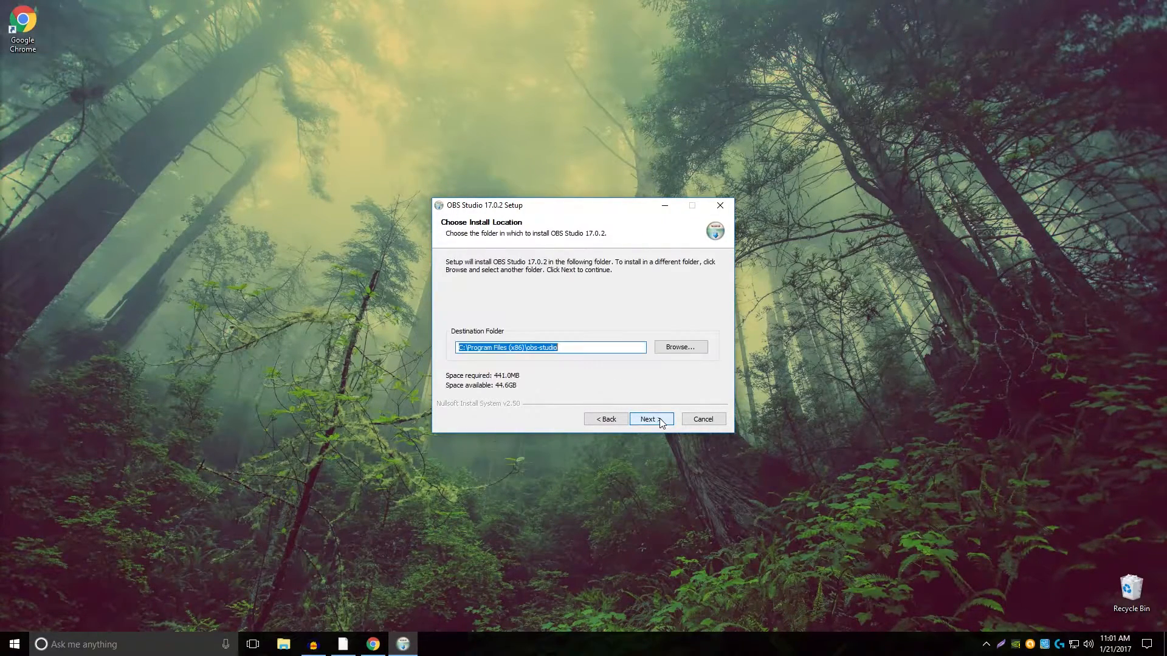
left_click(649, 421)
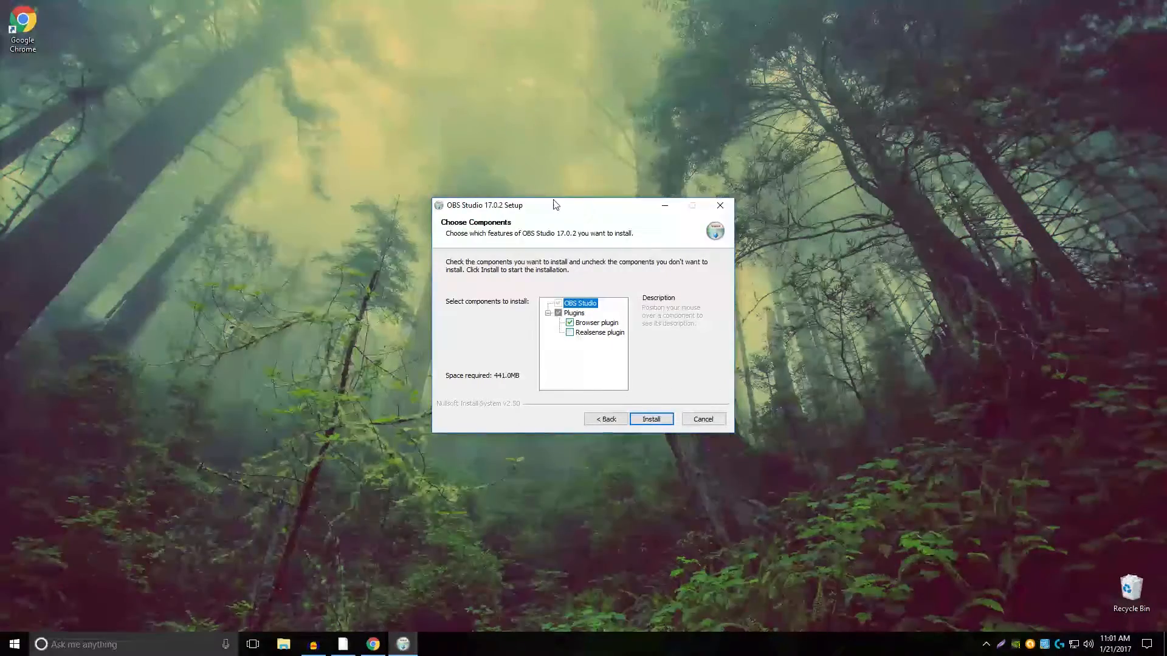
left_click_drag(563, 204, 557, 193)
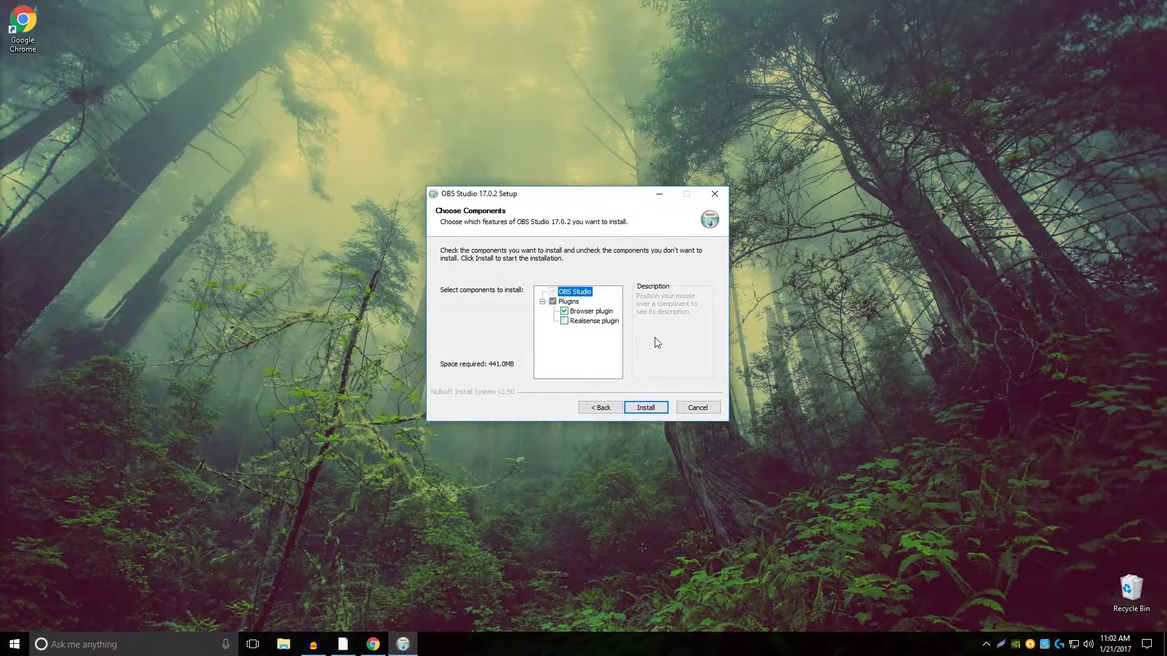
mouse_move(576, 325)
left_click(646, 409)
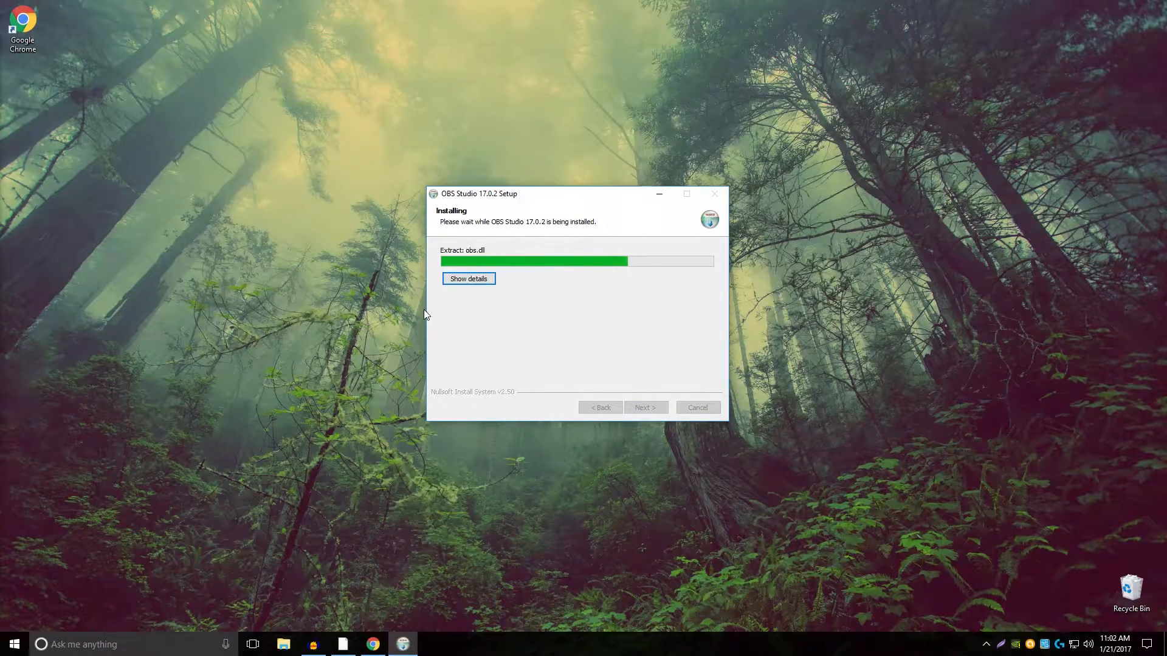
- Finish the setup wizard and launch OBS Studio from the desktop
left_click_drag(549, 202, 572, 179)
left_click(499, 254)
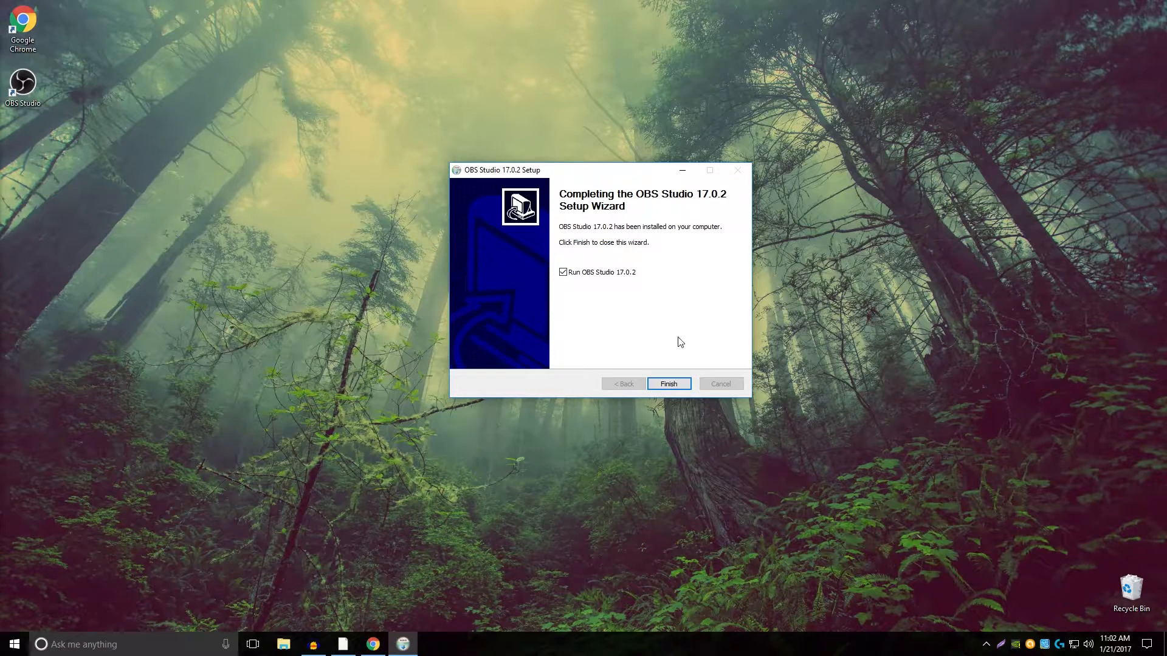
left_click(669, 384)
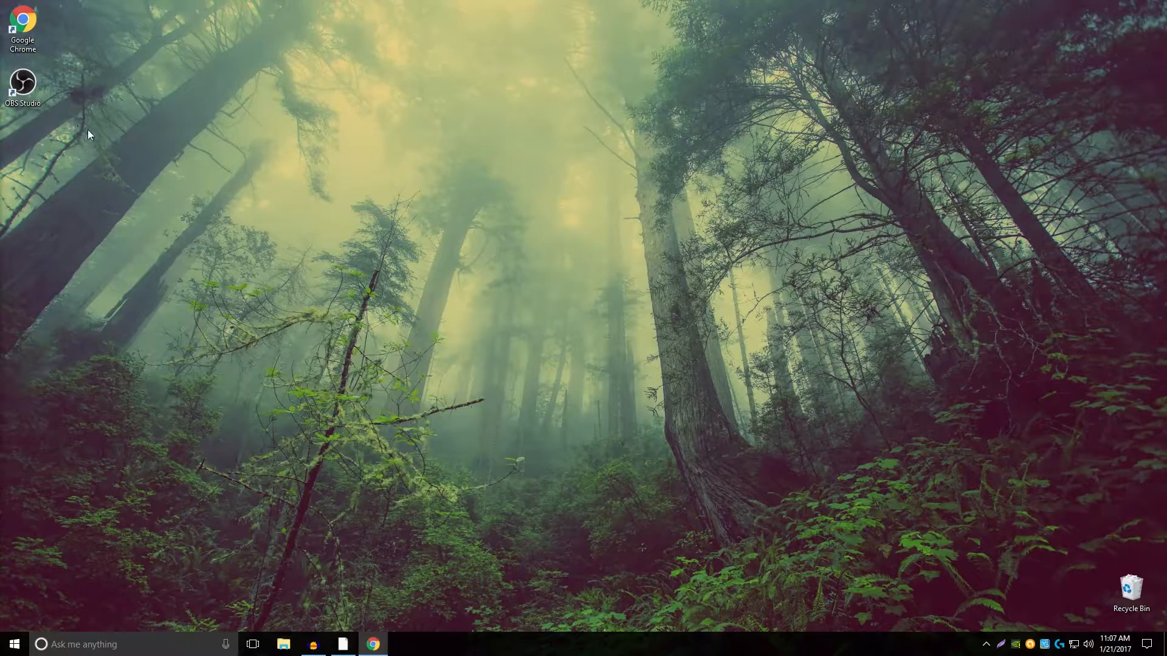
double_click(24, 84)
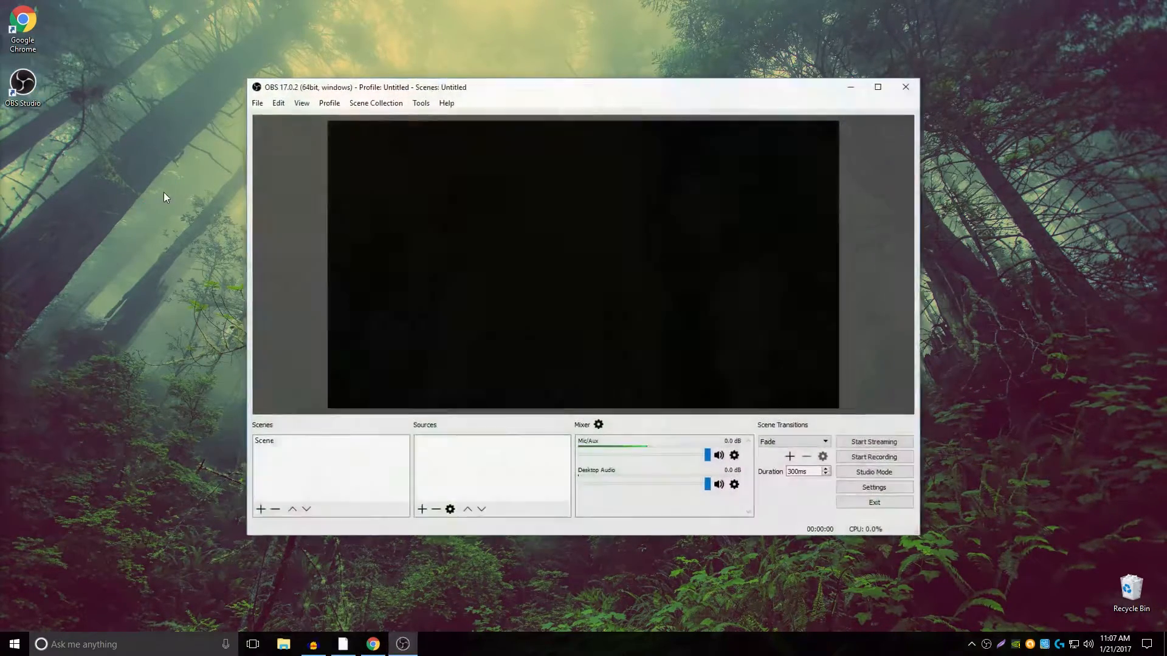
- Set the OBS interface theme to Dark in the general settings
mouse_move(498, 87)
left_mouse_down()
mouse_move(520, 89)
mouse_move(481, 86)
left_mouse_up()
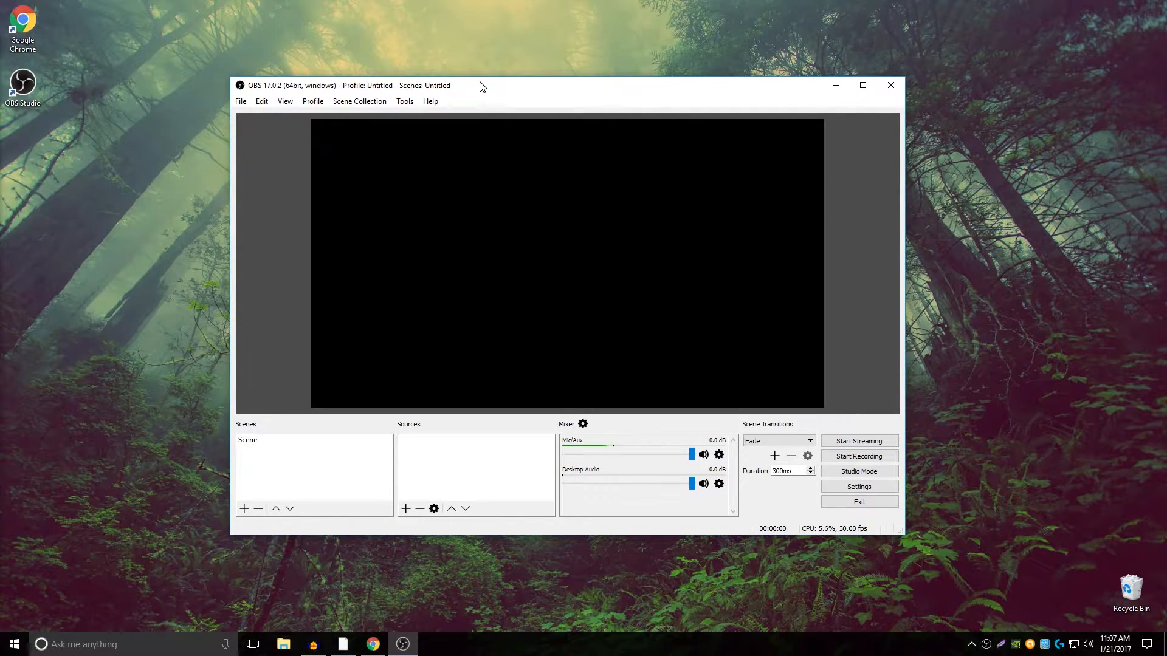
left_click(873, 486)
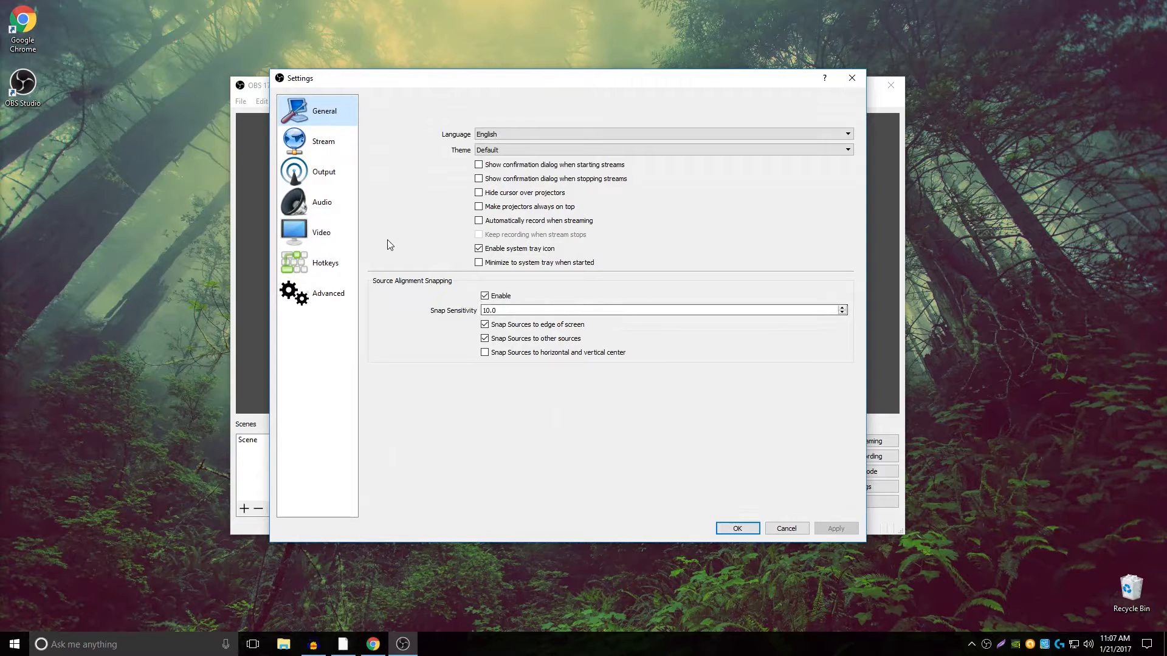
left_click(497, 150)
left_click(498, 158)
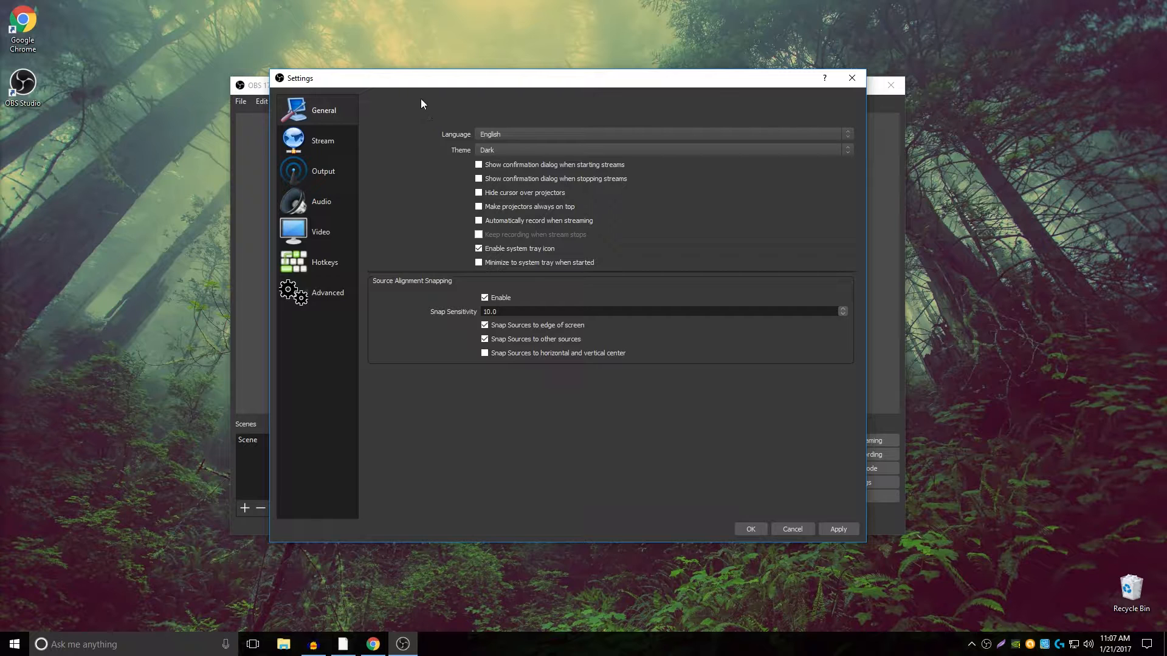
left_click_drag(422, 83, 424, 76)
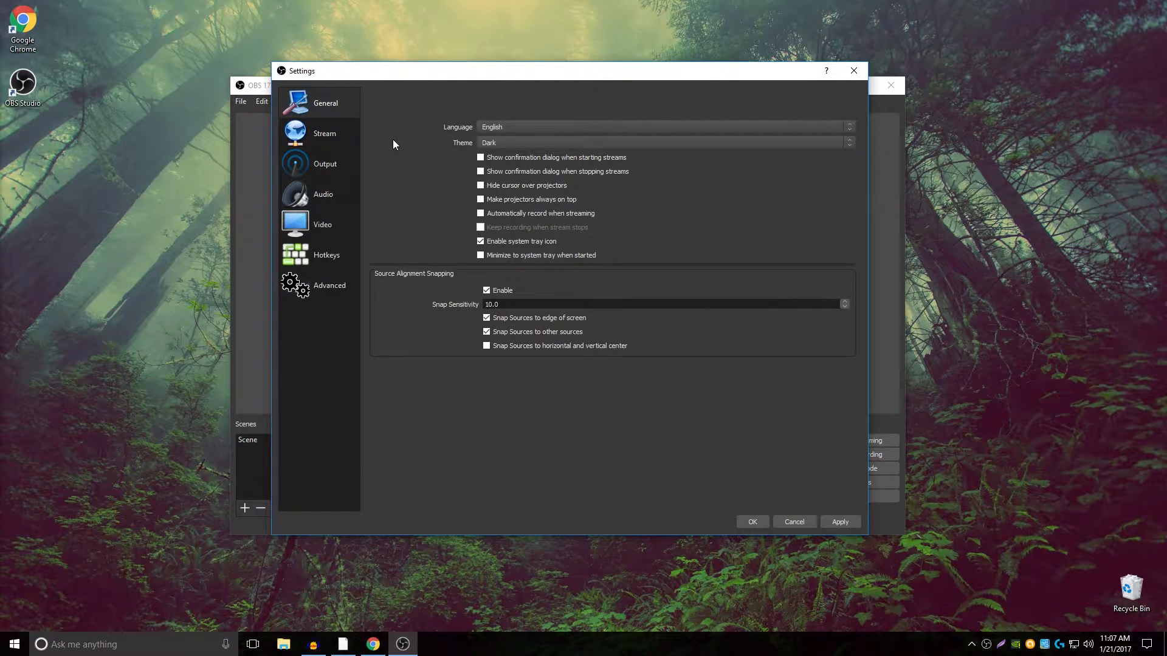
- In the stream settings, keep Streaming Services as the stream type and set the Twitch server to EU: London, UK
left_click(324, 133)
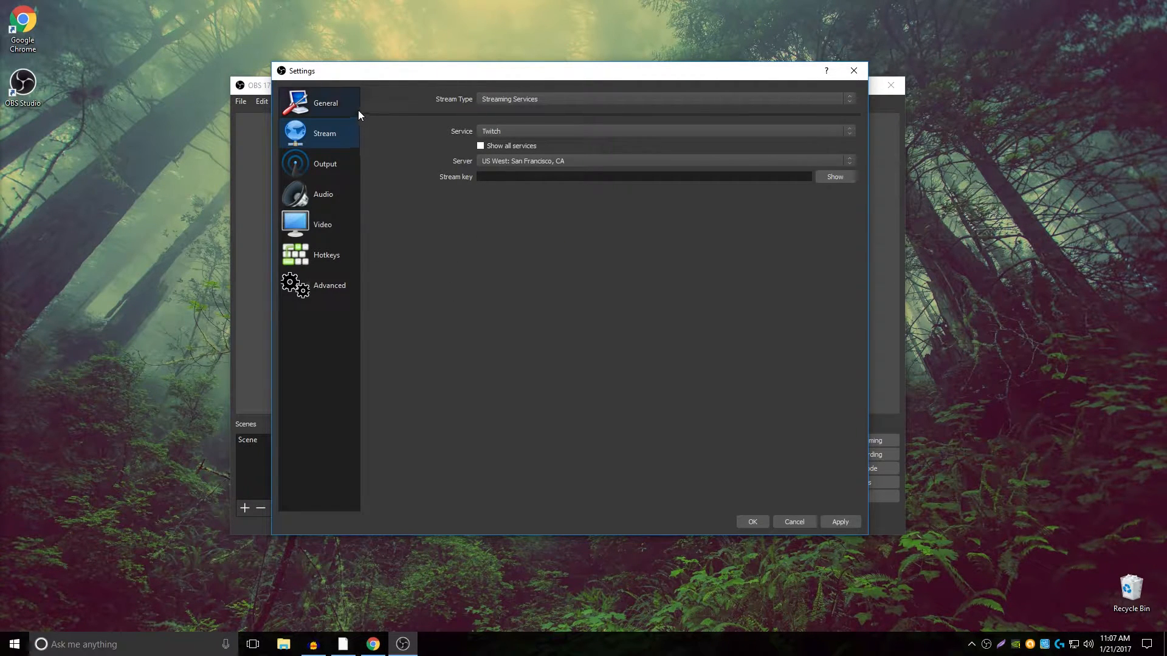
key("Up")
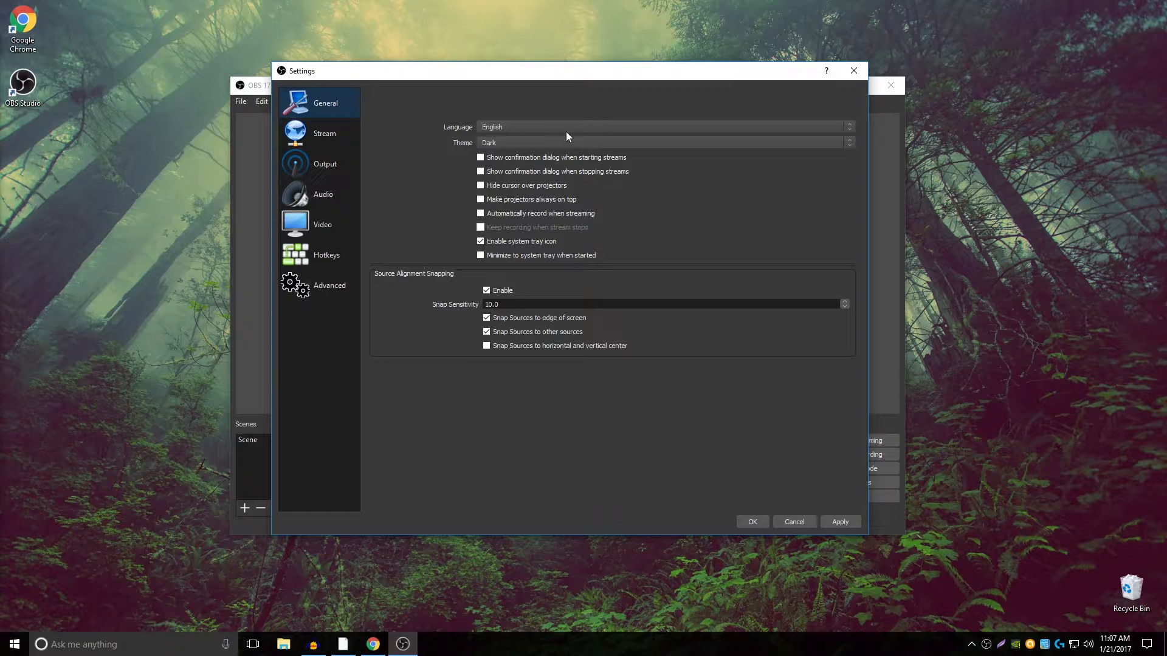
left_click(337, 135)
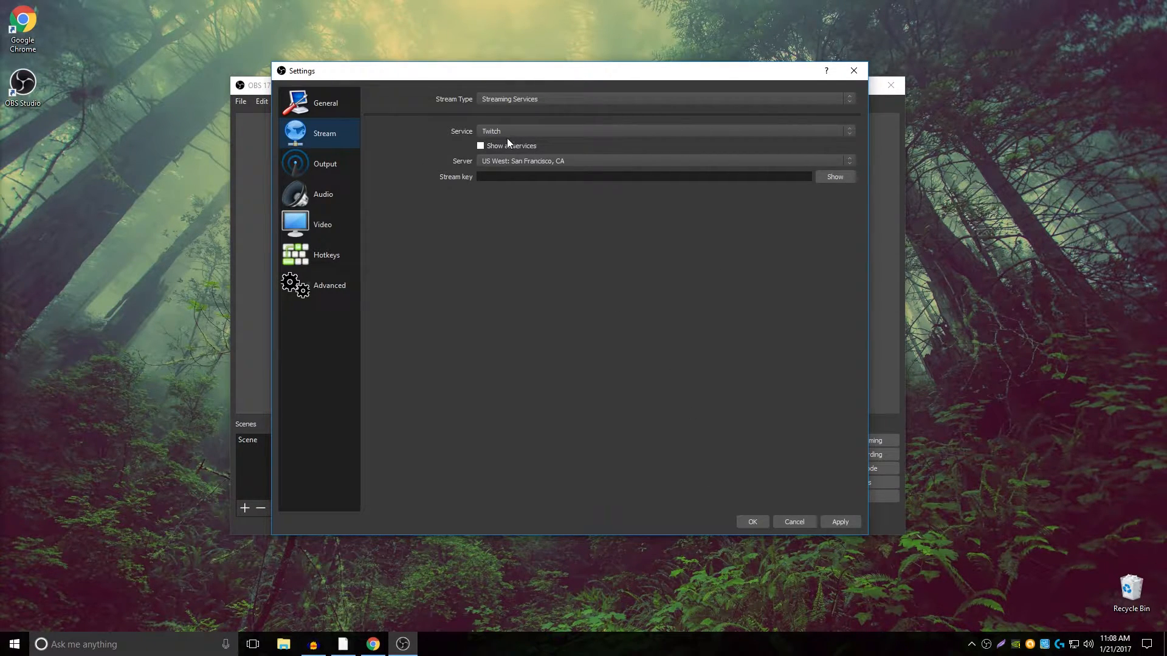
left_click(526, 98)
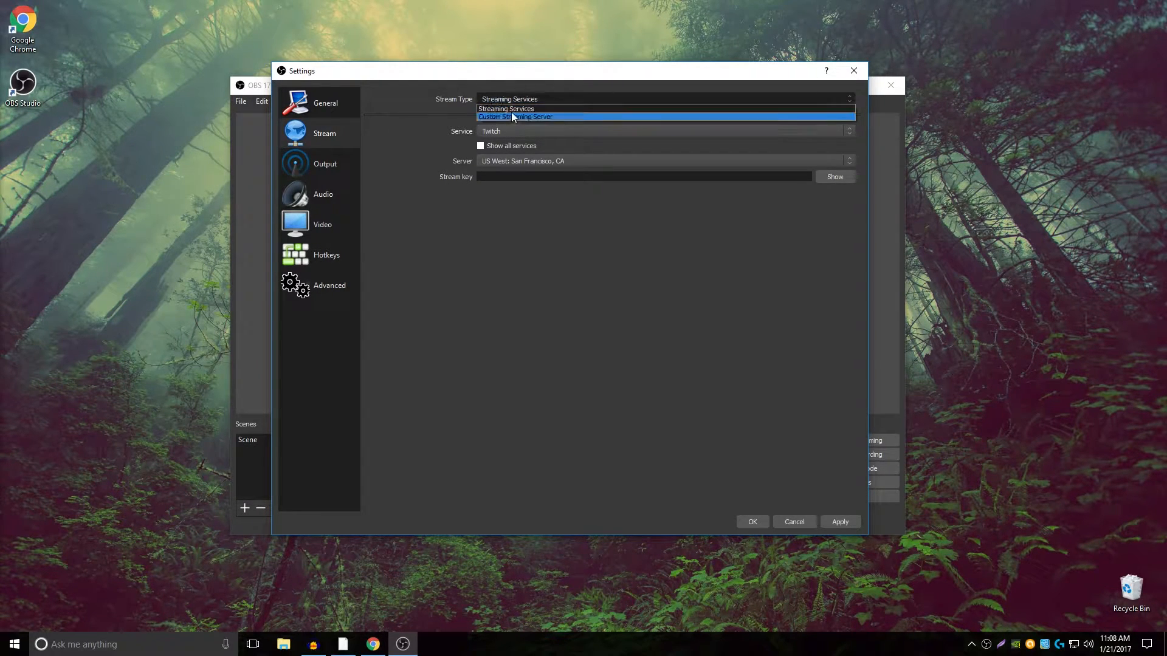
left_click(520, 110)
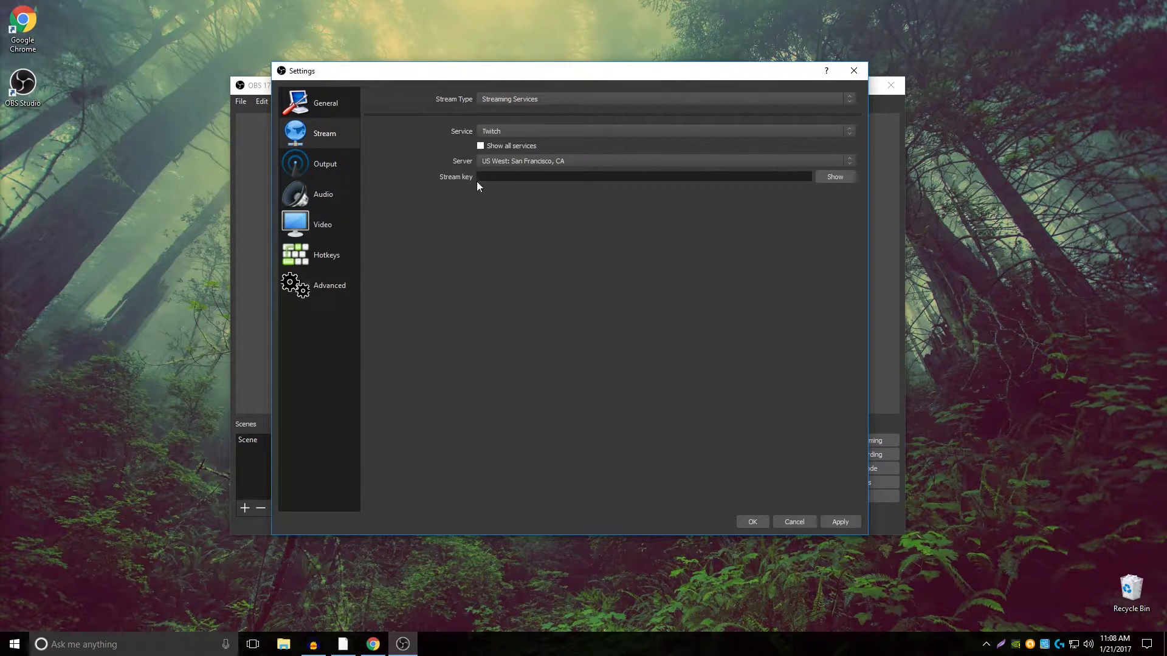
left_click(510, 161)
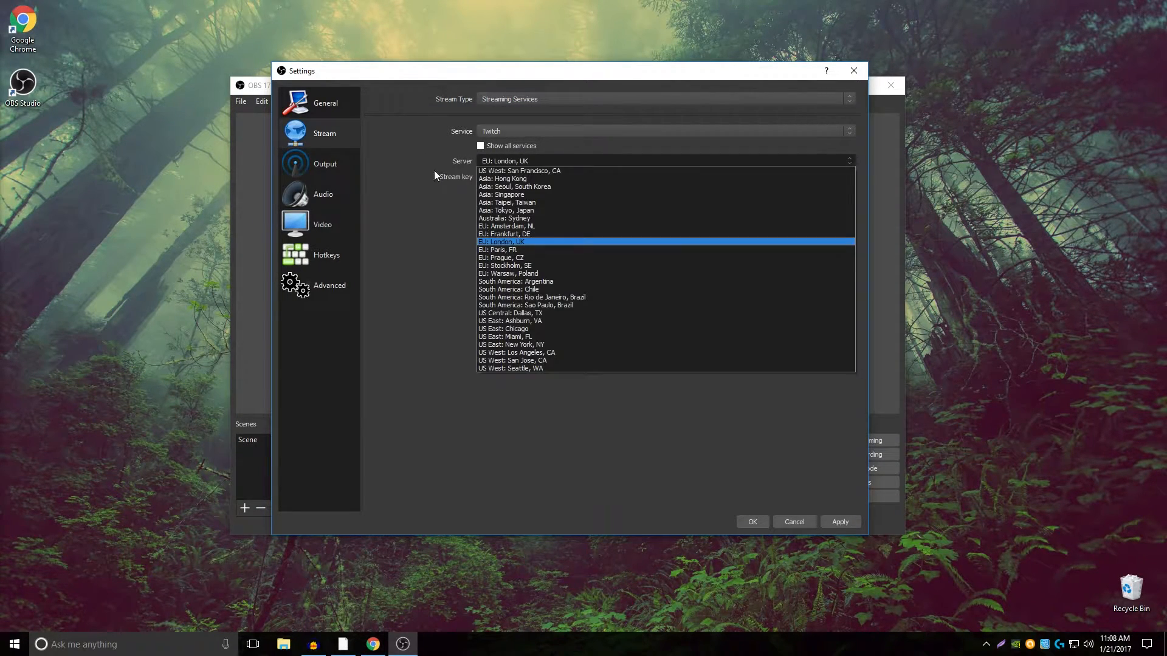
left_click(521, 249)
left_click(497, 165)
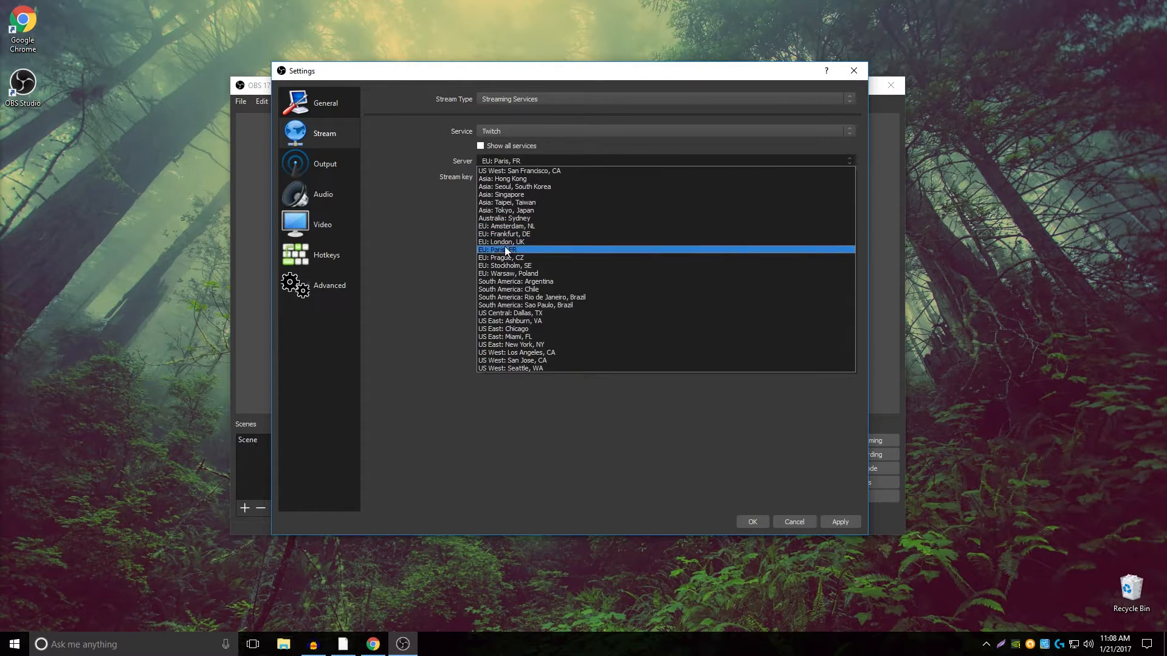
left_click(505, 242)
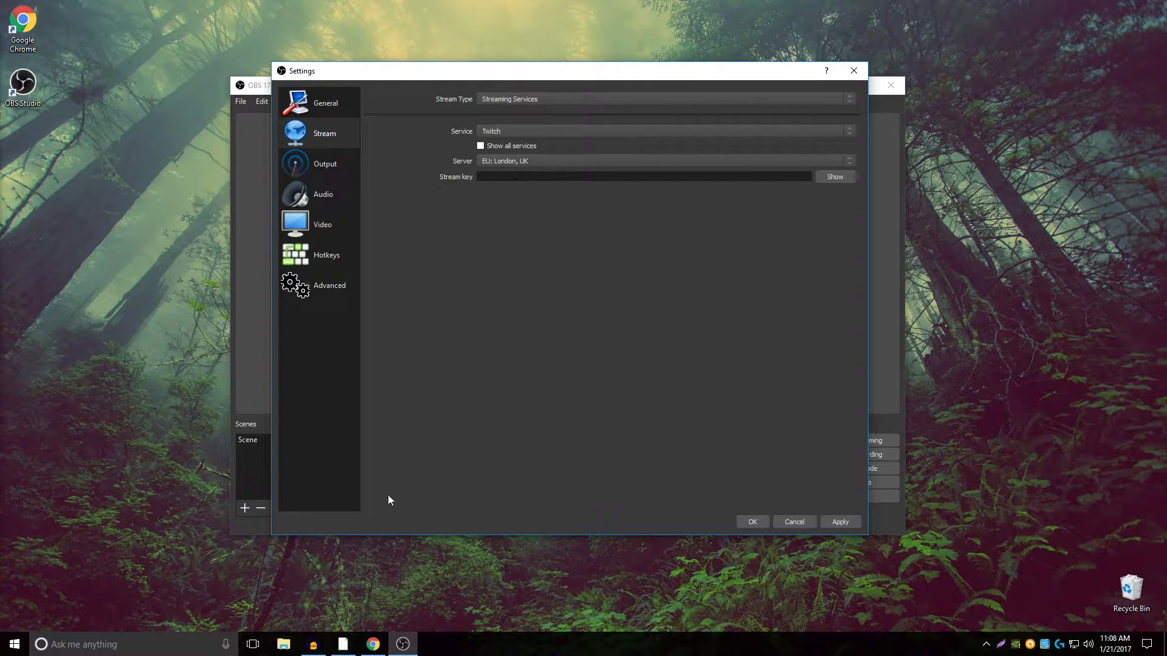
- Switch to Chrome, reveal the channel's stream key from the Twitch dashboard, and return to the OBS stream settings
left_click(373, 645)
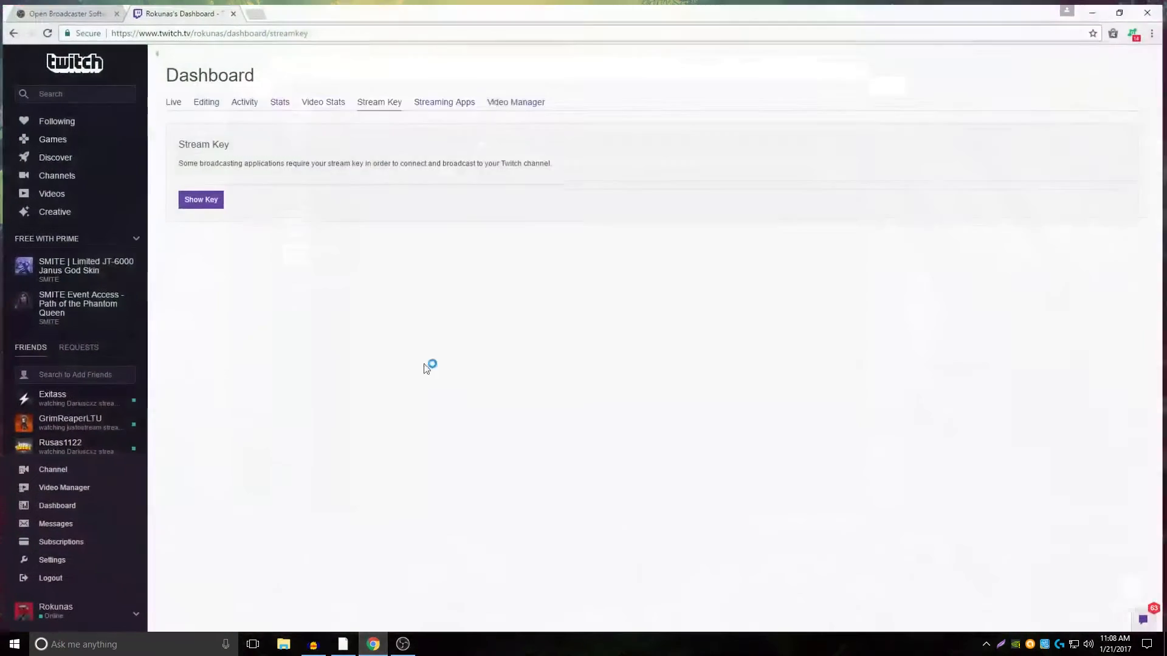
left_click(135, 613)
left_click(136, 614)
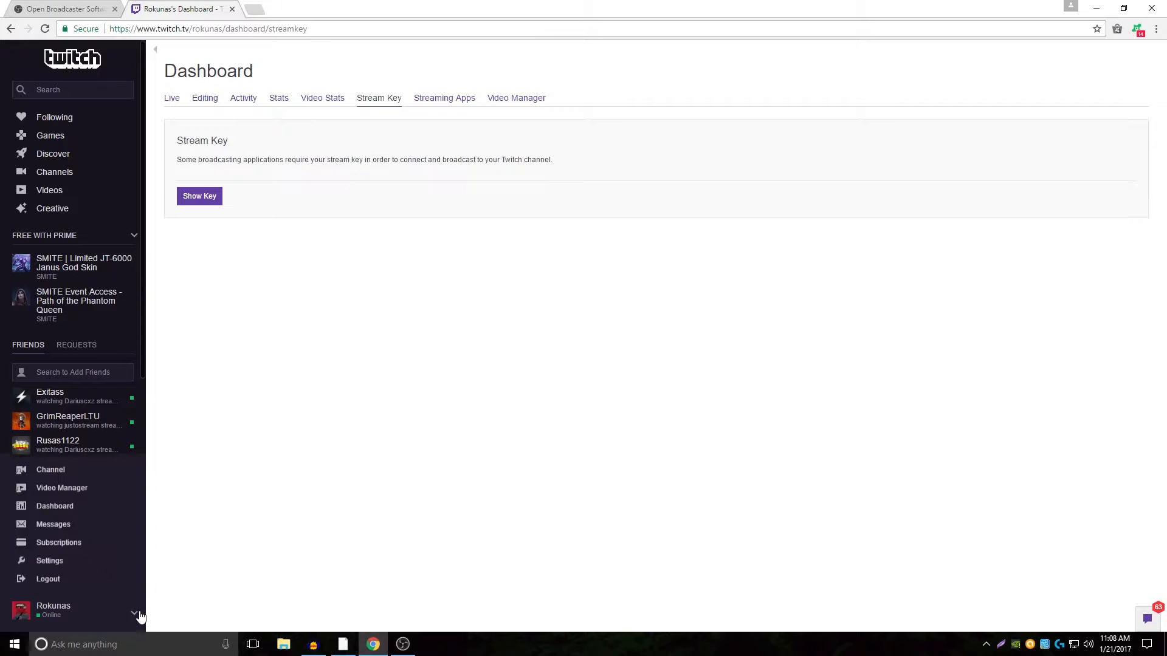
left_click(55, 506)
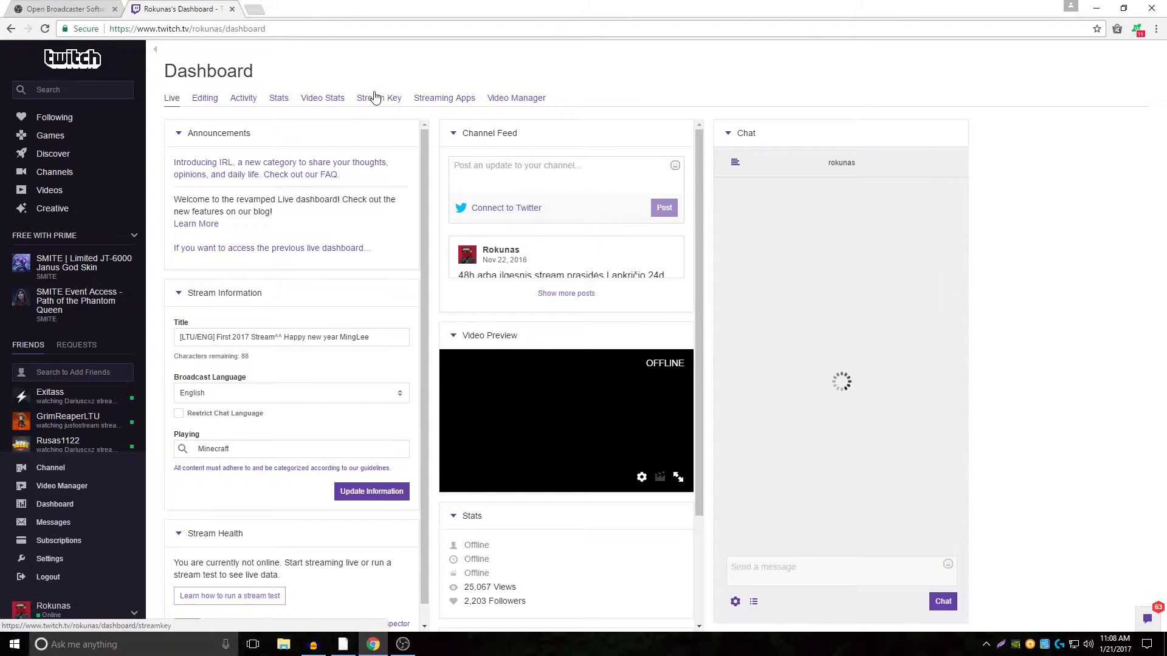
left_click(379, 98)
left_click(213, 200)
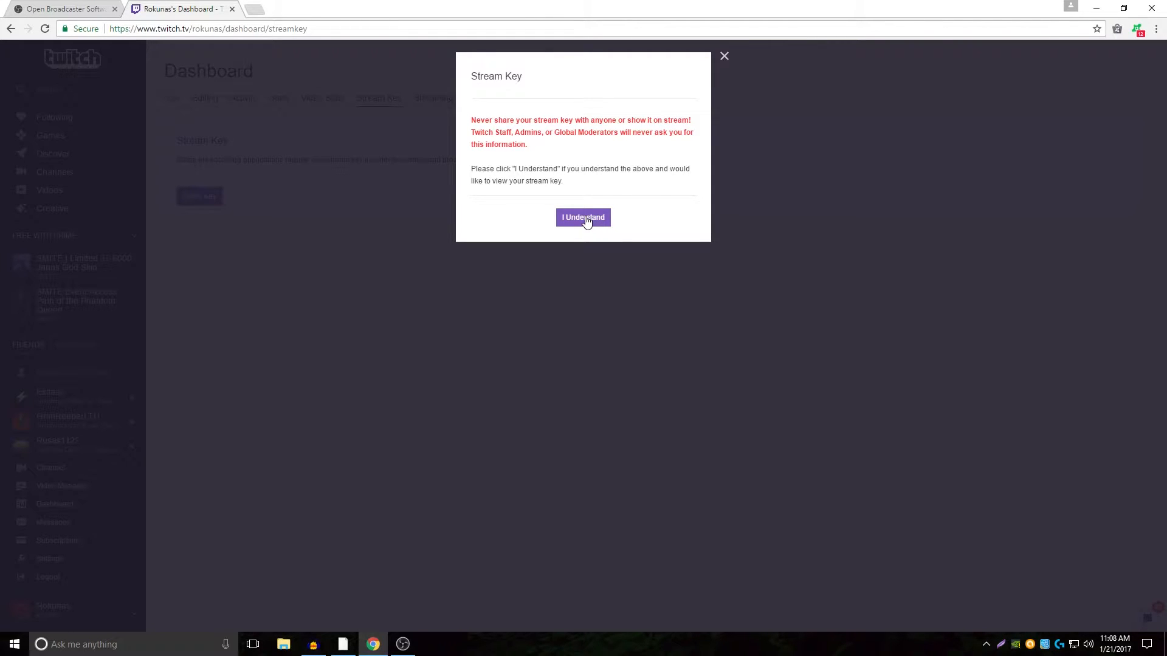
left_click(583, 217)
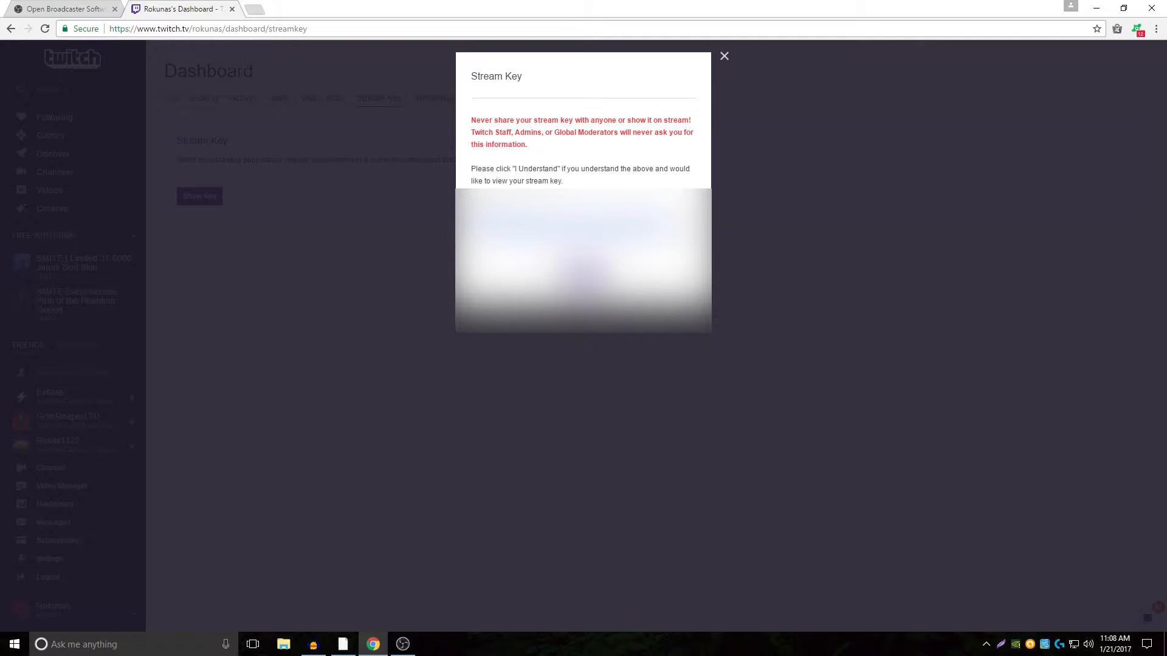
left_click(724, 56)
left_click(1121, 6)
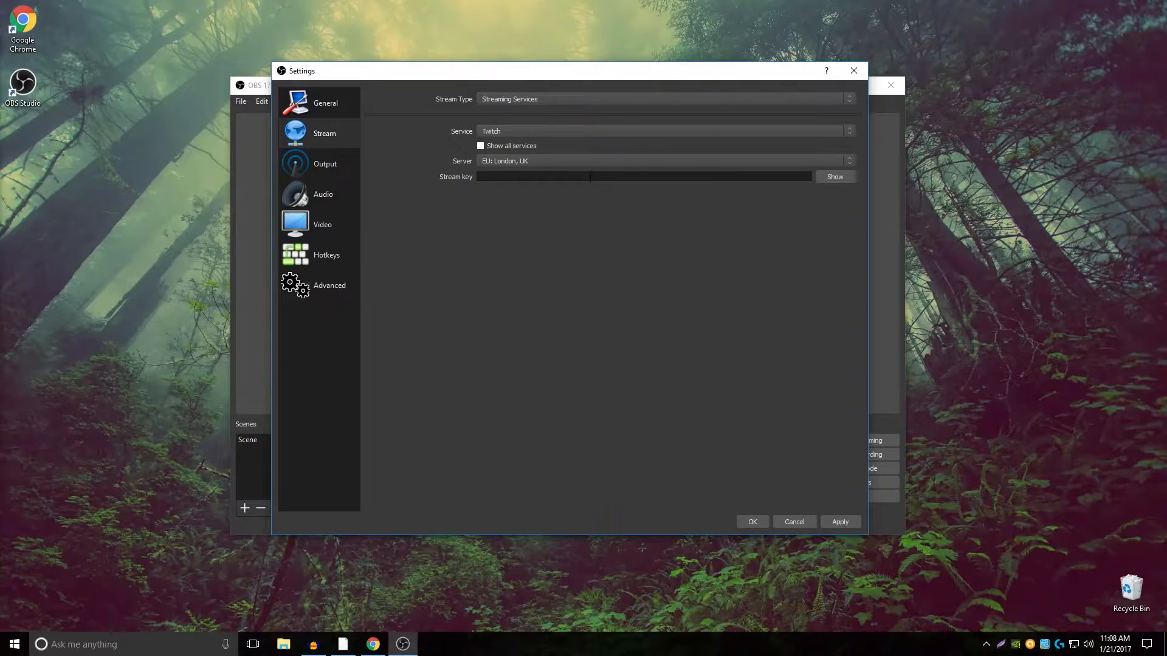
- Paste the Twitch stream key into the stream settings and set the output mode to Advanced
key("ctrl+v")
left_click(358, 166)
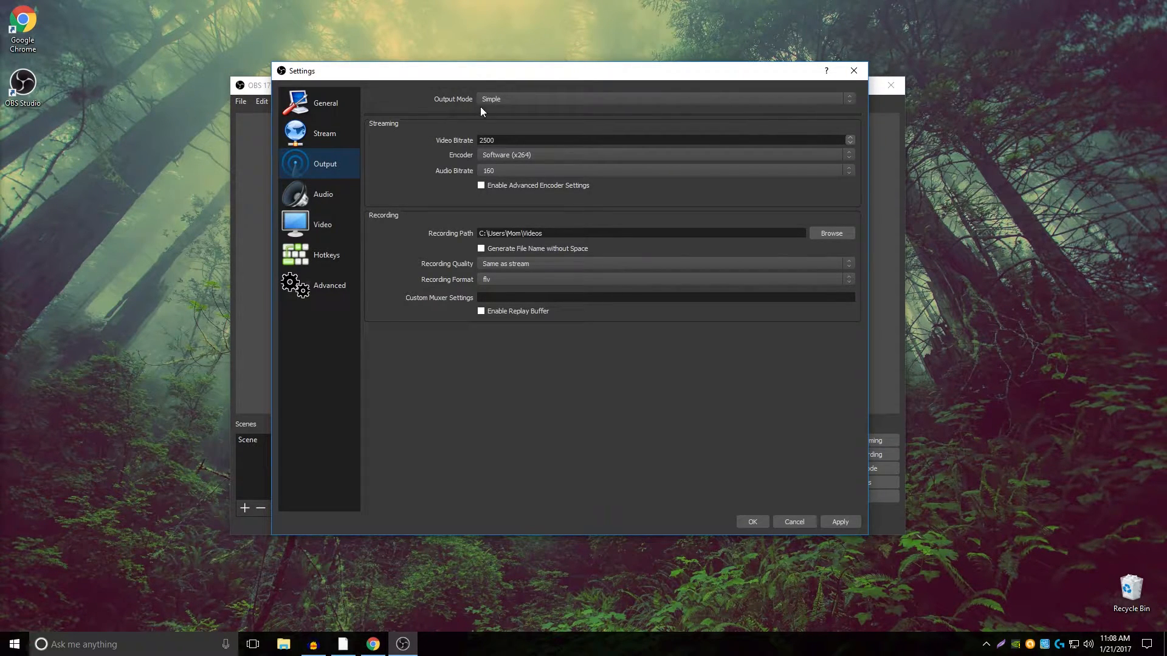
left_click(533, 97)
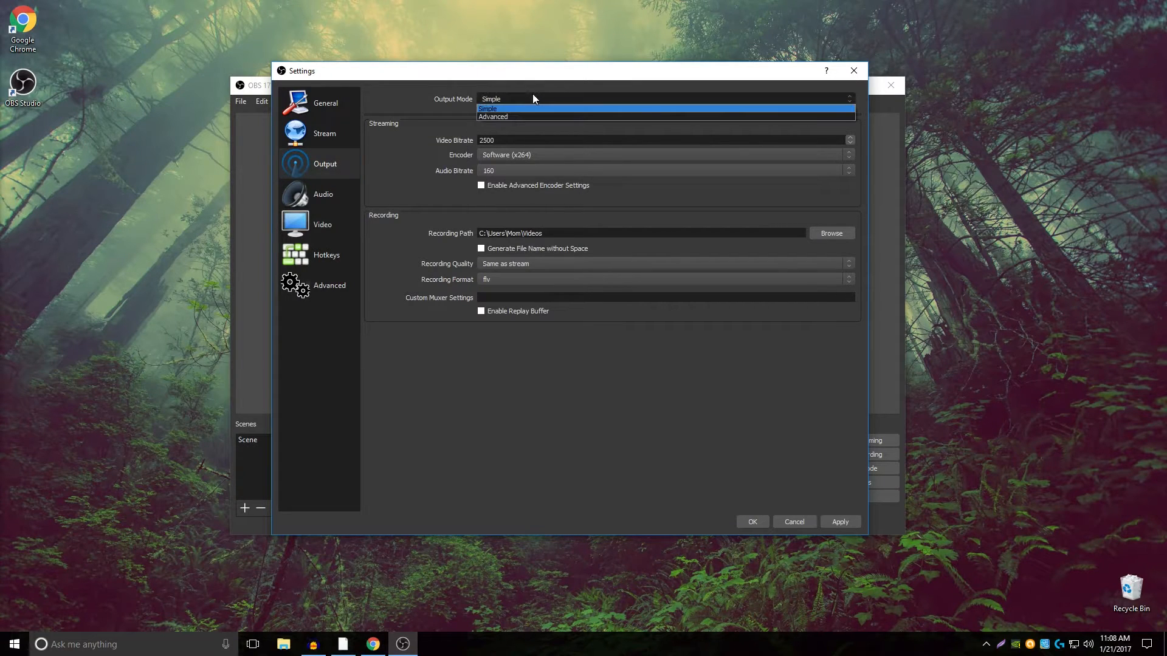
left_click(507, 115)
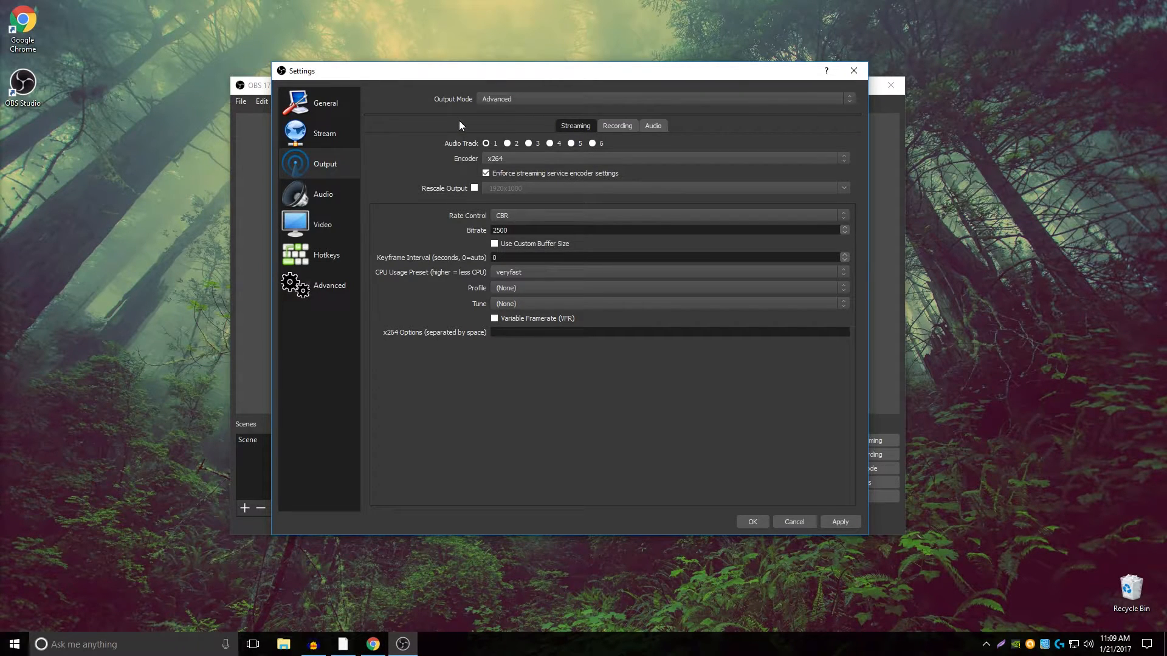
- Set the streaming encoder to NVENC H.264 with CBR rate control
left_click(502, 160)
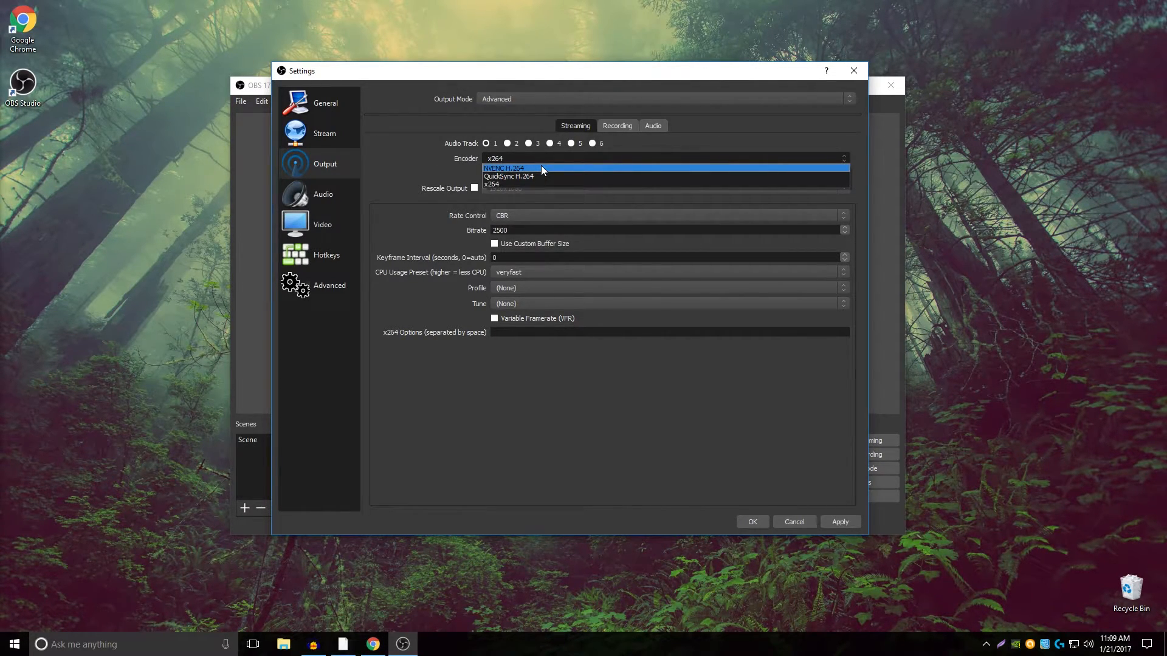
left_click(525, 168)
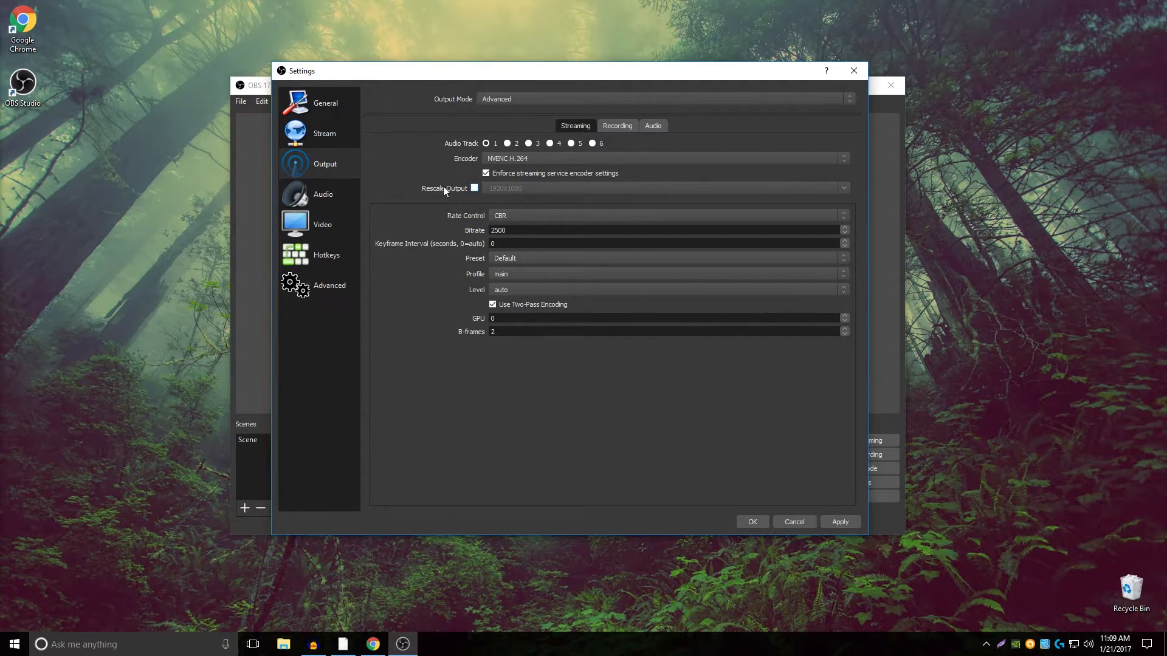
left_click(522, 217)
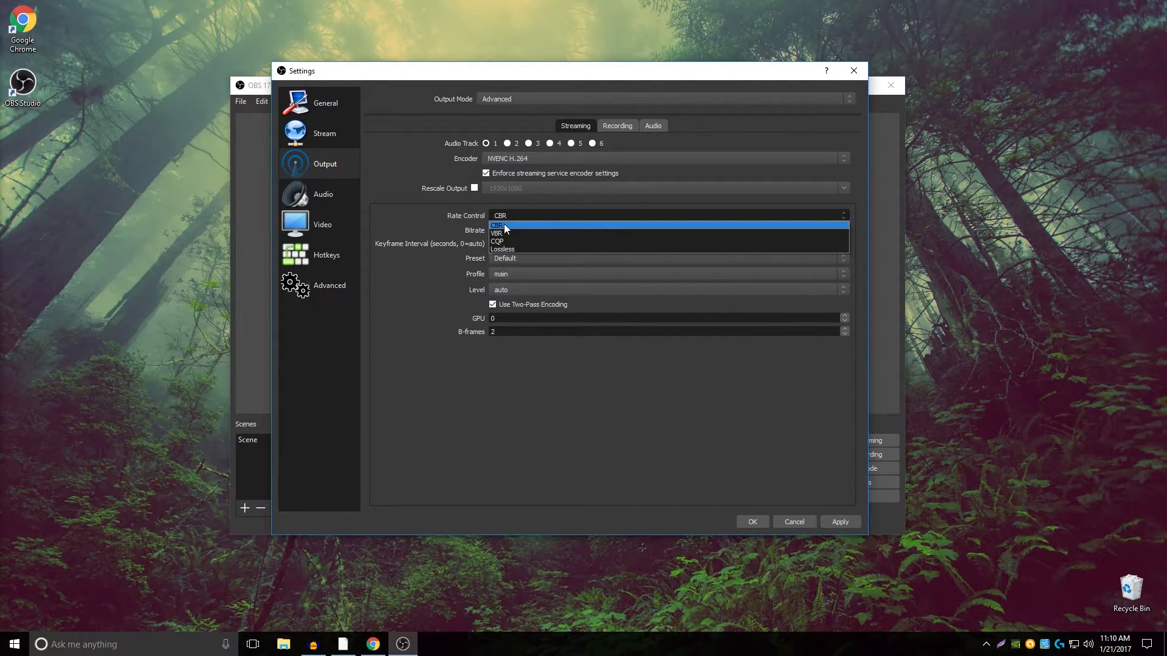
left_click(504, 226)
- Set the streaming bitrate to 2700
key("Tab")
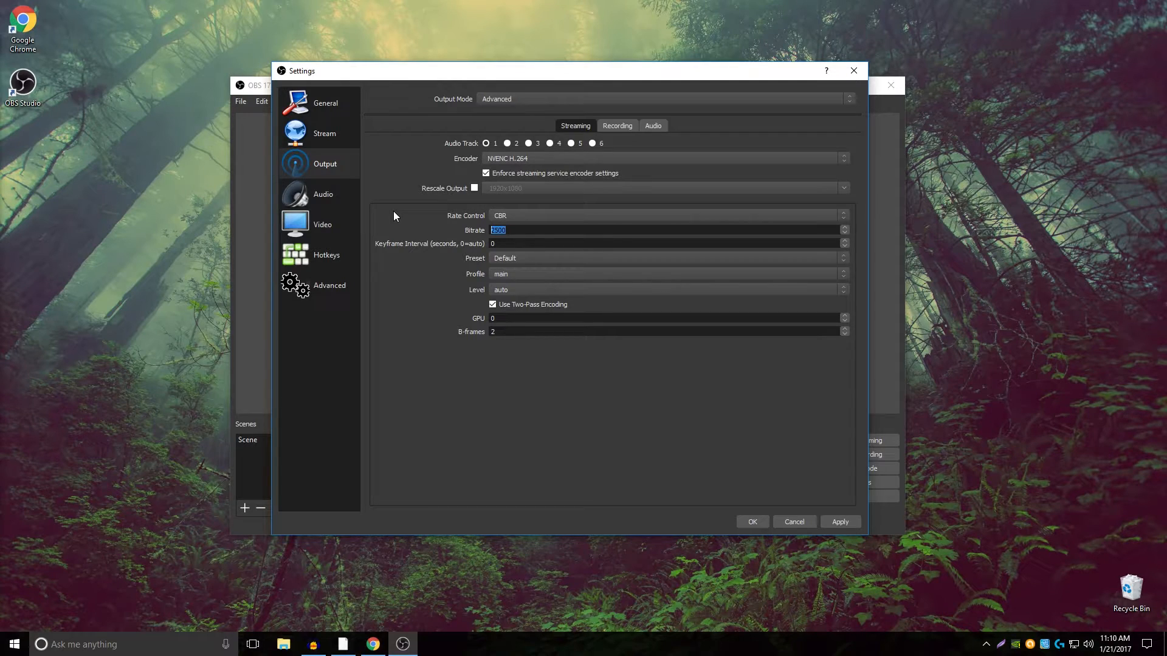
type("350")
key("ctrl+a")
type("2500")
key("BackSpace")
key("BackSpace")
key("BackSpace")
type("700")
left_click_drag(517, 232, 396, 210)
- Switch to Chrome, run a connection test on speedtest.net in a new tab, and return to the OBS output settings
left_click(373, 644)
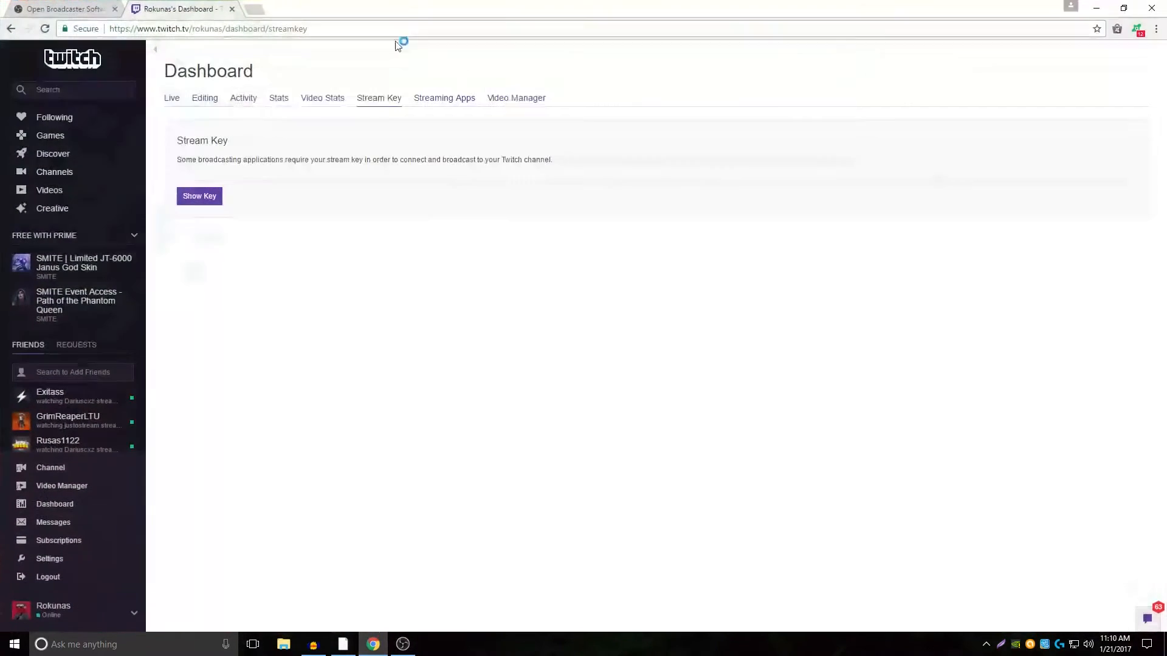
left_click(262, 9)
type("s")
key("Return")
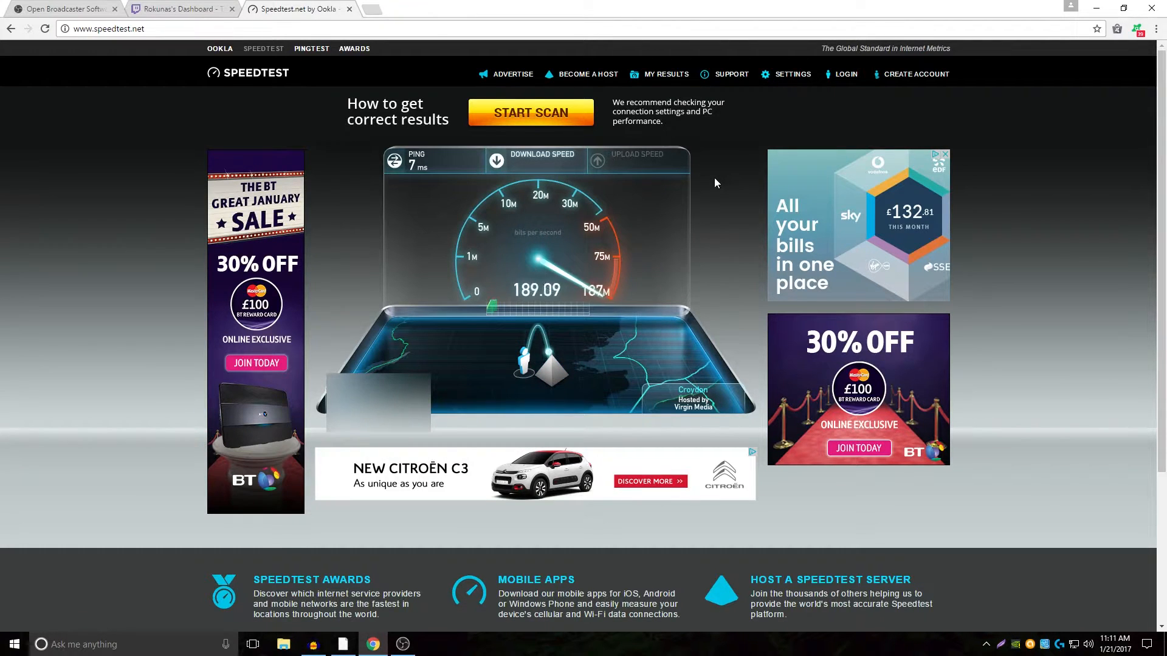
left_click(1094, 6)
left_click(455, 229)
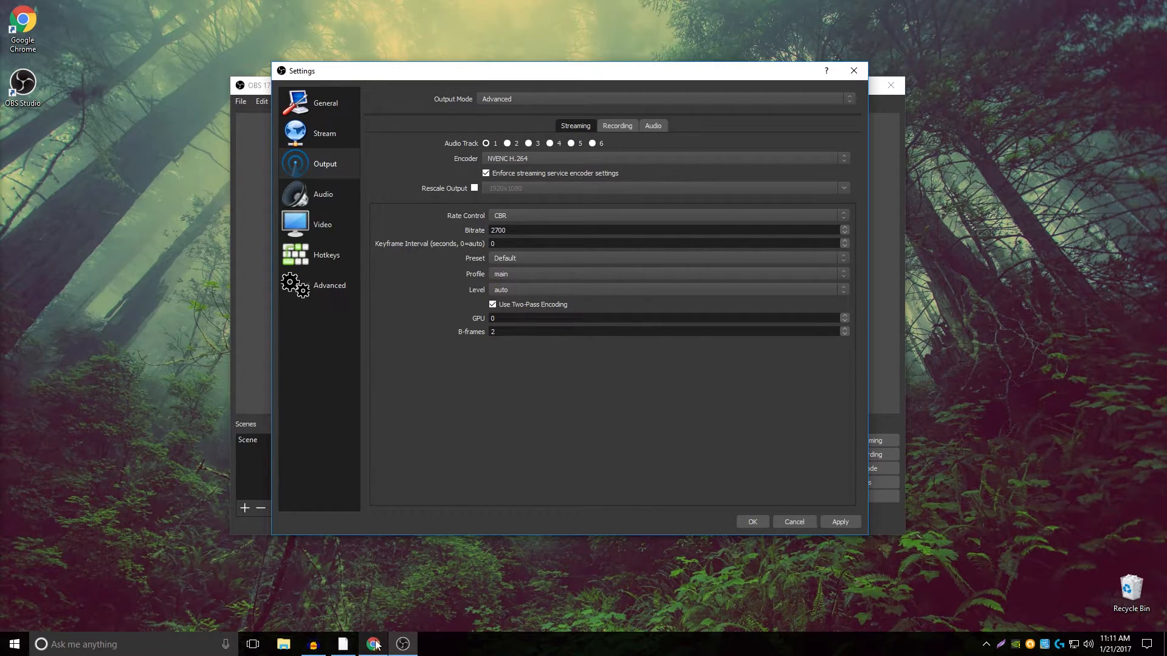
- Set the streaming bitrate to 3500, check the Speedtest results in Chrome, and return to OBS
mouse_move(375, 645)
left_click_drag(515, 231, 410, 230)
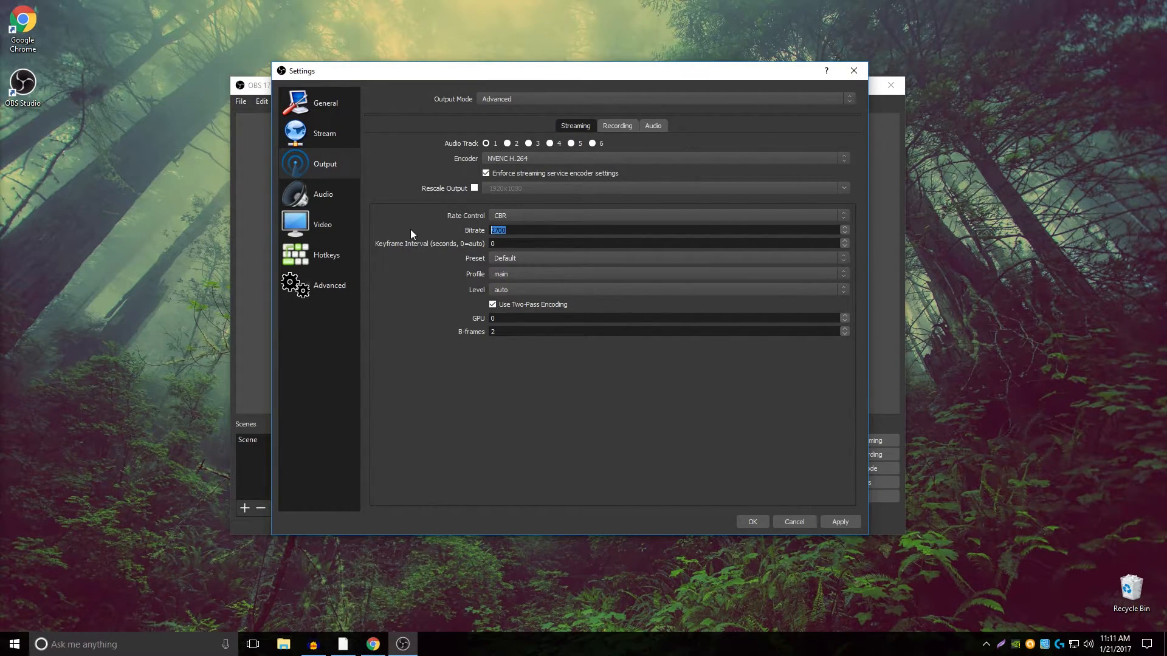
type("350")
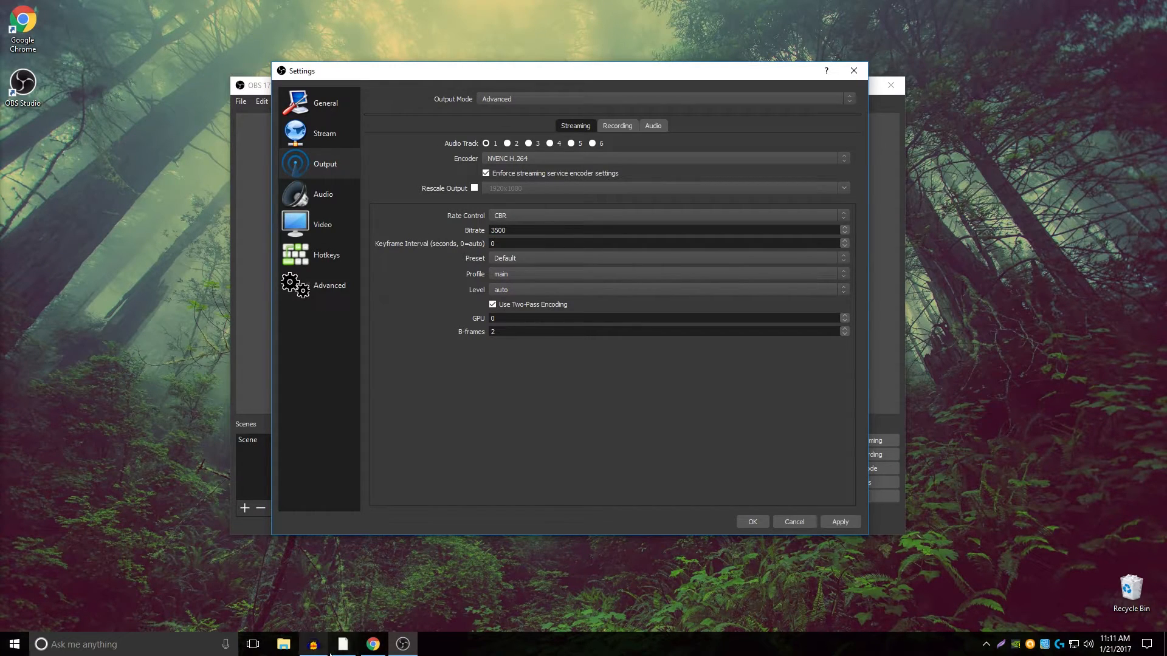
left_click(372, 644)
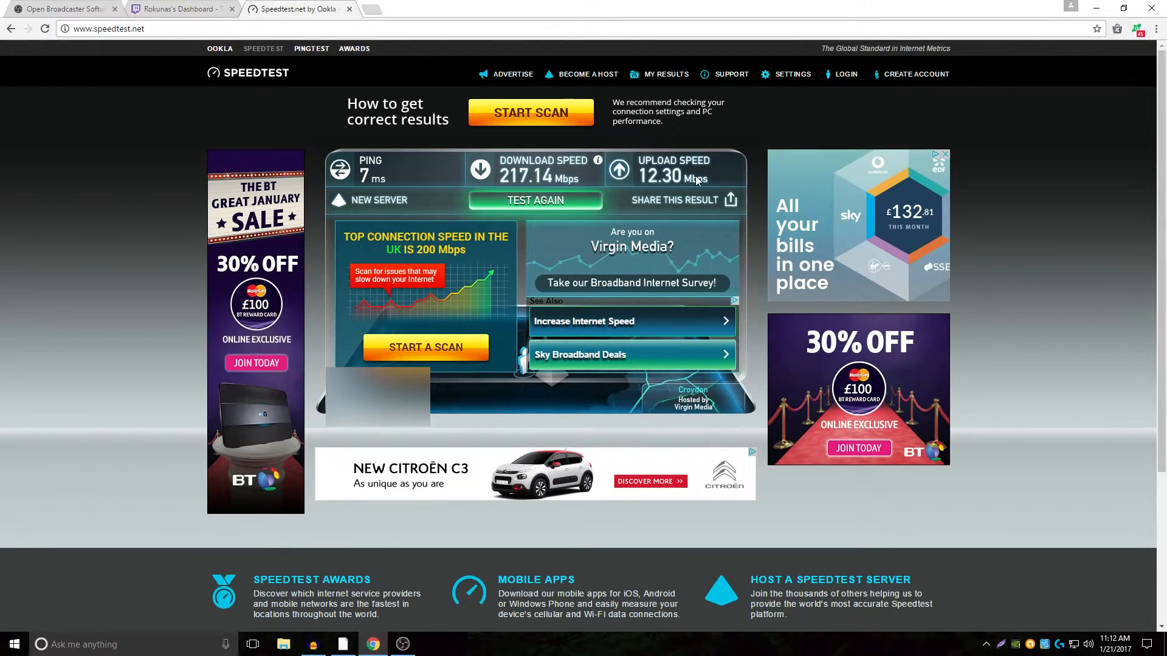
left_click(1098, 8)
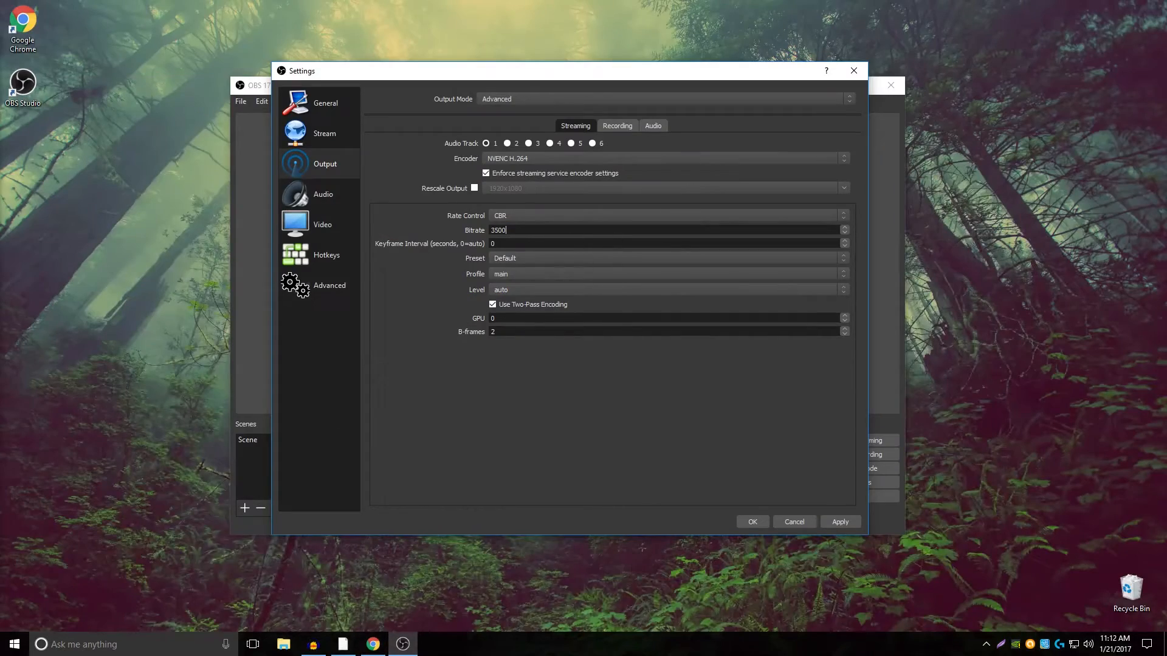
- Set the keyframe interval to 2 seconds and the encoder preset to High Quality
left_click(420, 216)
key("Tab")
type("2")
left_click(529, 259)
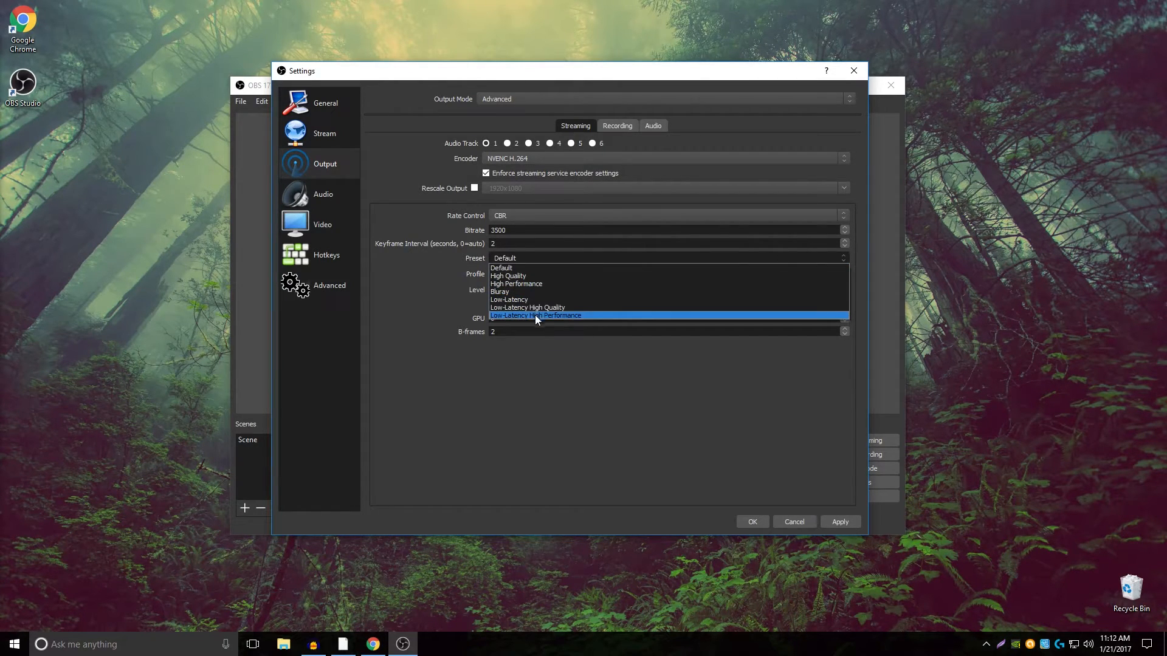
left_click(525, 275)
left_click(508, 256)
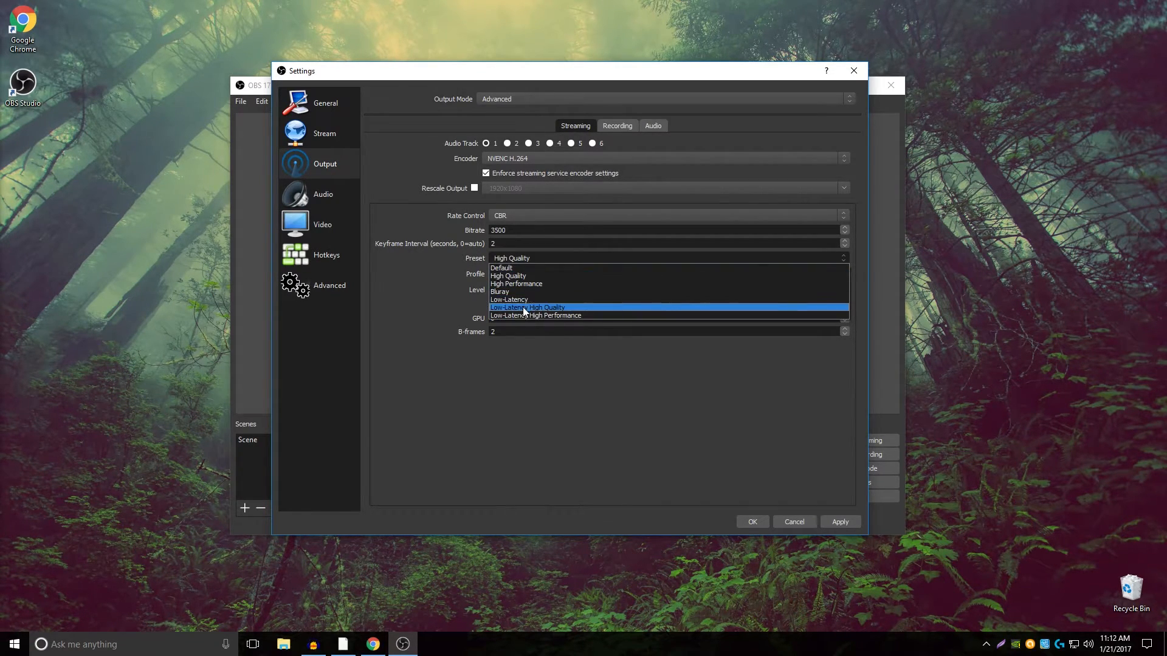
left_click(530, 277)
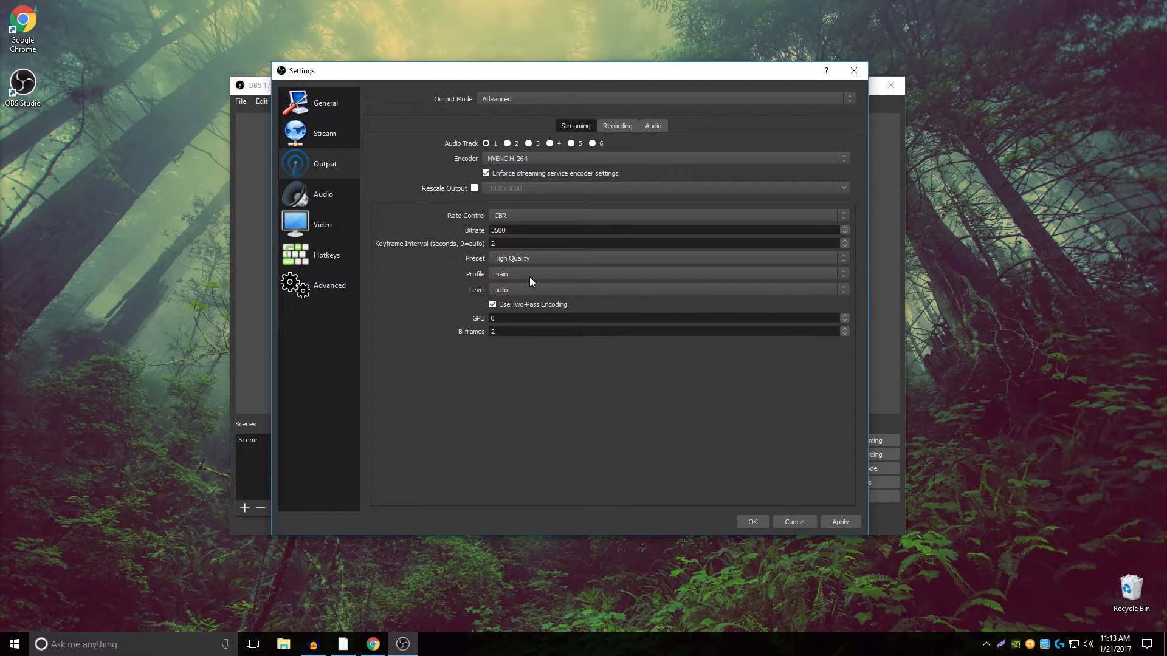
- Keep the encoder profile at main and the level at auto after checking their options
left_click(508, 272)
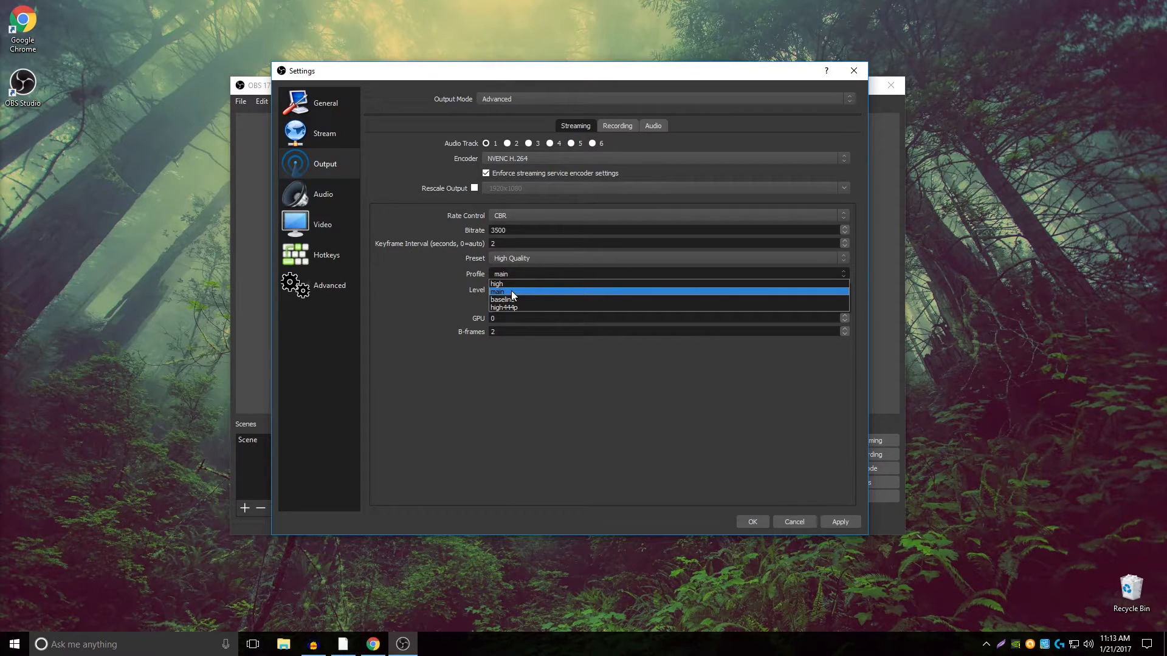
left_click(512, 290)
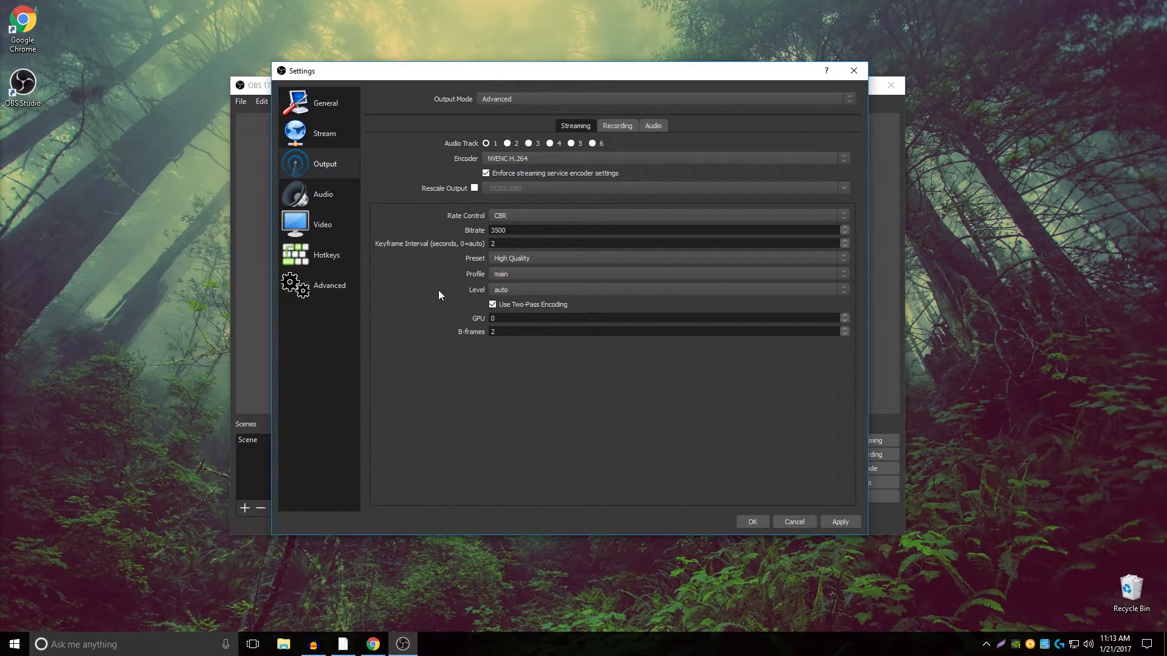
left_click(512, 276)
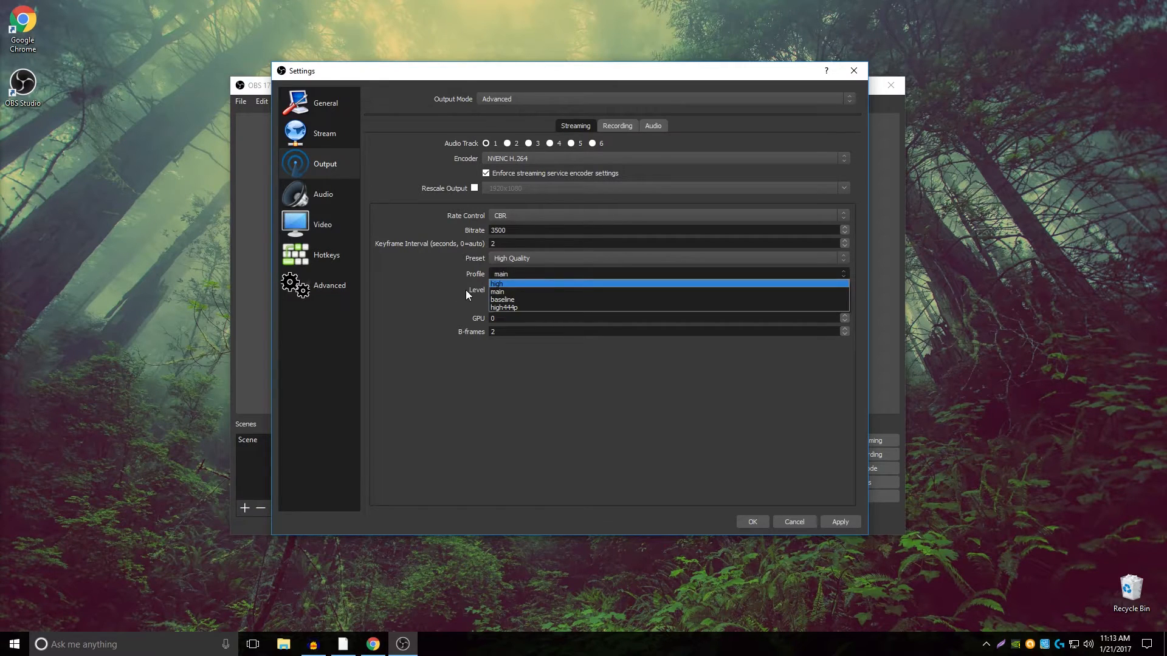
left_click(567, 292)
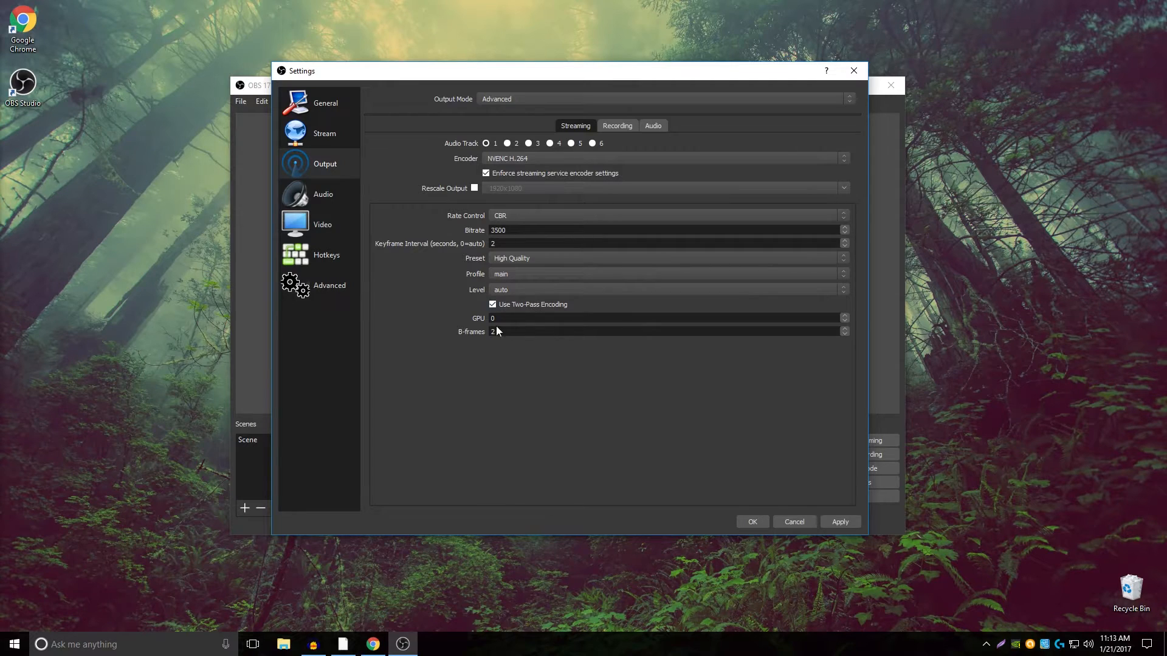
left_click(513, 289)
left_click(428, 287)
- Set the output audio bitrate of all six tracks to 192
left_click(618, 127)
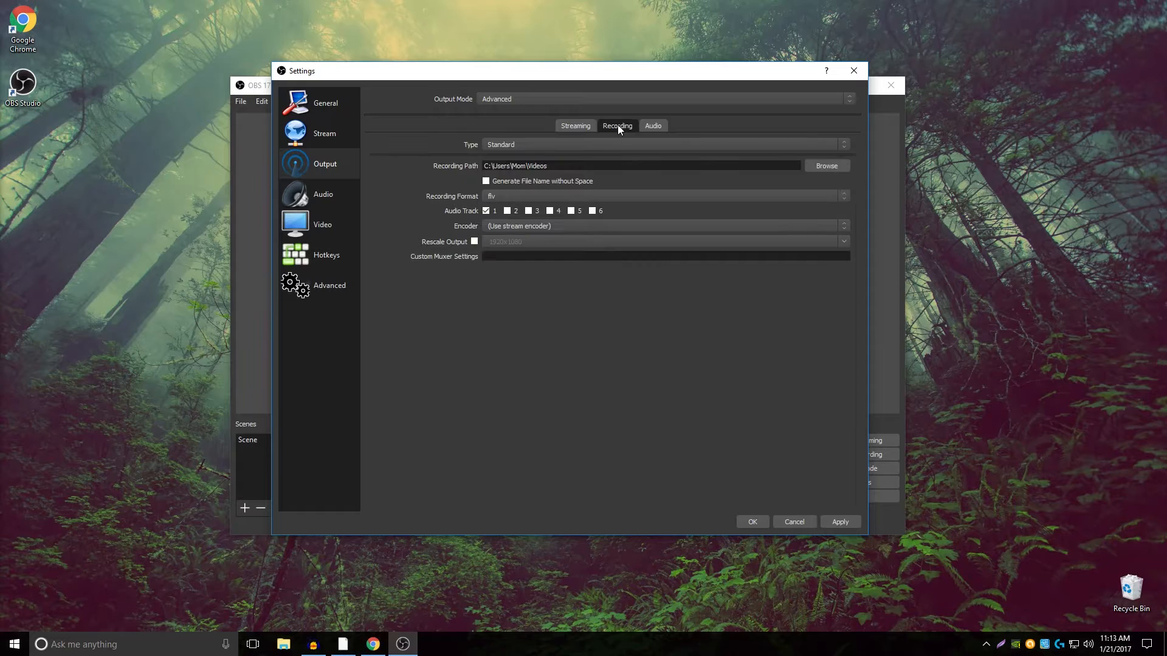
left_click(654, 126)
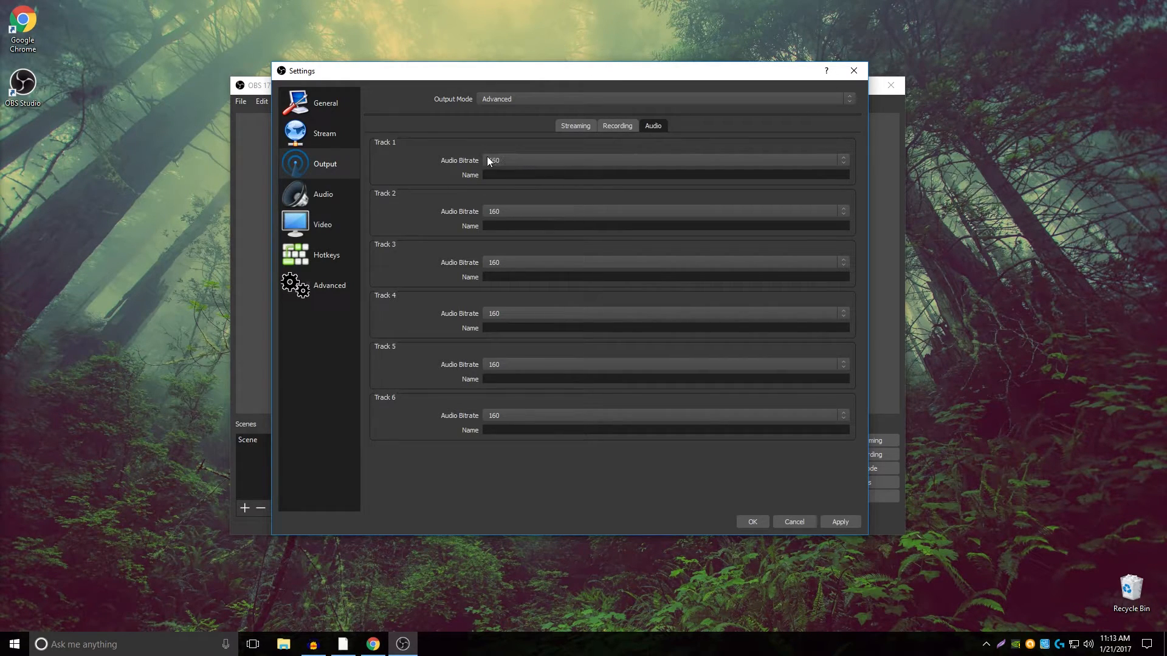
left_click(511, 161)
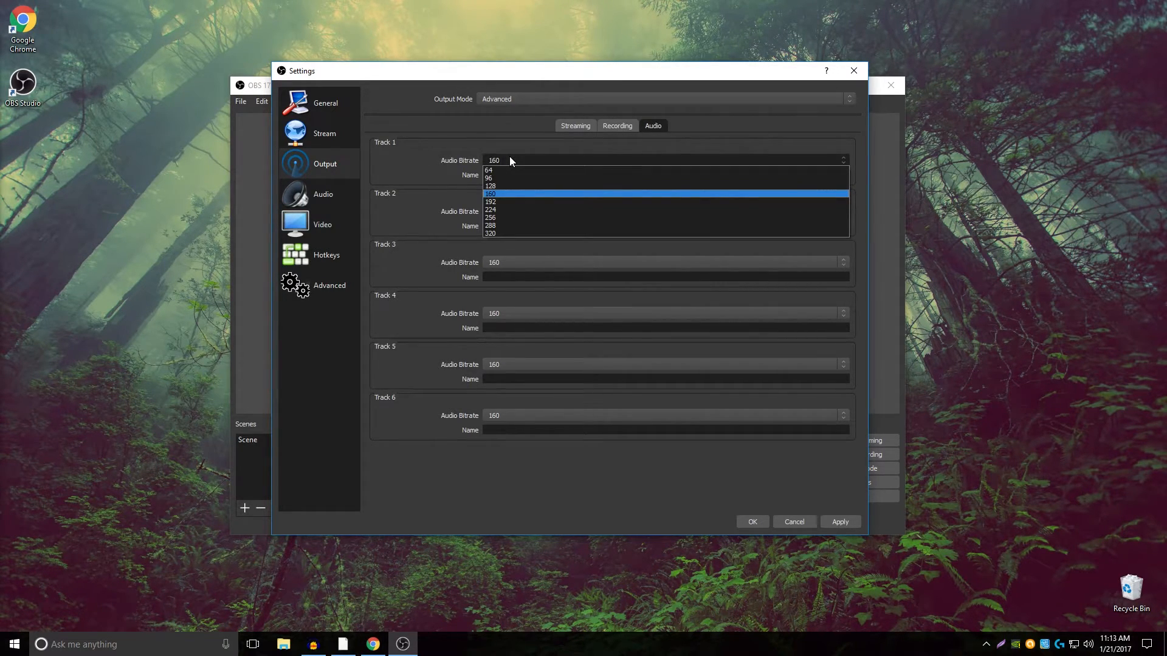
left_click(497, 202)
left_click(513, 213)
left_click(497, 250)
left_click(506, 263)
left_click(502, 304)
left_click(505, 315)
left_click(498, 354)
left_click(498, 365)
left_click(503, 405)
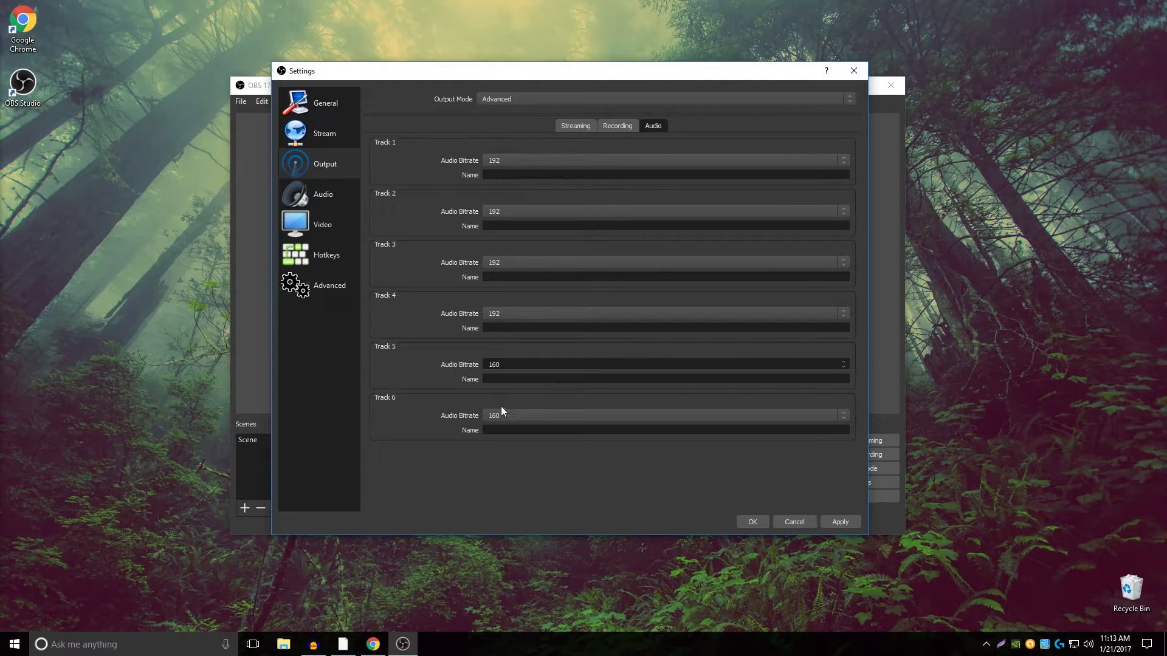
left_click(505, 415)
left_click(495, 457)
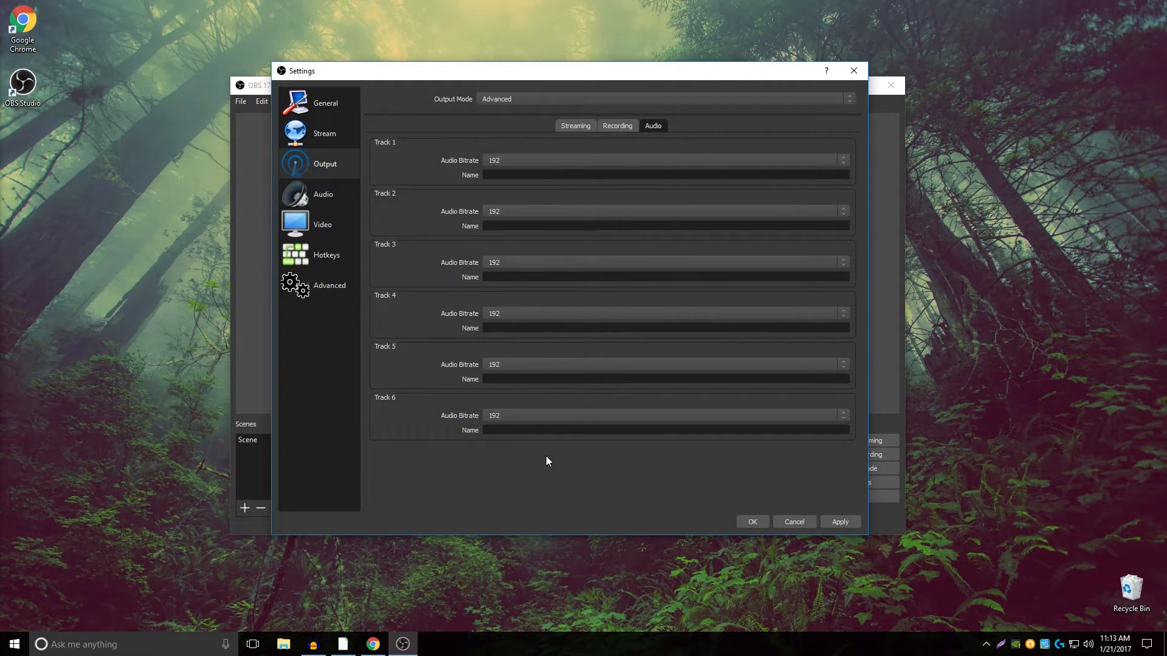
left_click(572, 124)
left_click_drag(509, 231, 439, 228)
left_click(407, 222)
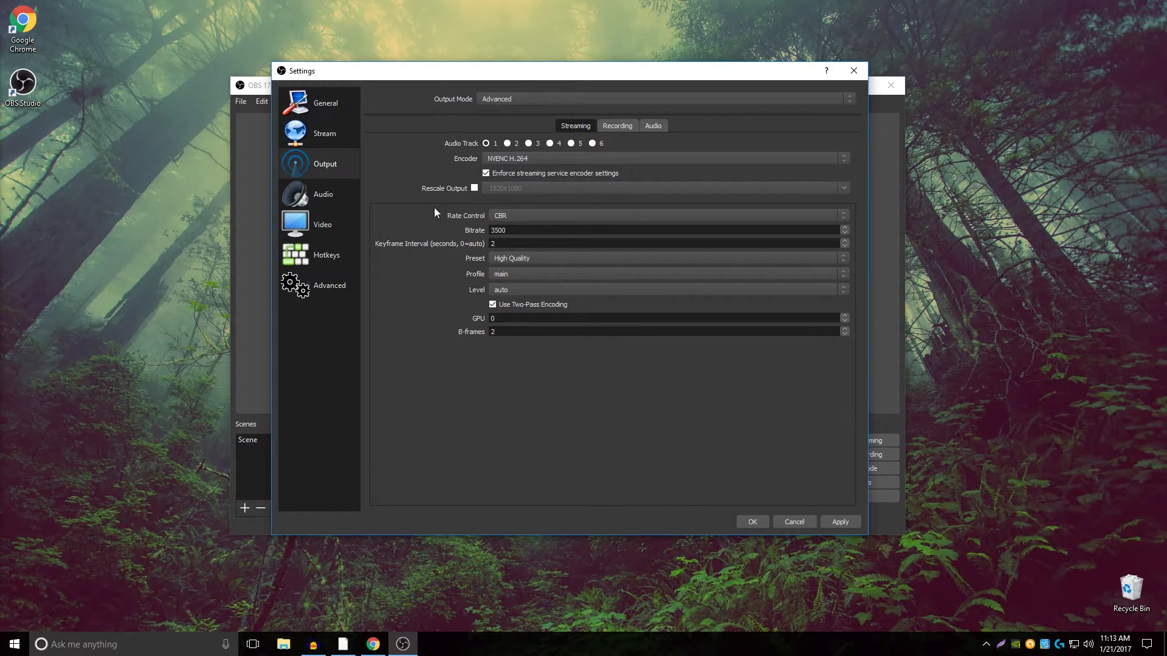
left_click(661, 126)
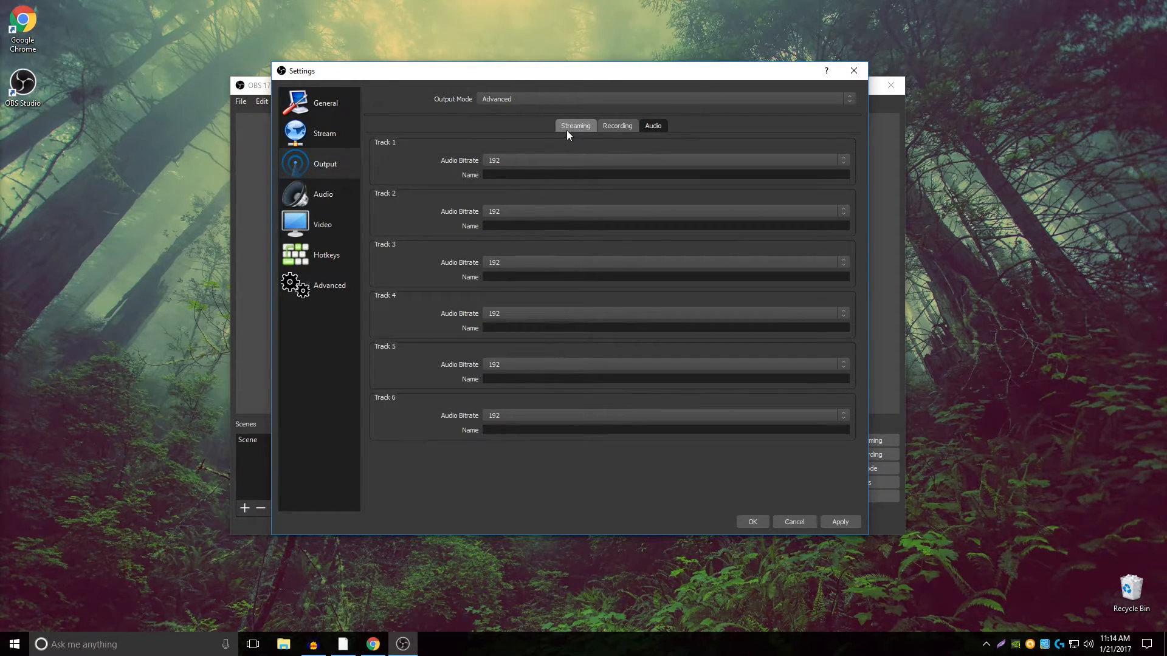
left_click(584, 127)
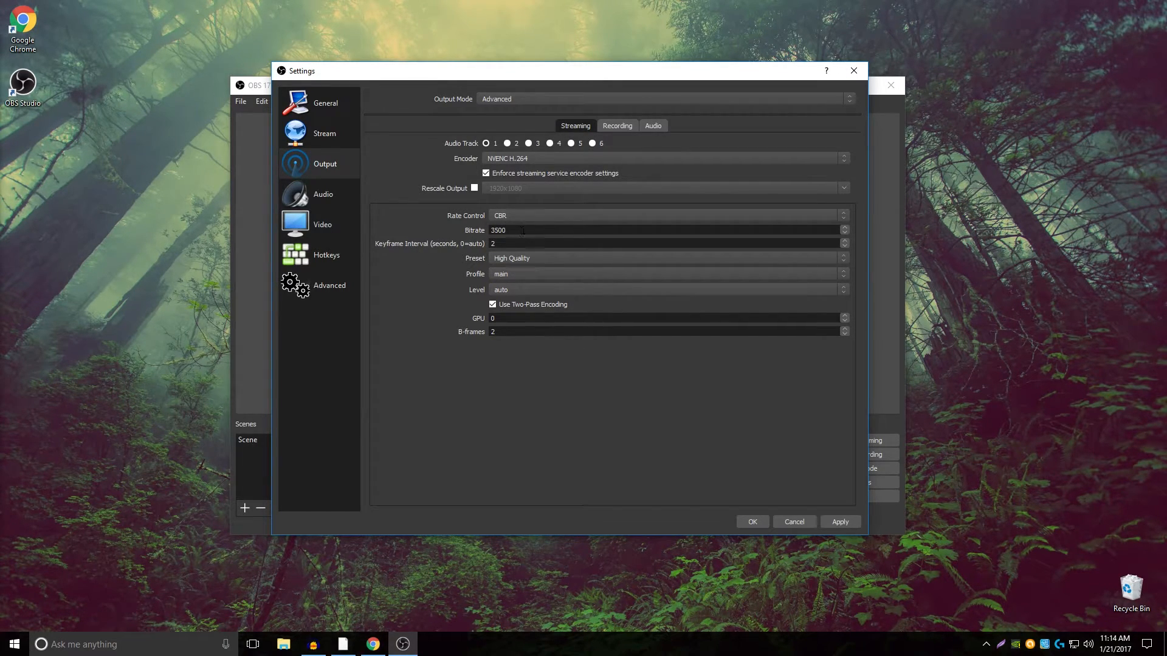
- In the audio settings, set the sample rate to 48khz and keep the channels at Stereo
left_click(344, 194)
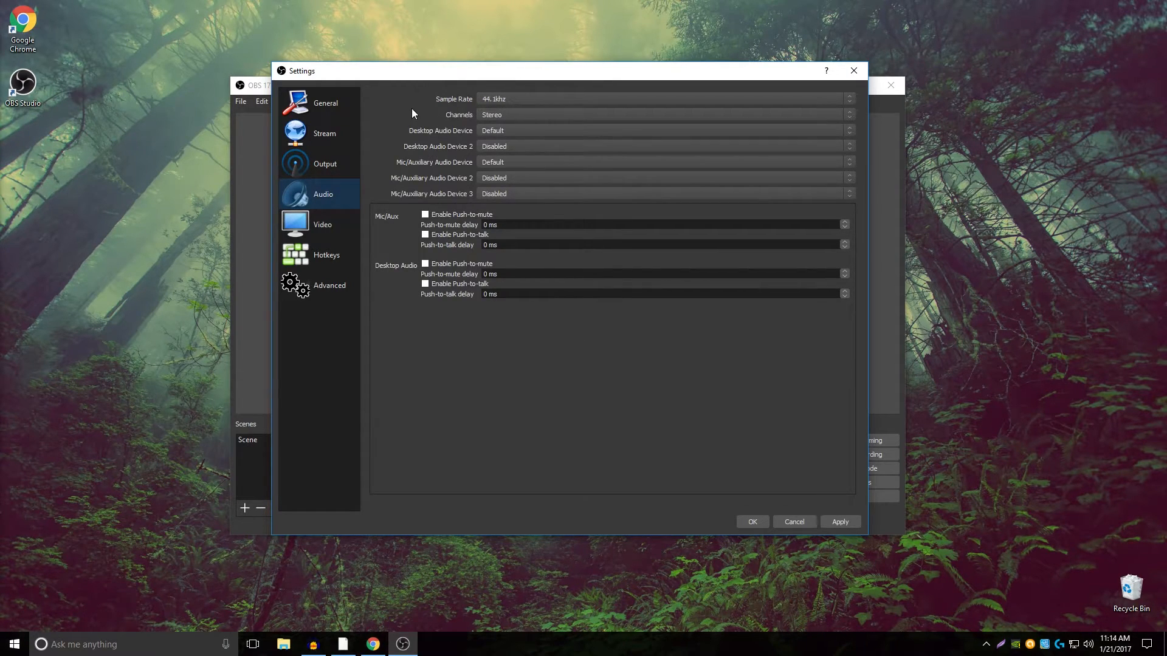
left_click(500, 98)
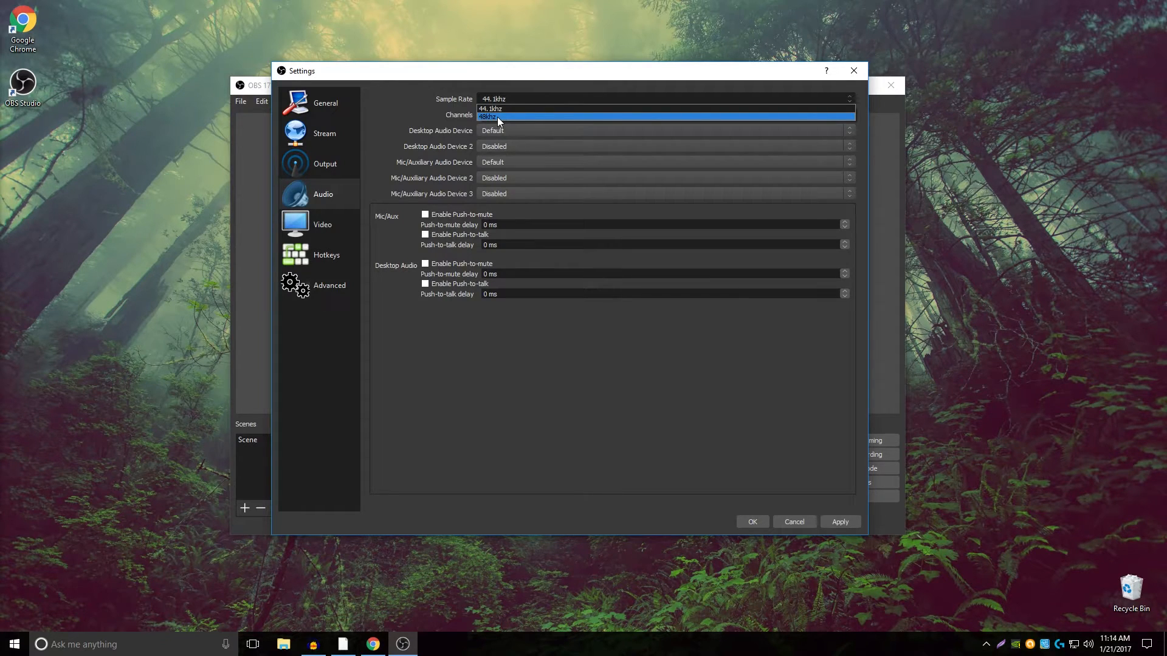
left_click(497, 116)
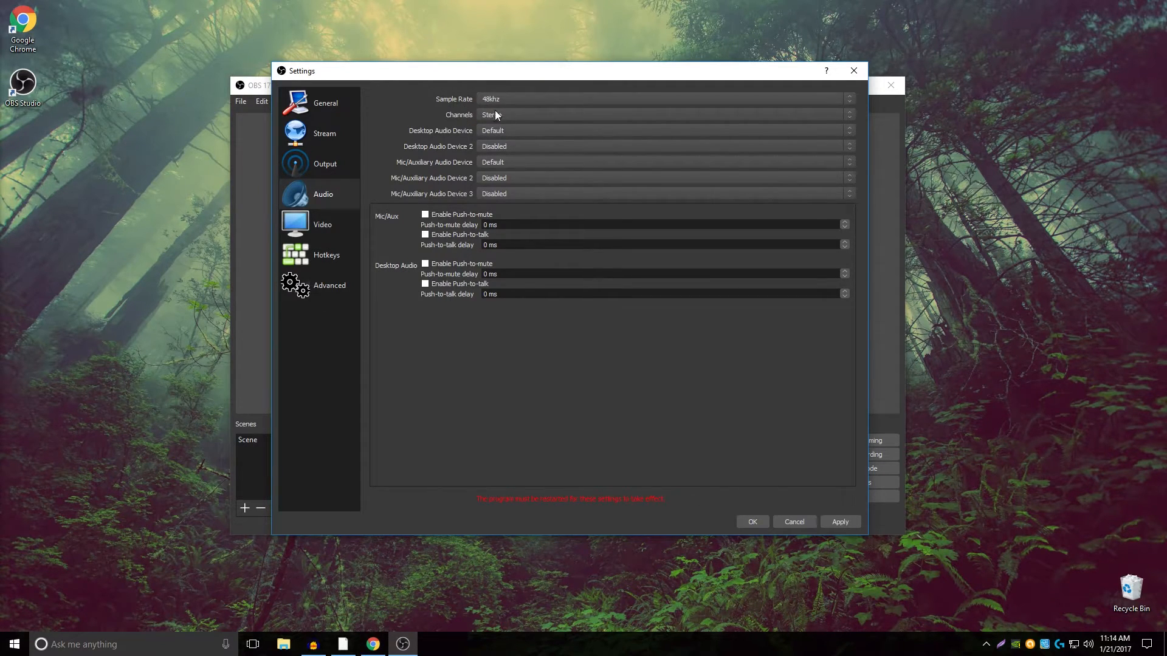
left_click(510, 114)
left_click(492, 133)
- Set the desktop audio device to Speakers (Turtle Beach Z60 Game Audio)
left_click(508, 132)
left_click(417, 127)
left_click(497, 134)
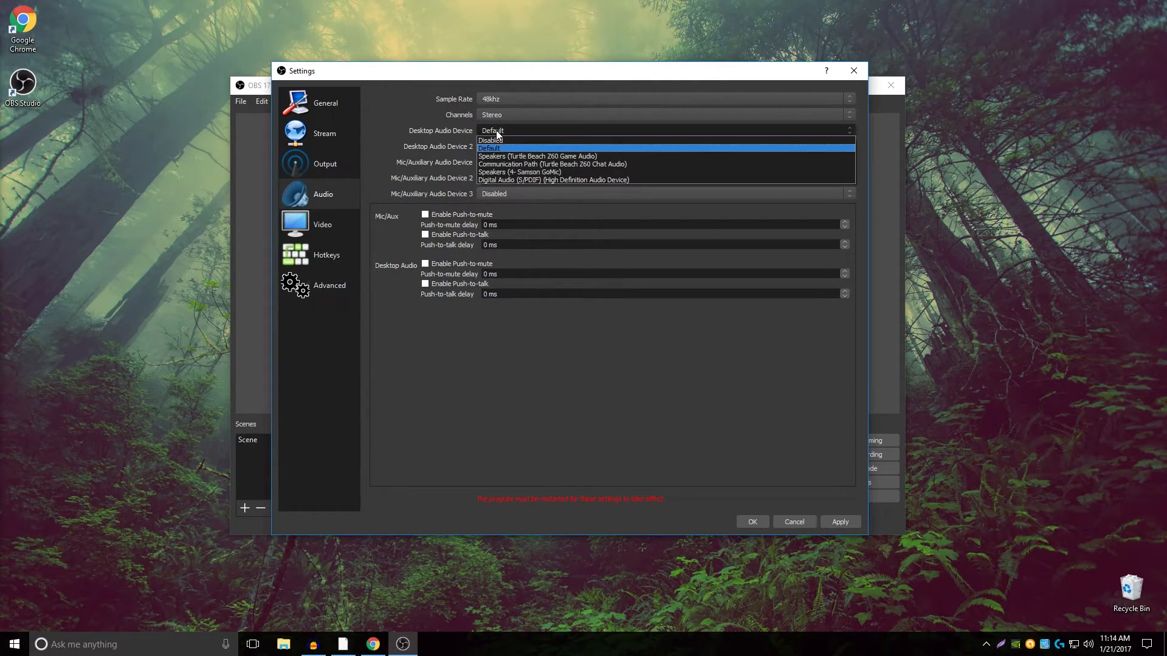
left_click(497, 132)
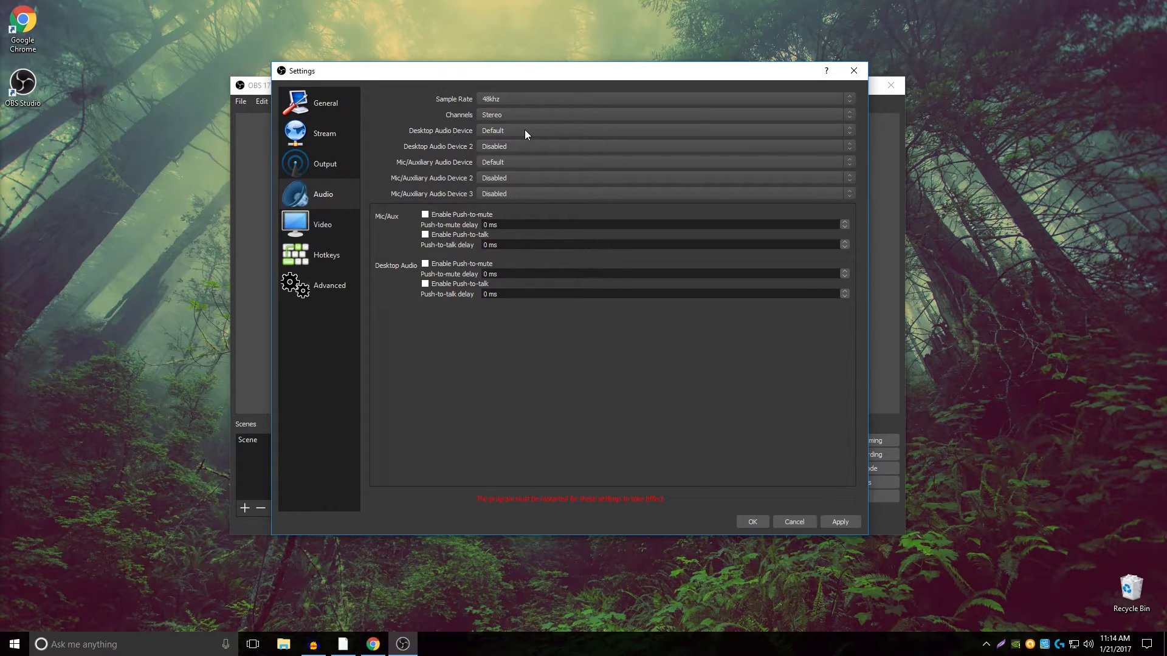
left_click(526, 133)
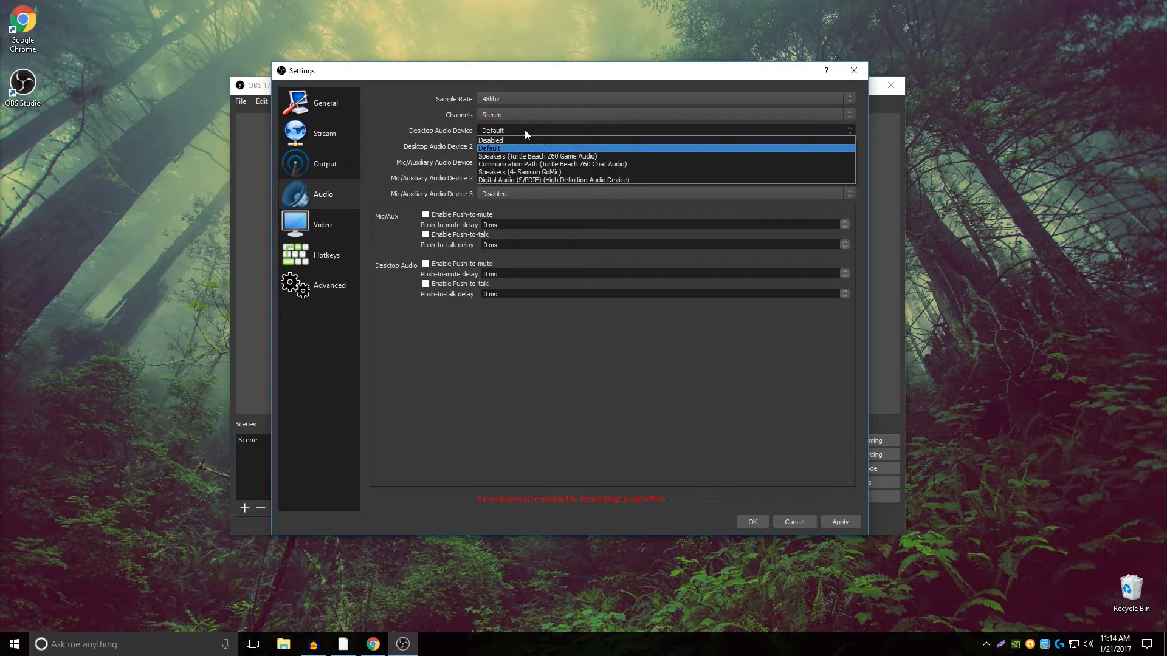
left_click(562, 157)
- Try Communication Path (Turtle Beach Z60 Chat Audio) as Desktop Audio Device 2 and set it back to Disabled
left_click(557, 142)
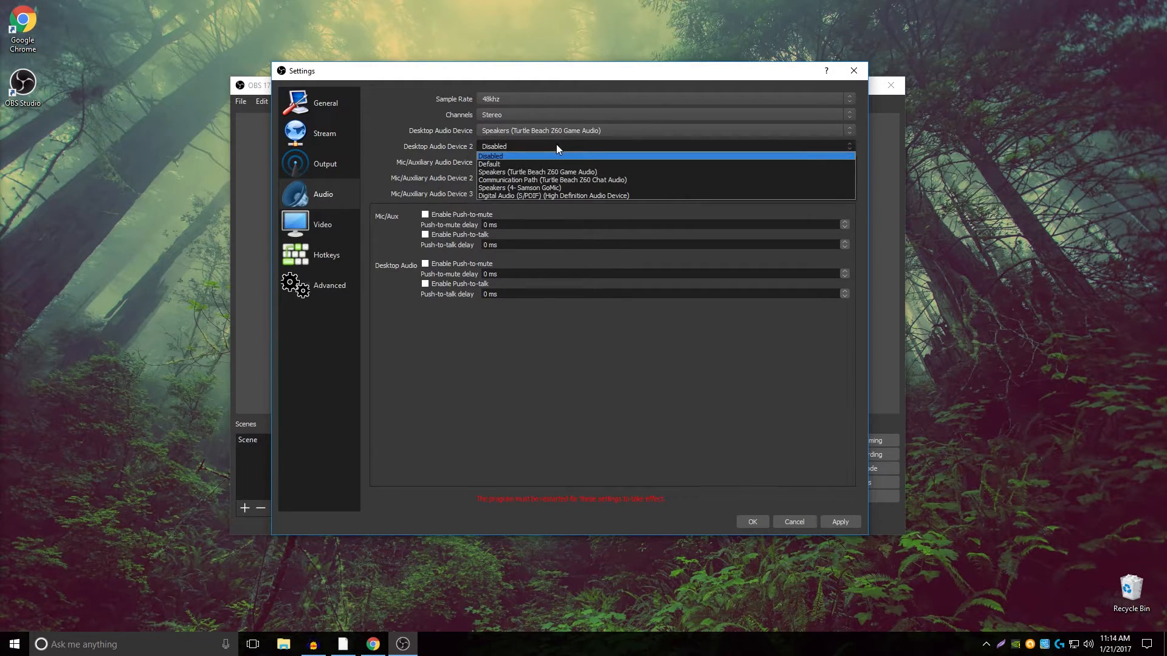
left_click(581, 177)
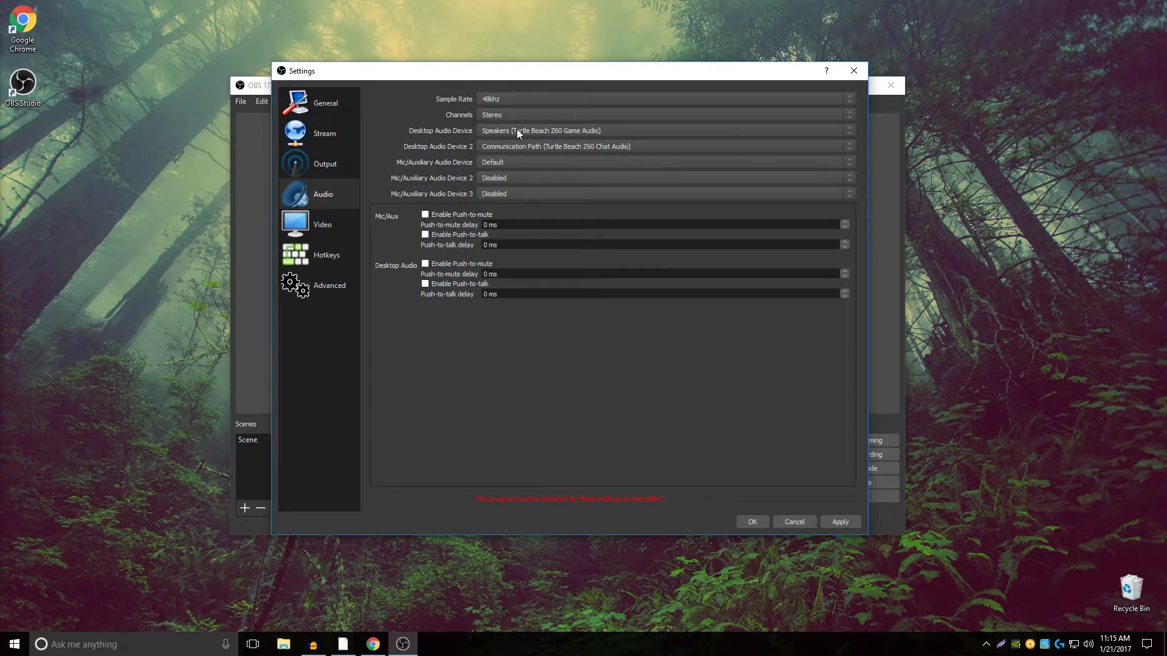
left_click(524, 148)
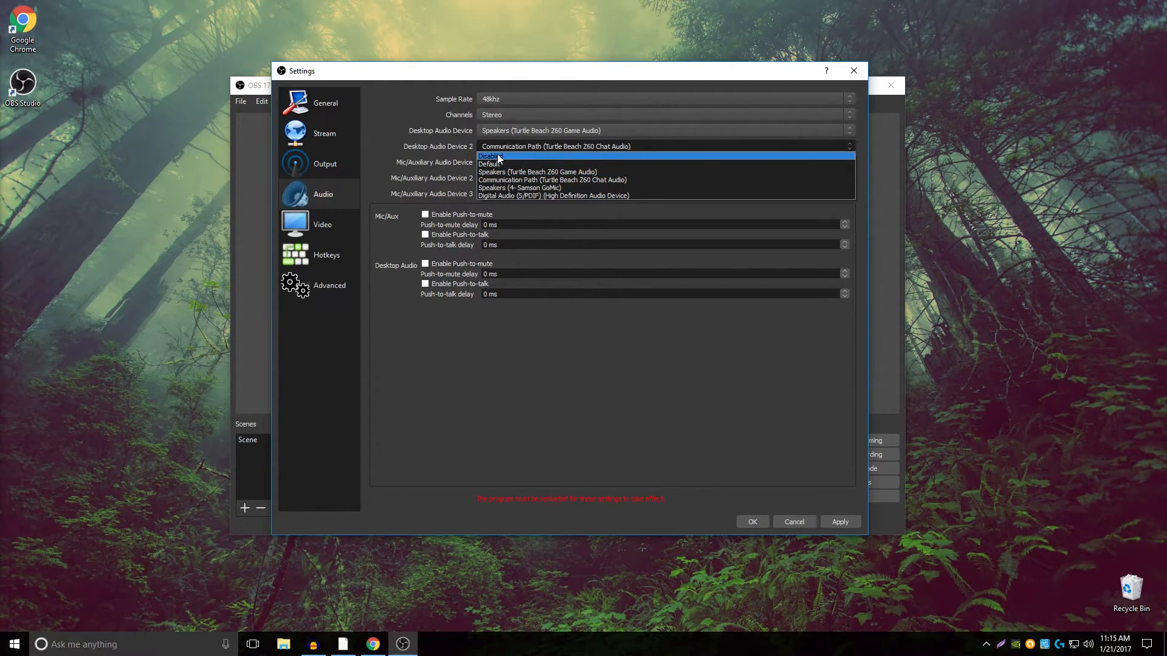
left_click(503, 157)
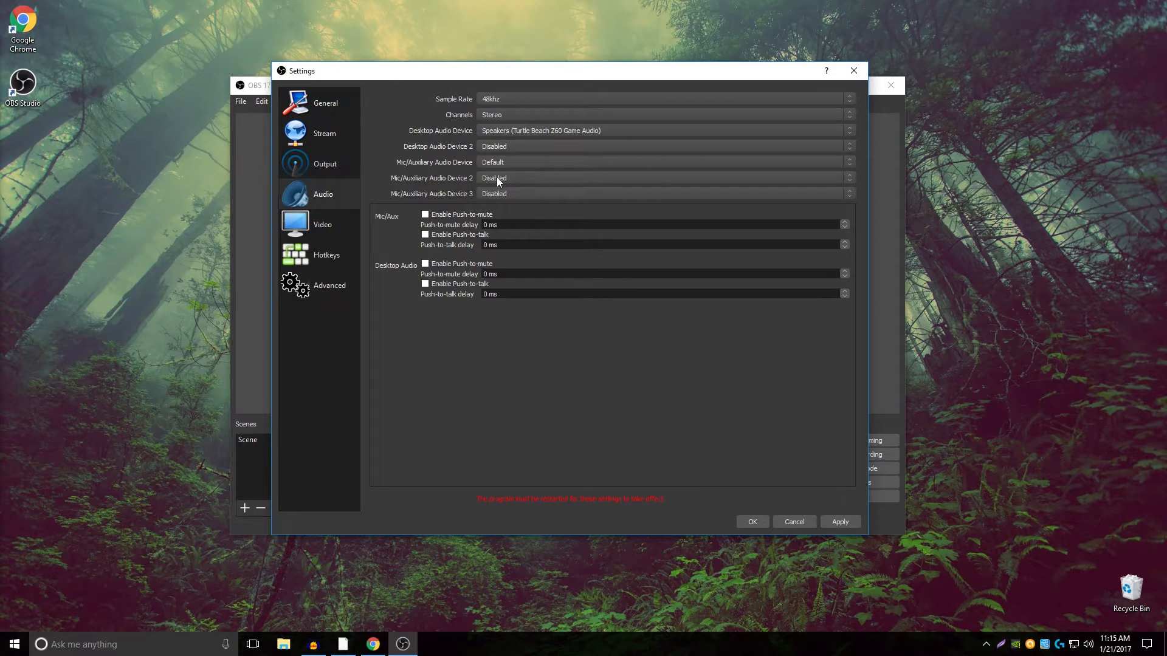
- Set the first mic/auxiliary audio device to Microphone (4- Samson GoMic) and keep Mic/Auxiliary Audio Device 2 at Disabled
left_click(514, 158)
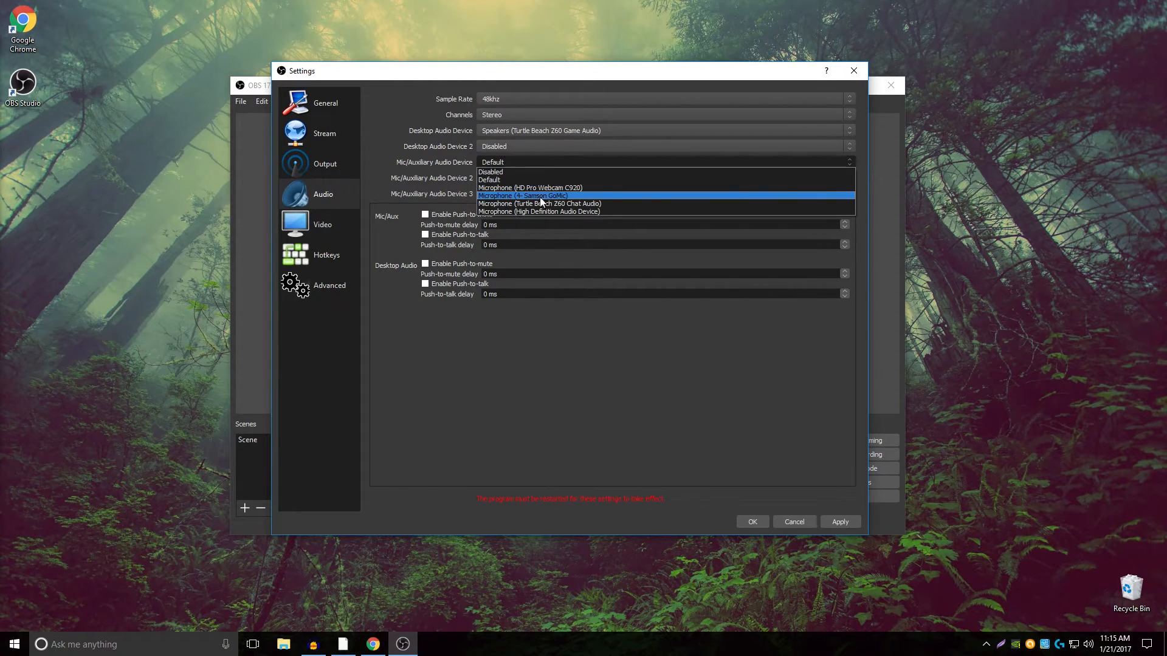
left_click(545, 195)
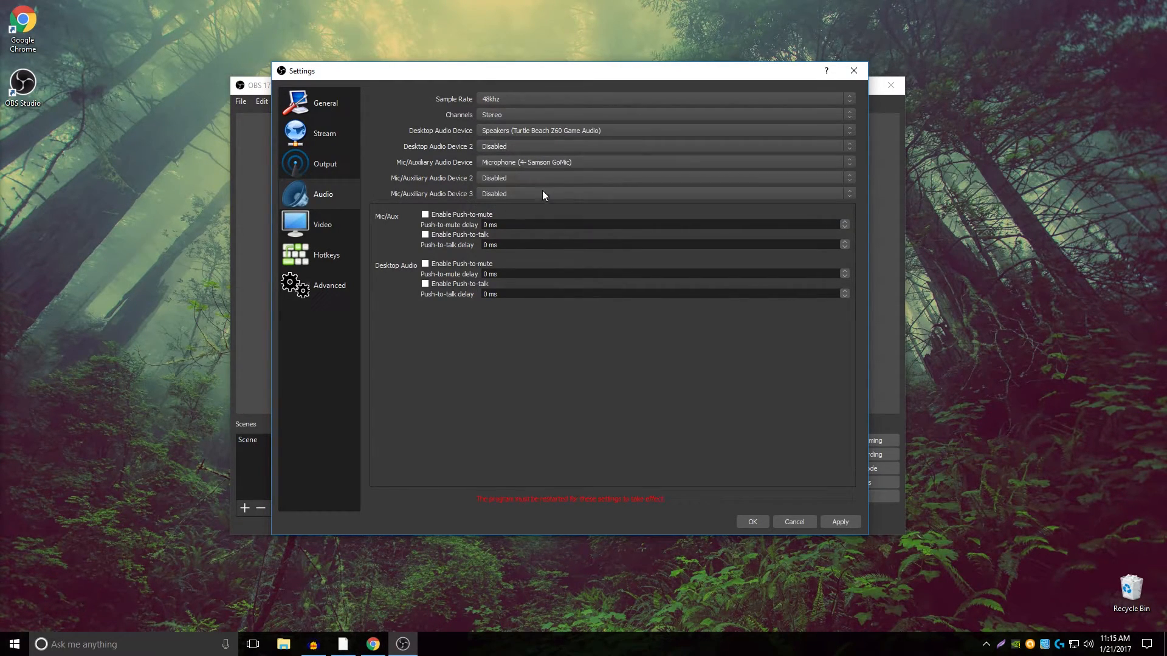
left_click(514, 183)
left_click(519, 178)
left_click(518, 179)
left_click(503, 180)
- In the video settings, examine the base canvas and output resolutions, keeping them at 1920x1080 and 1280x720
left_click_drag(589, 72, 414, 83)
left_click_drag(311, 83, 533, 95)
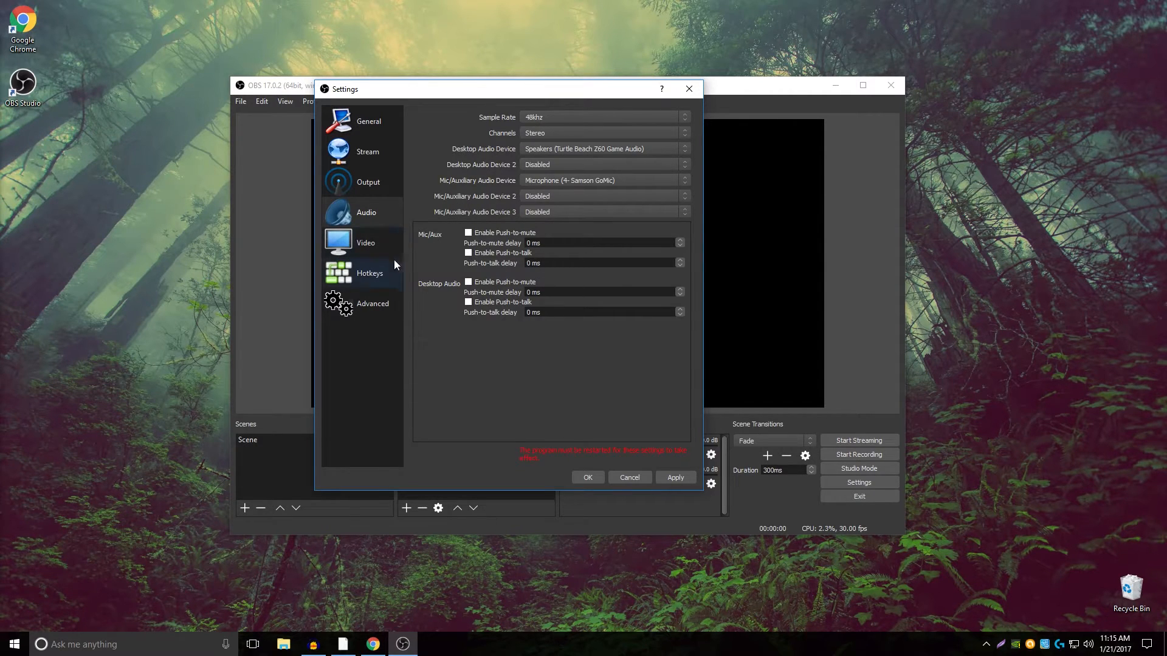
left_click(365, 243)
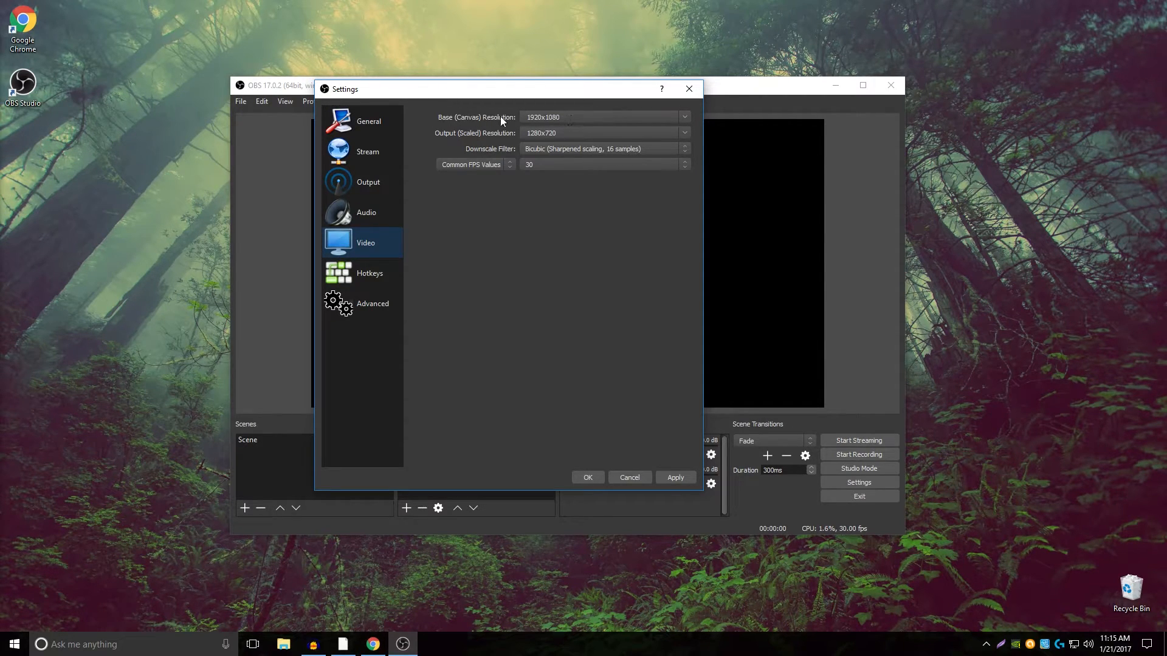
double_click(571, 117)
left_click(571, 117)
left_click_drag(565, 116, 498, 115)
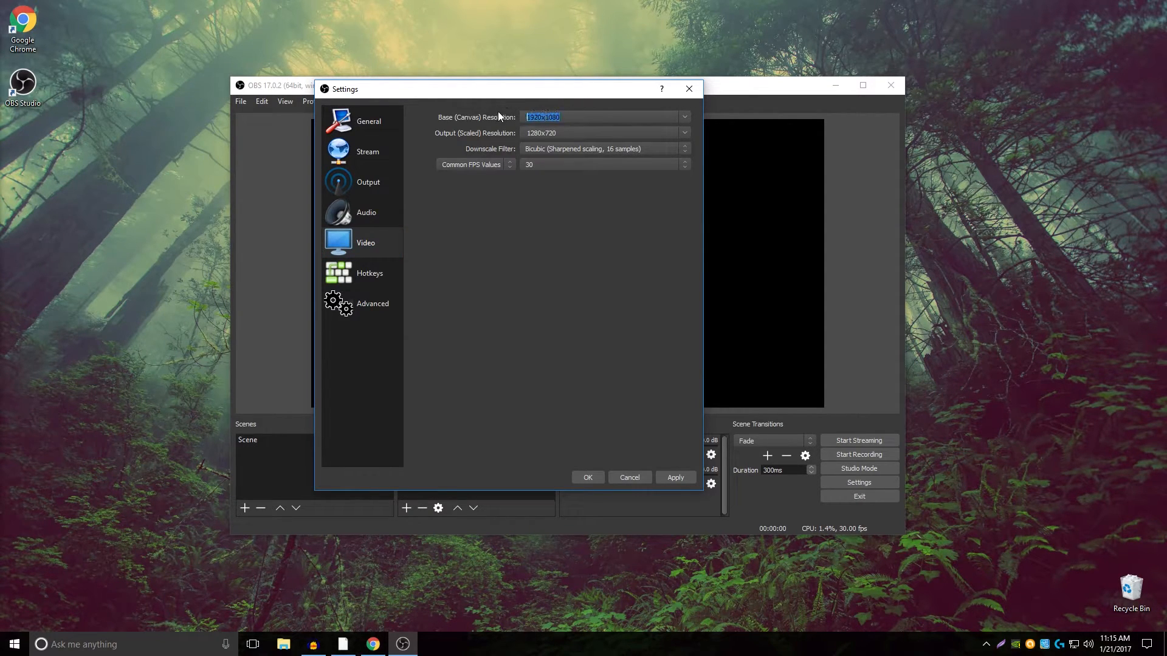
left_click_drag(576, 117, 530, 115)
left_click(564, 120)
left_click_drag(608, 116, 522, 116)
left_click(687, 116)
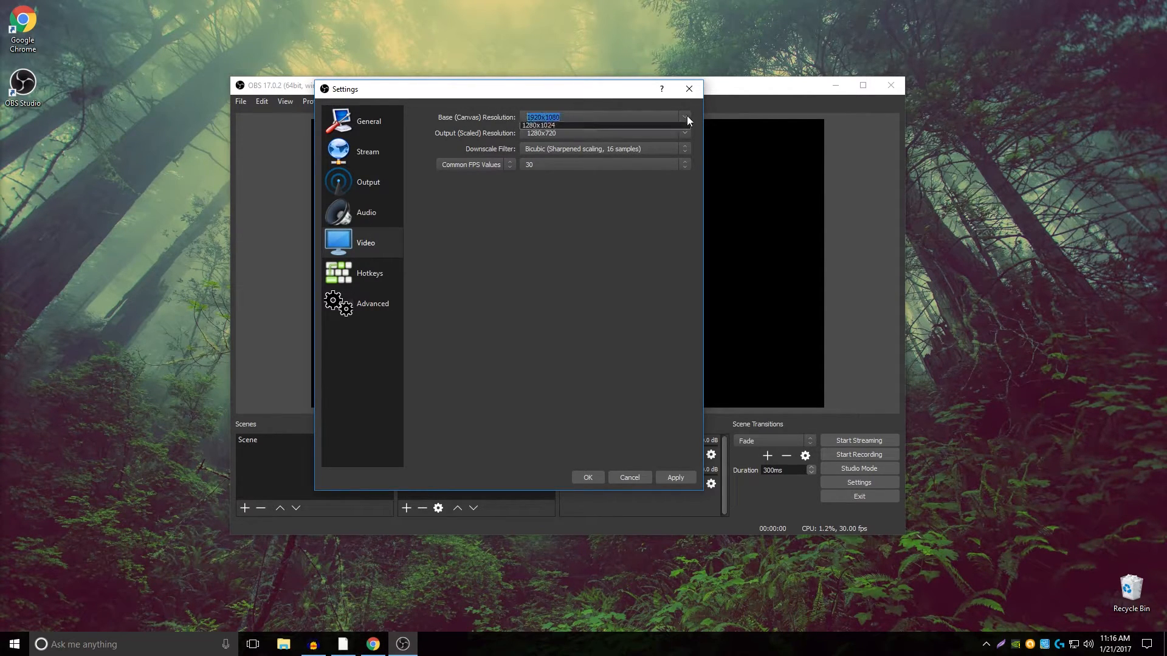
left_click(596, 104)
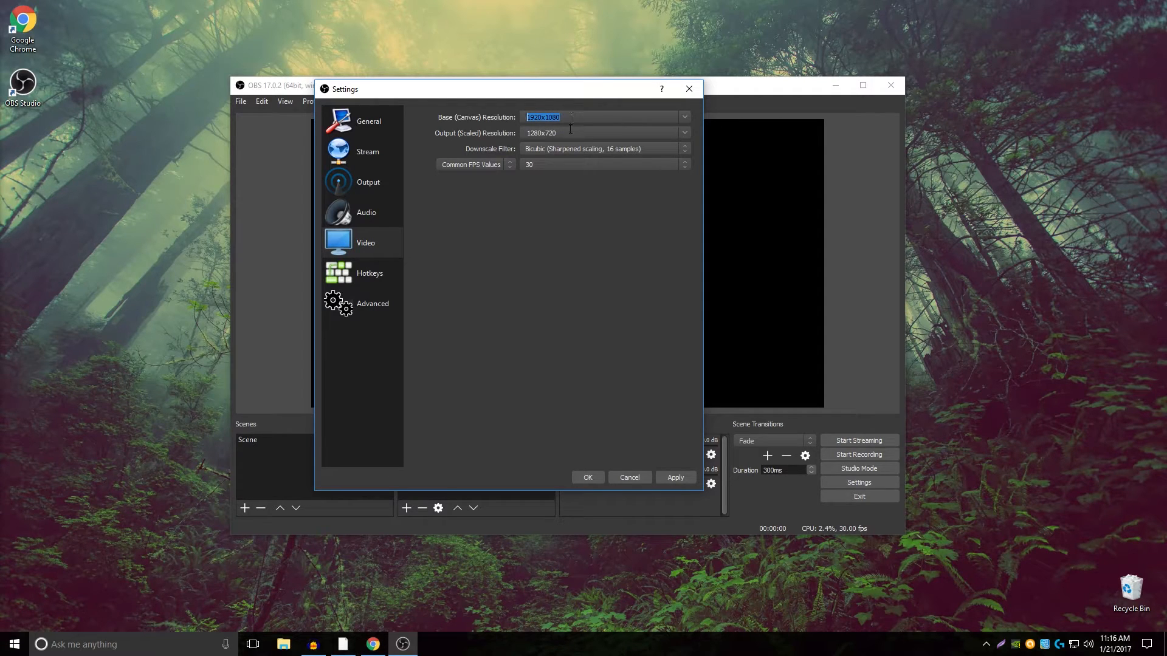
left_click(685, 119)
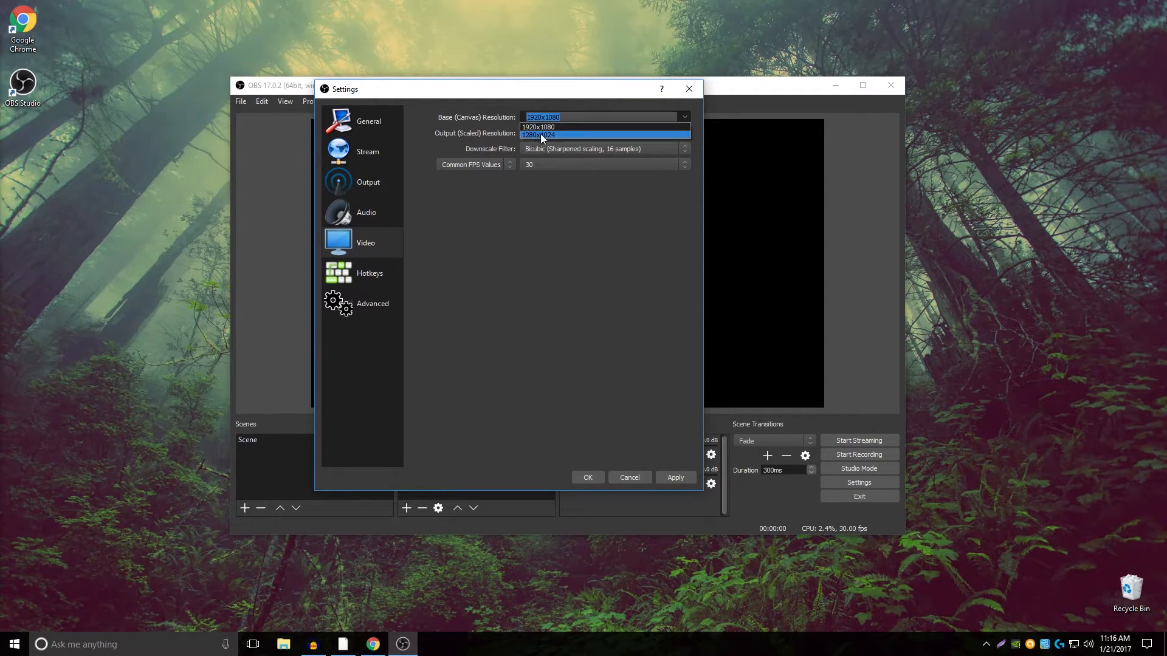
left_click(563, 107)
left_click(577, 134)
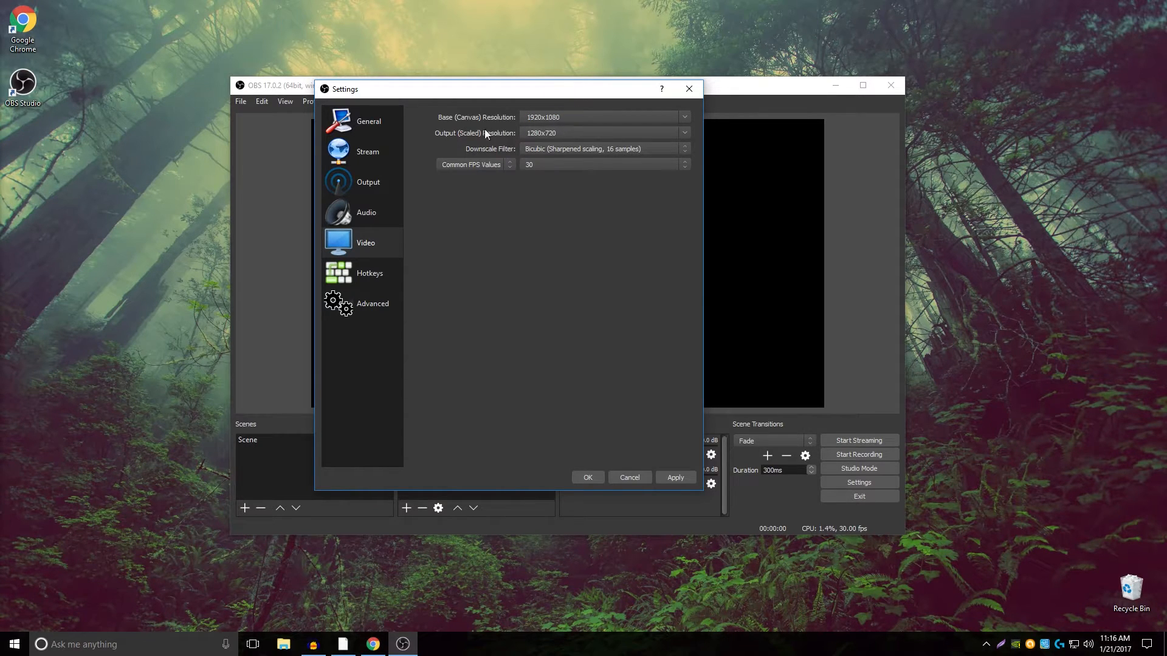
left_click_drag(580, 134, 526, 117)
left_click(576, 115)
- Set the common FPS value to 60 and the downscale filter to Bilinear (Fastest, but blurry if scaling)
left_click(523, 161)
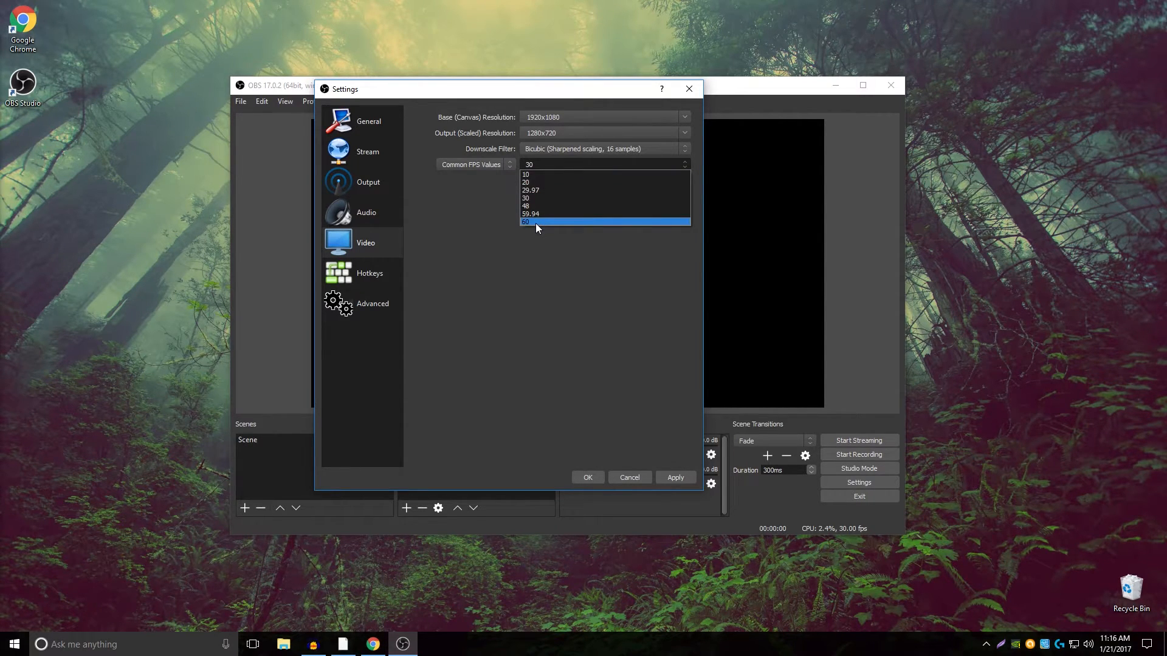
left_click(537, 223)
left_click(600, 147)
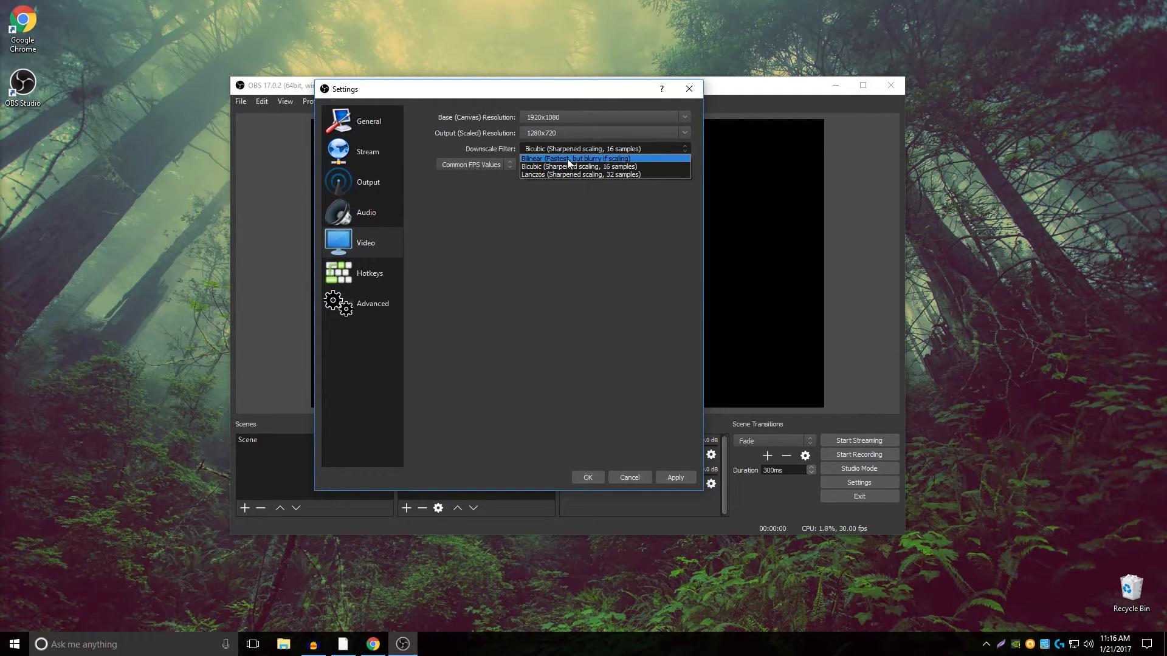
left_click(567, 158)
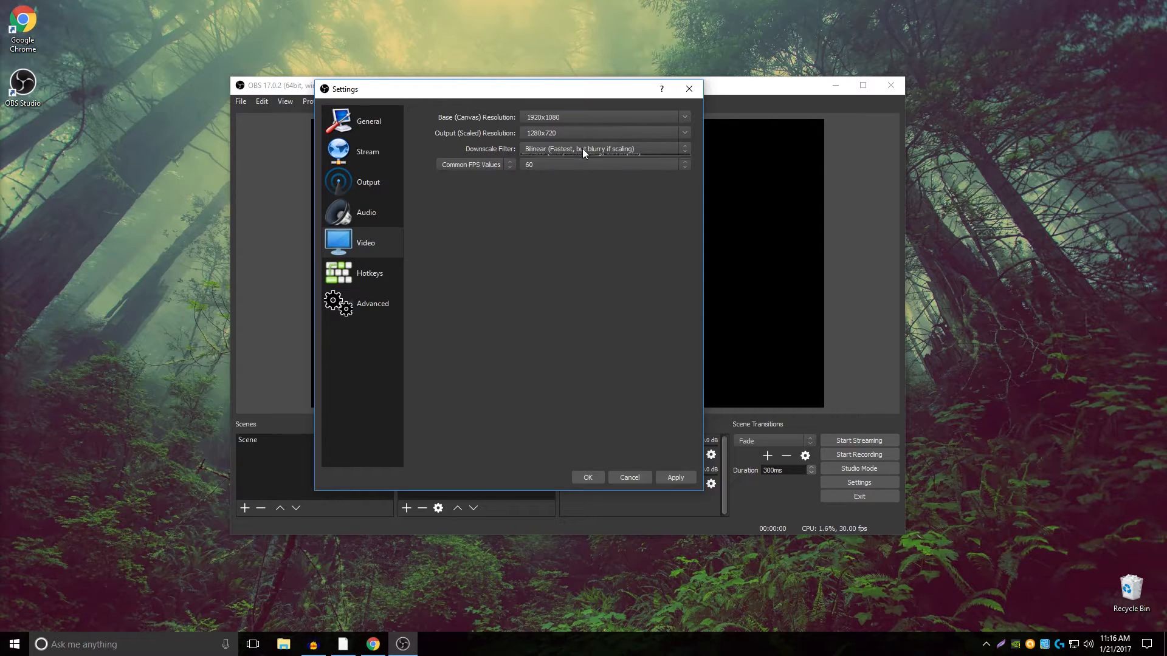
left_click(582, 148)
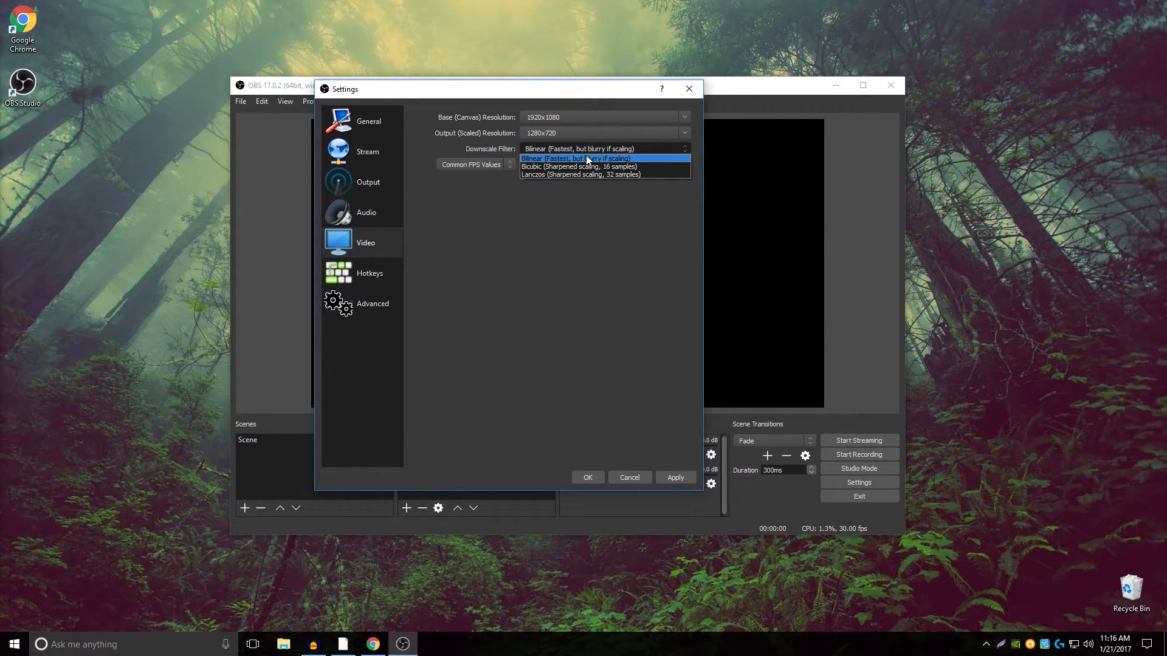
left_click(586, 157)
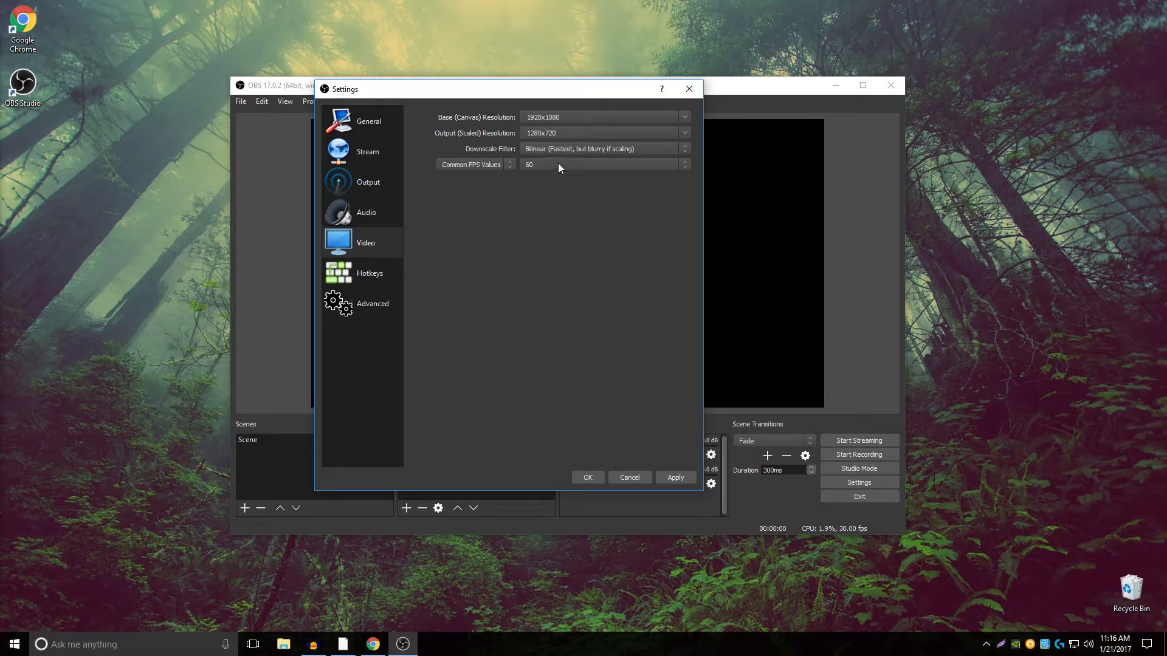
- Try the Lanczos (Sharpened scaling, 32 samples) downscale filter and switch back to Bilinear
left_click(570, 150)
left_click(567, 155)
left_click(562, 145)
left_click(562, 174)
left_click(547, 148)
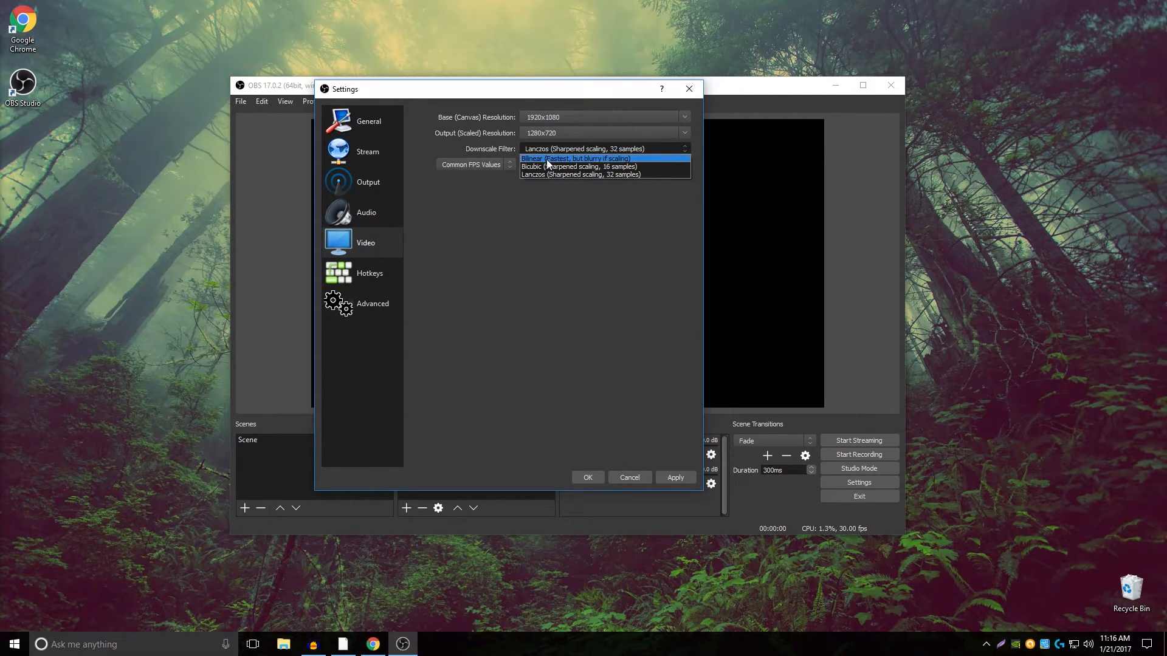
left_click(547, 159)
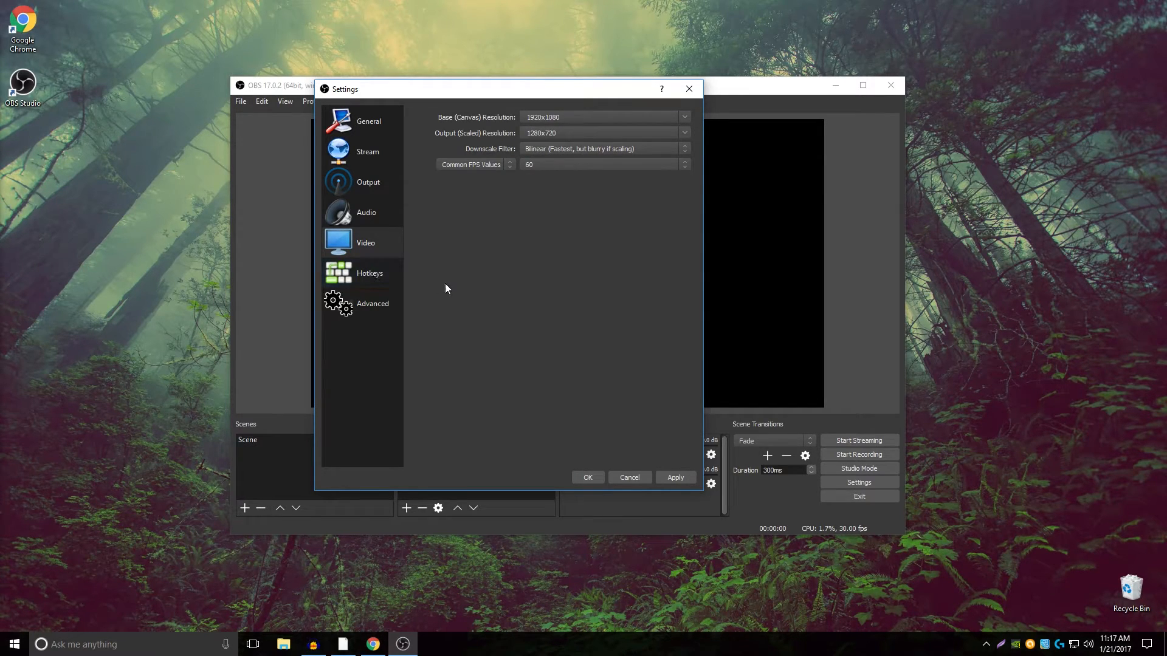
- In the hotkey settings, try F as the Start Streaming hotkey and clear it again
left_click(399, 277)
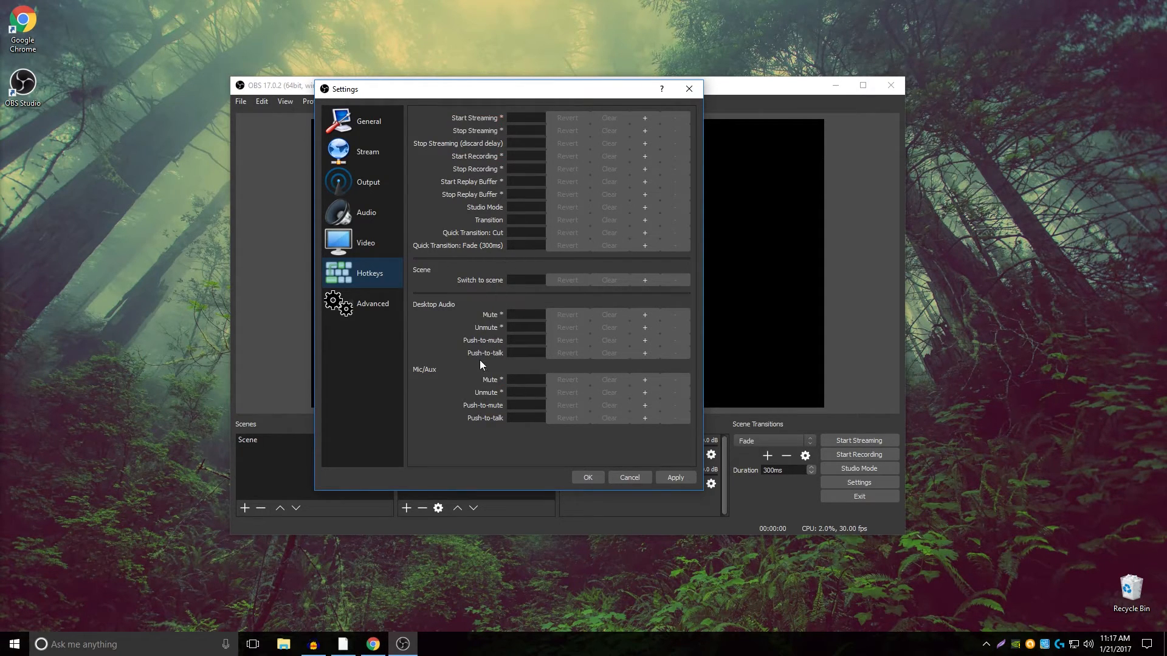
mouse_move(500, 96)
left_mouse_down()
mouse_move(809, 102)
mouse_move(477, 73)
mouse_move(461, 11)
mouse_move(507, 71)
mouse_move(511, 111)
left_mouse_up()
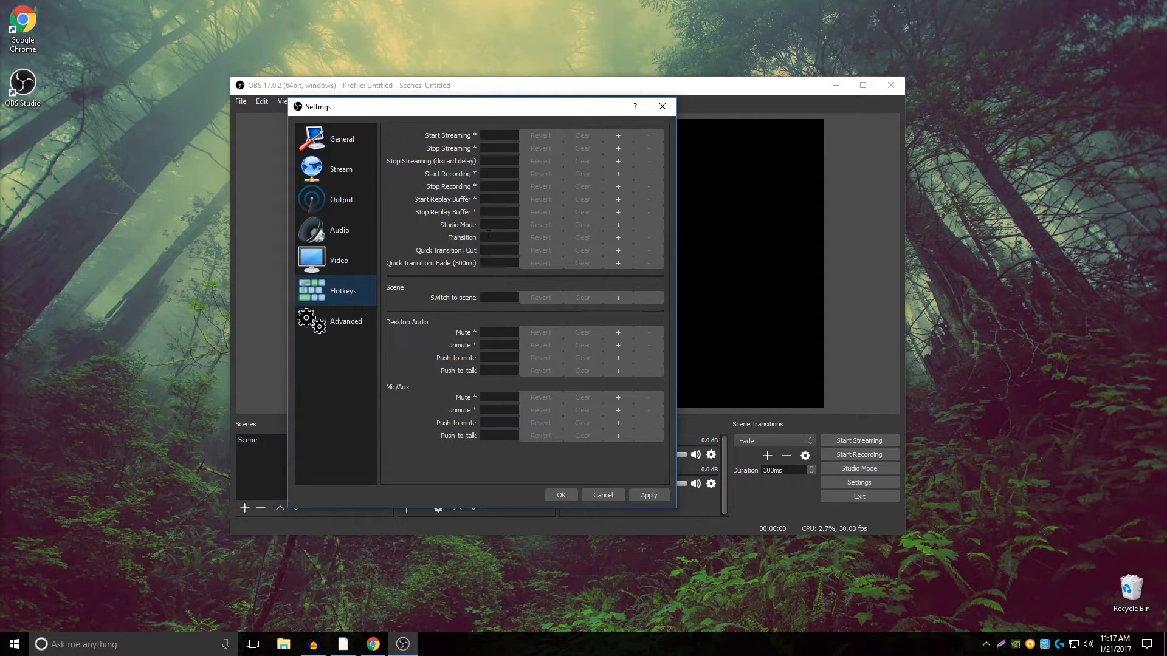
left_click(500, 137)
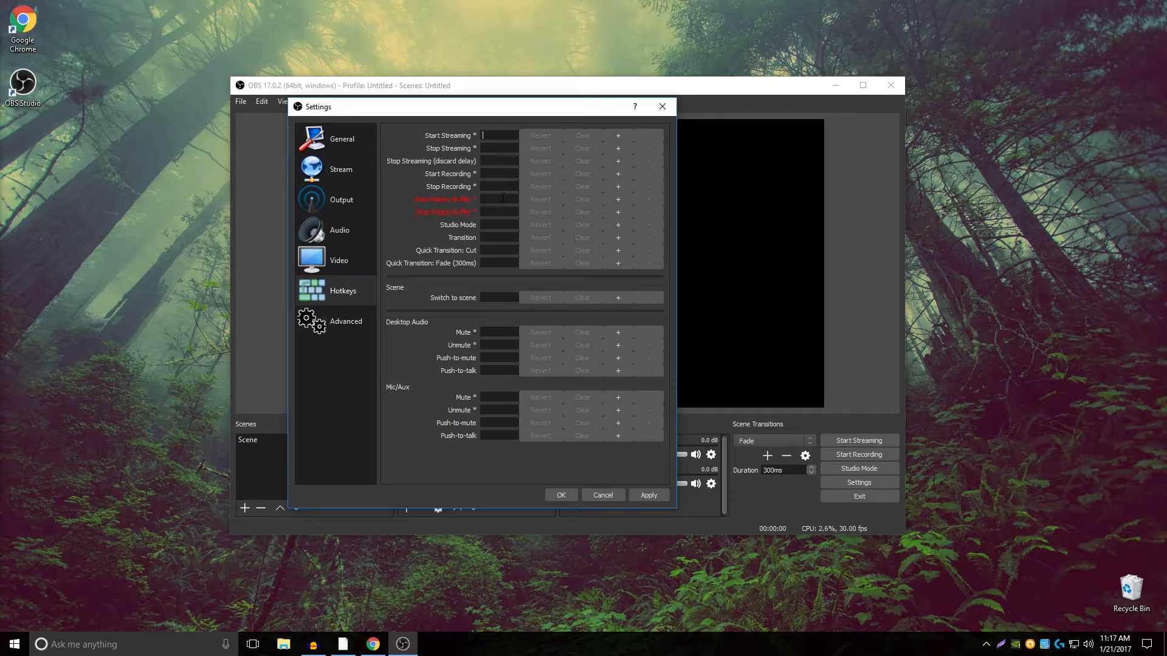
key("f")
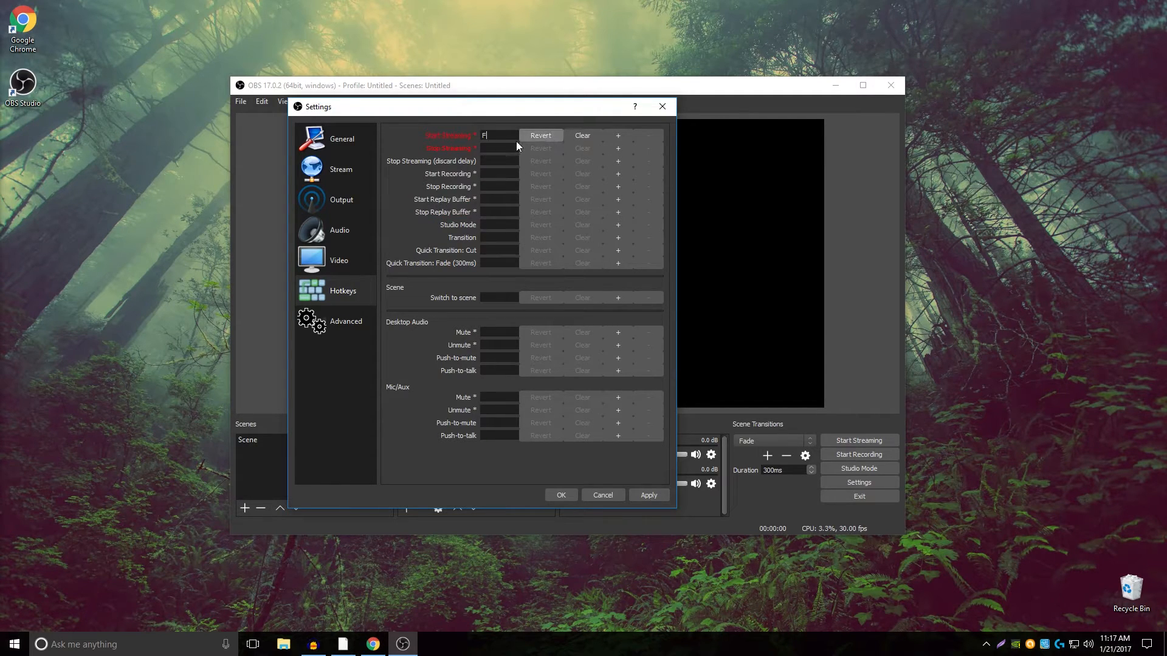
left_click(581, 136)
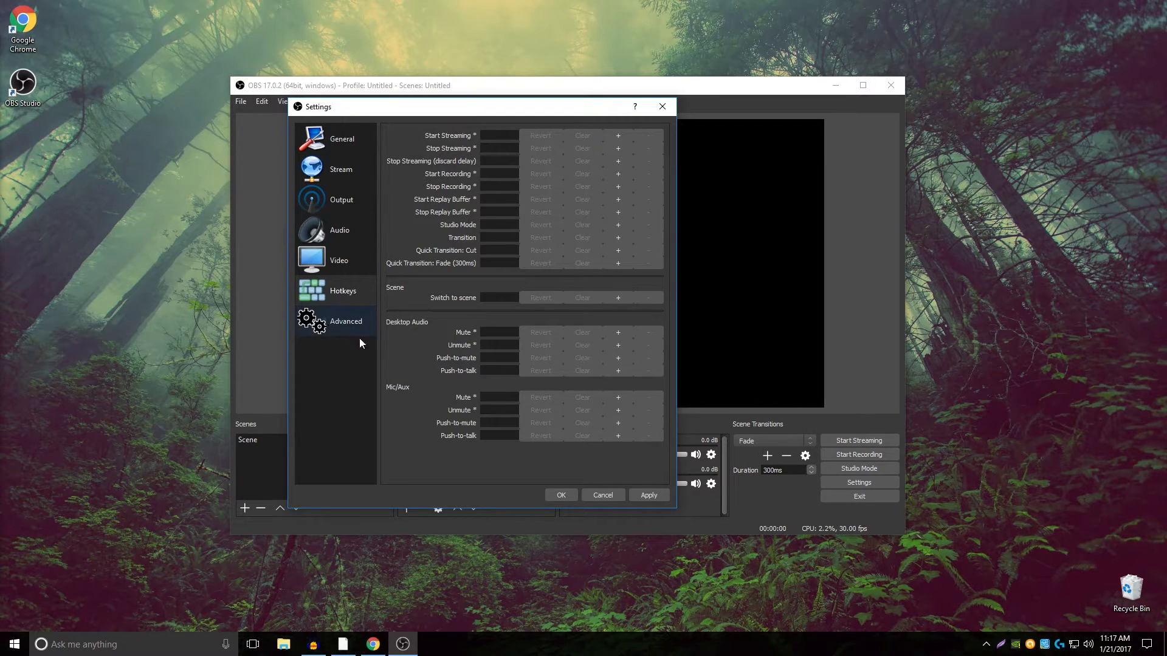
- Widen the settings window and review the advanced settings, including the process priority options, video, recording, stream delay, reconnect and network sections
left_click(345, 320)
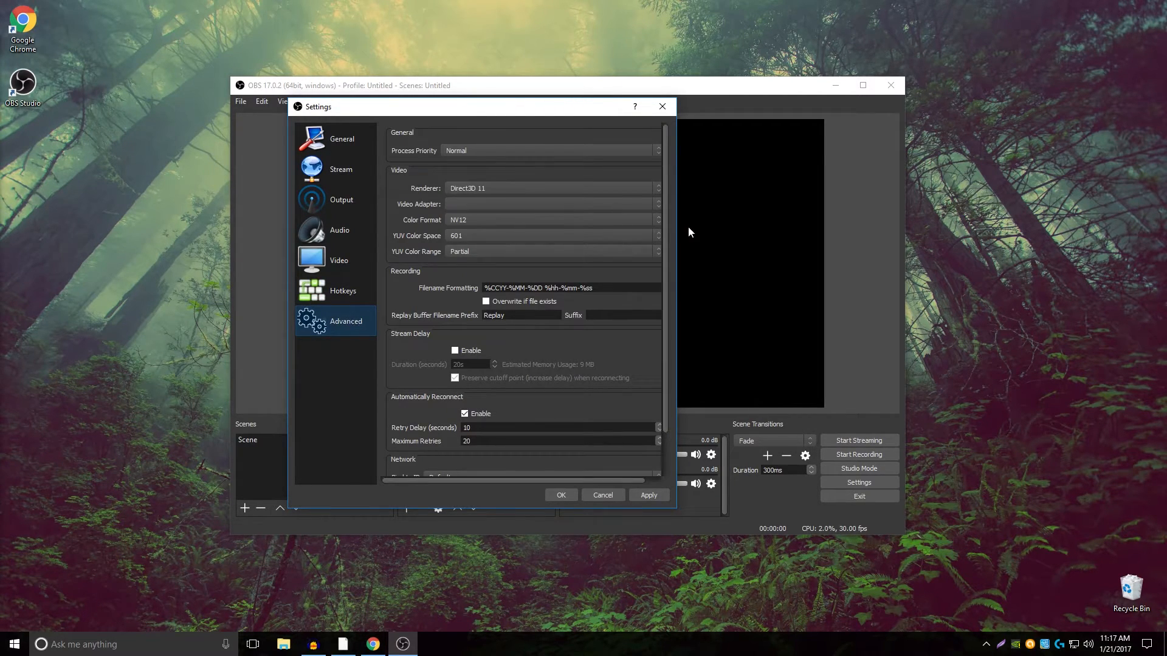
left_click_drag(676, 232, 1004, 237)
left_click_drag(642, 106, 575, 92)
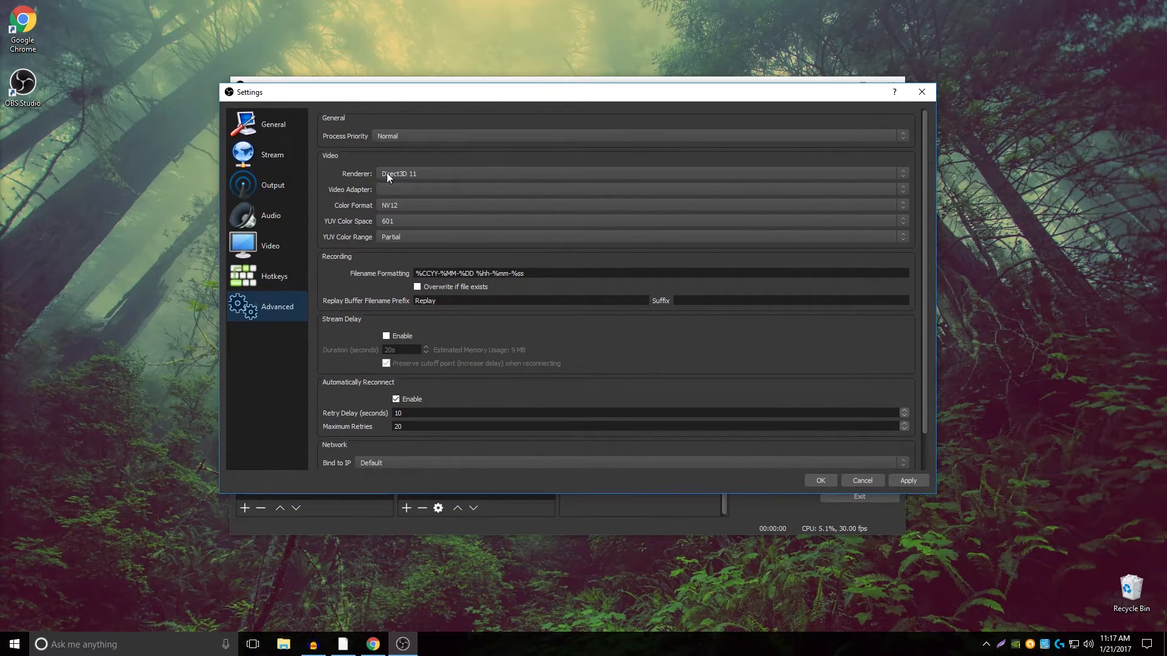
left_click(377, 139)
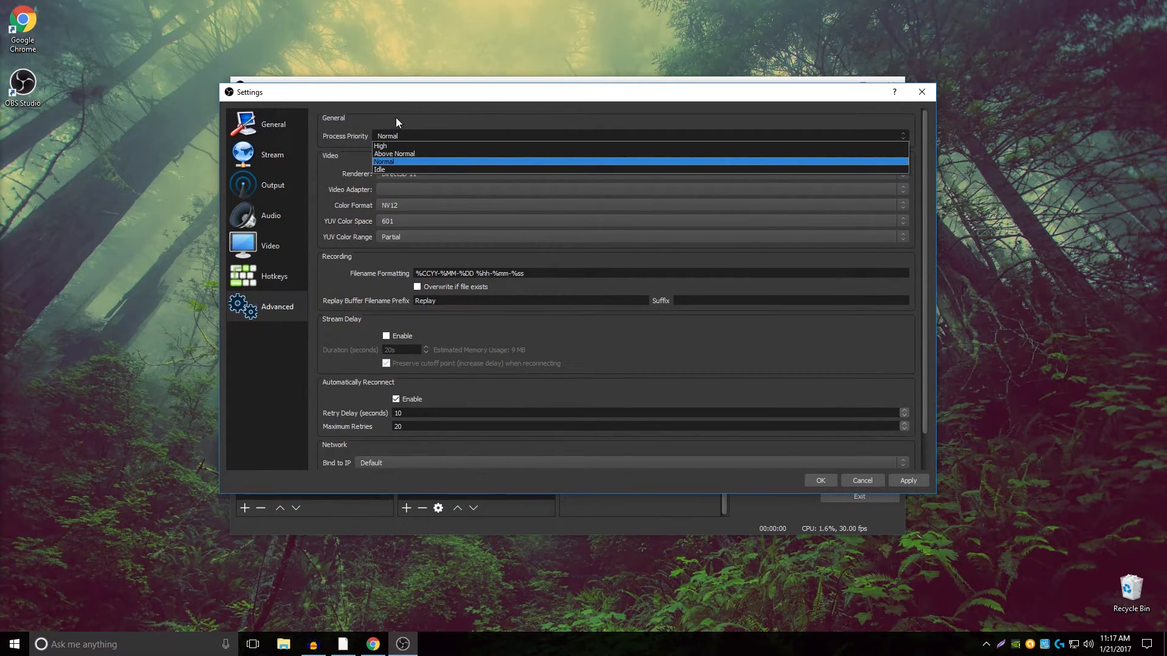
left_click(396, 118)
scroll(339, 165, "down", 1)
scroll(340, 165, "up", 1)
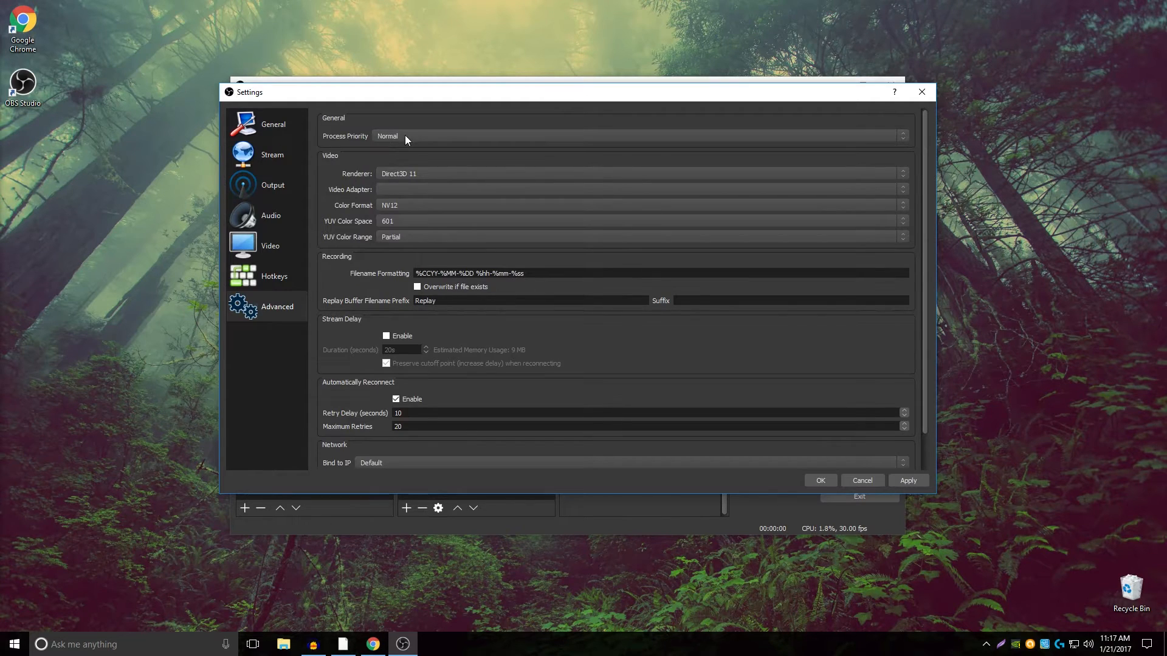
scroll(335, 204, "down", 1)
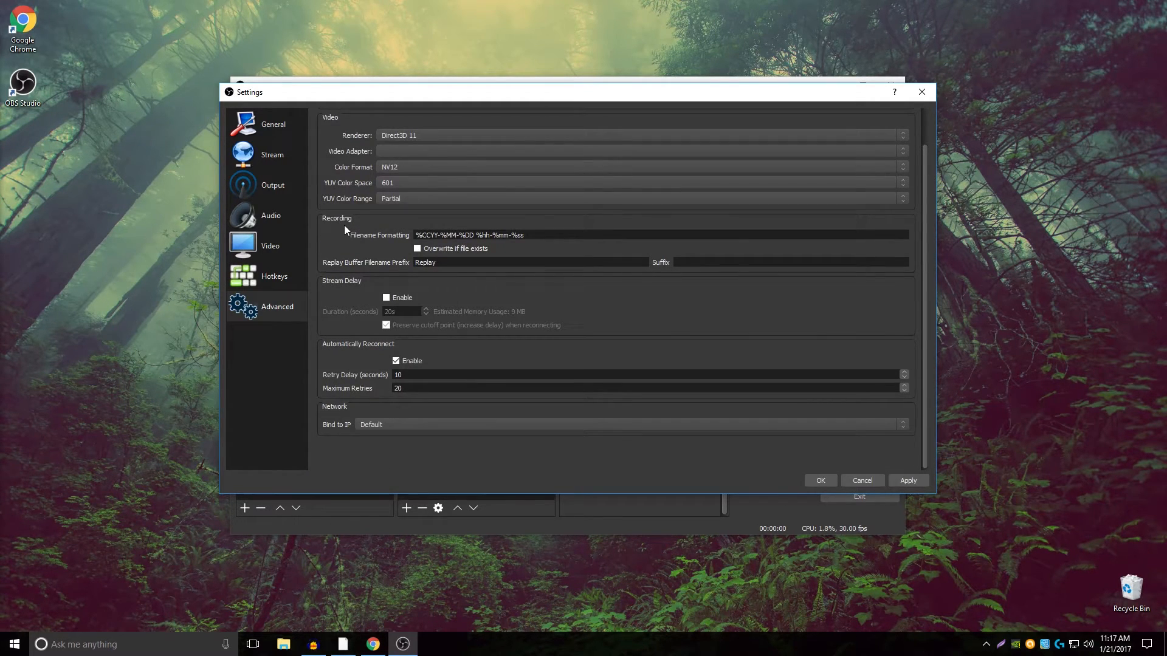
scroll(314, 401, "up", 1)
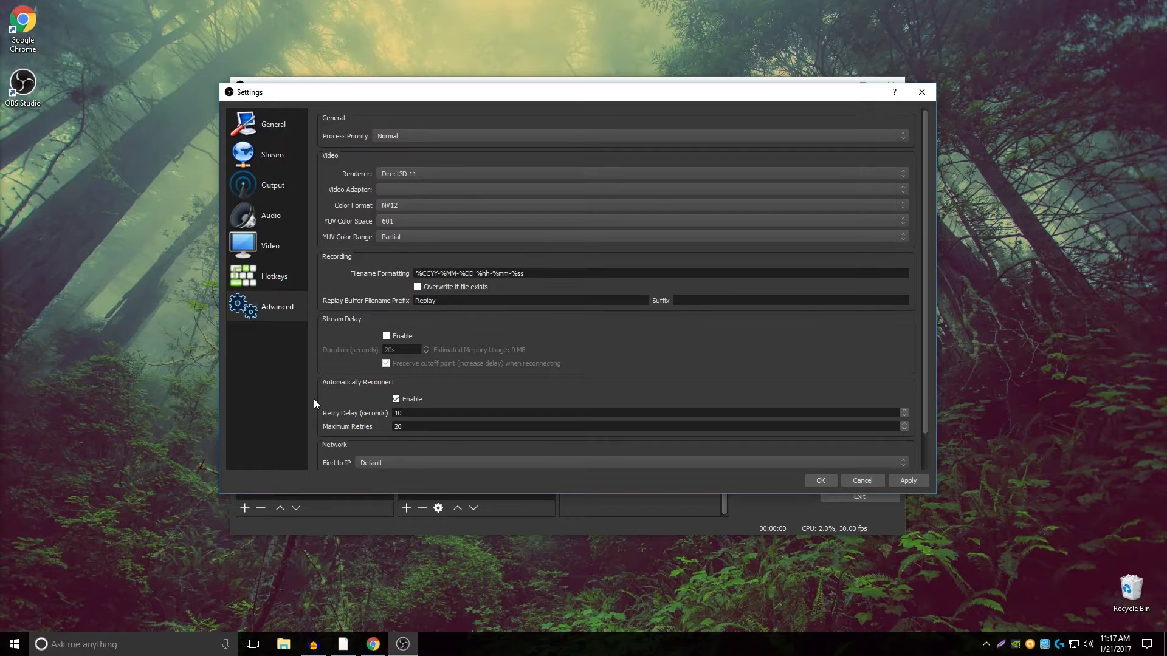
scroll(314, 400, "down", 1)
scroll(313, 405, "up", 1)
scroll(329, 299, "down", 1)
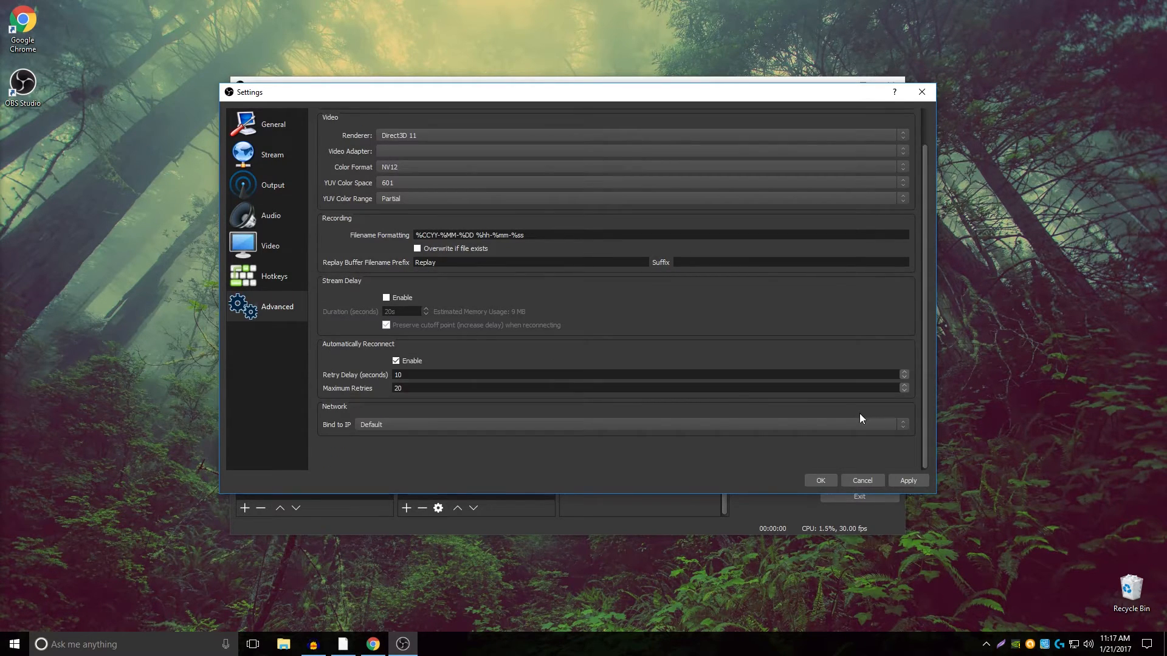
- Apply the settings changes and close the settings window
scroll(921, 431, "up", 1)
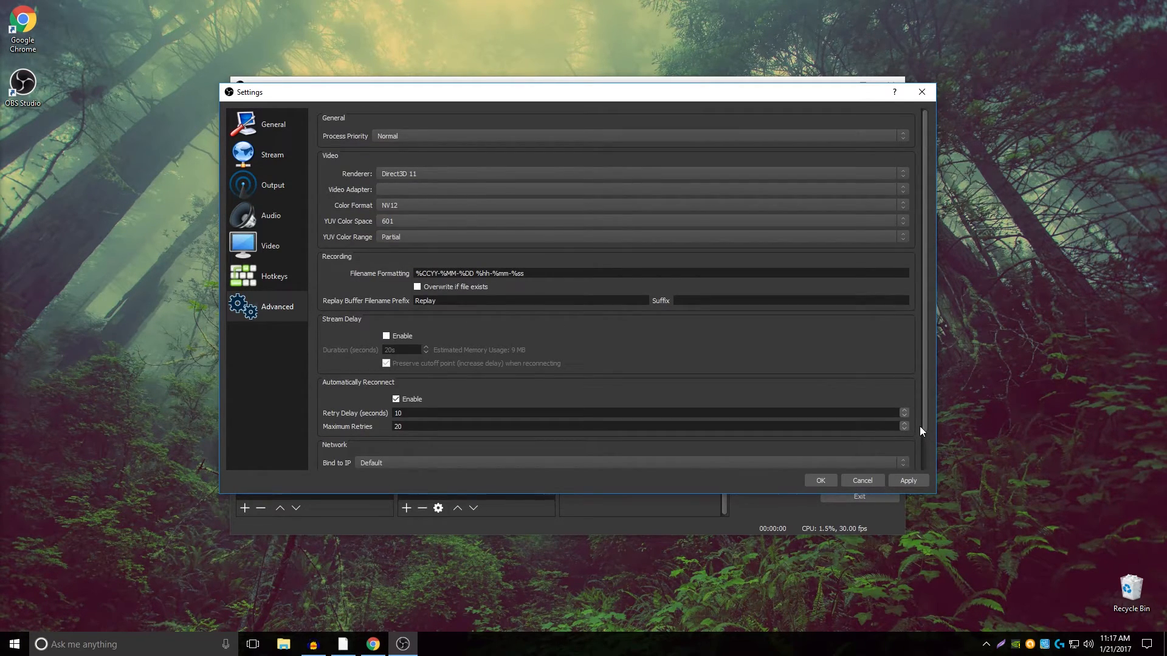
scroll(920, 428, "down", 1)
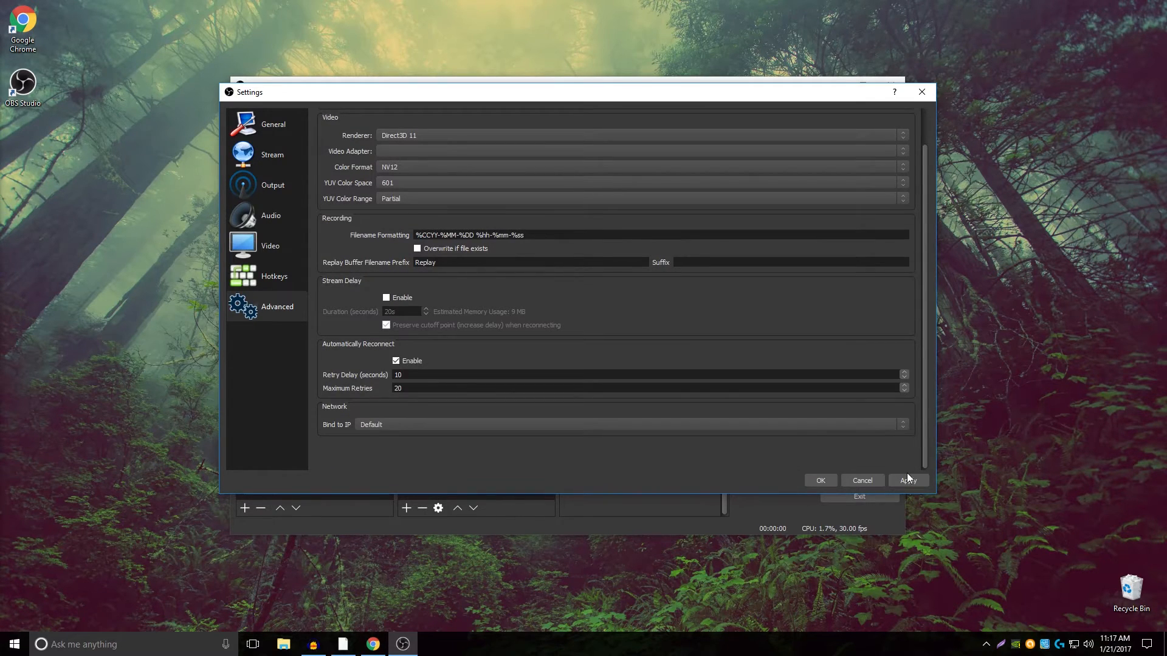
left_click(906, 480)
left_click(818, 480)
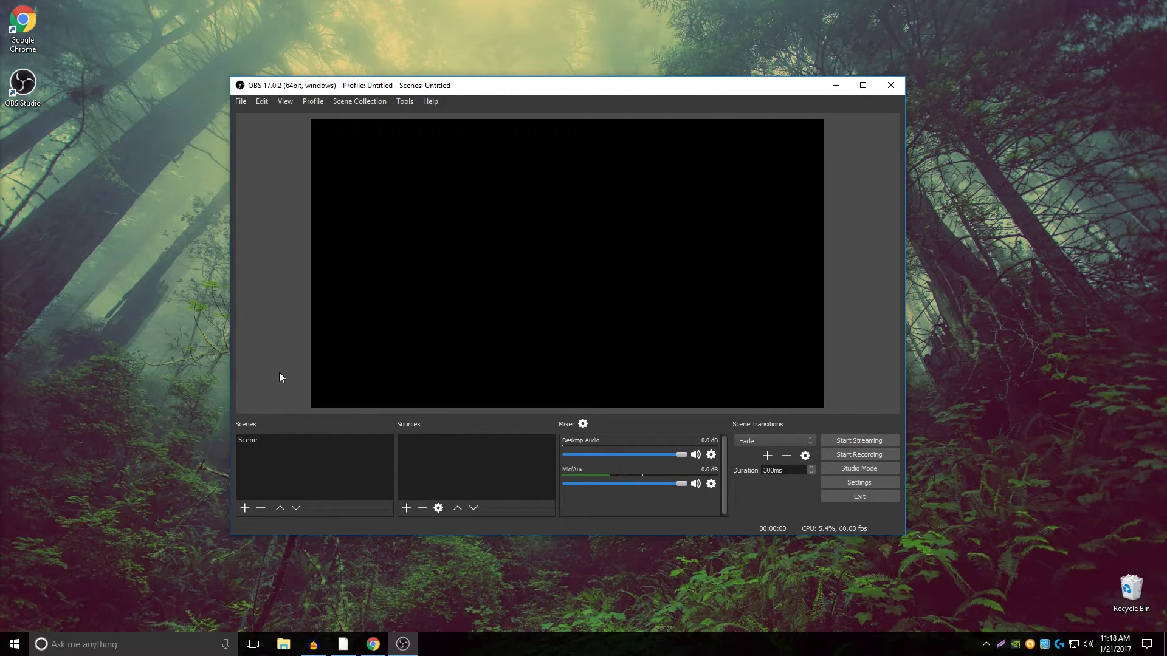
left_click_drag(499, 85, 497, 83)
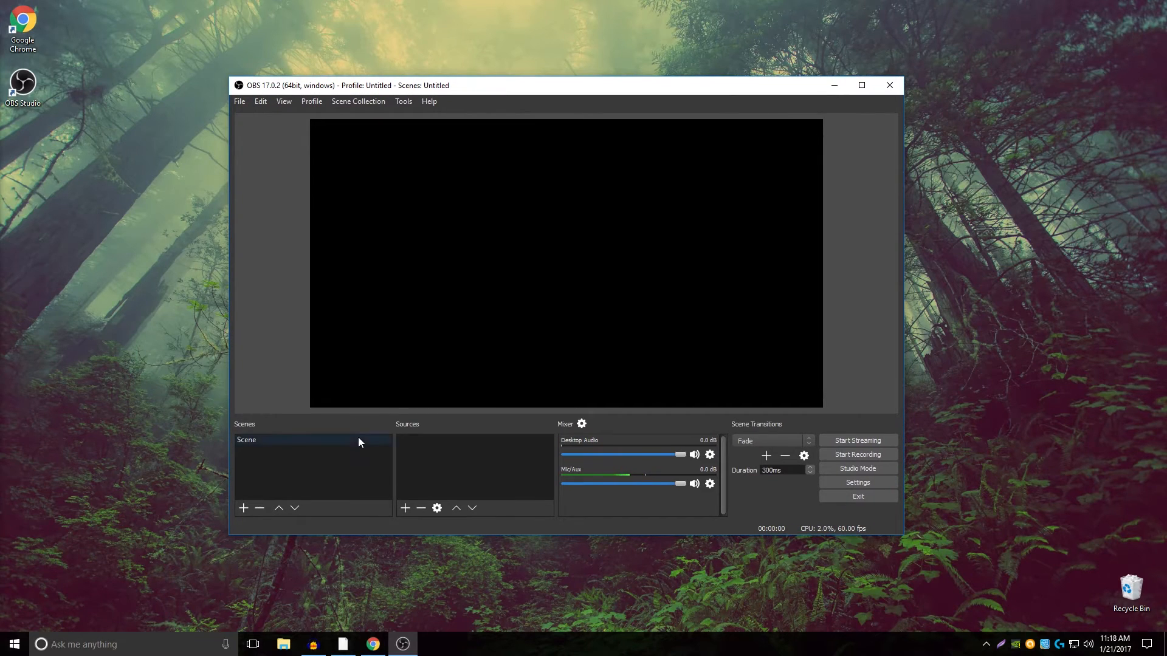
- Rename the existing scene as Stream Lobby
left_click(252, 448)
right_click(262, 438)
left_click(303, 477)
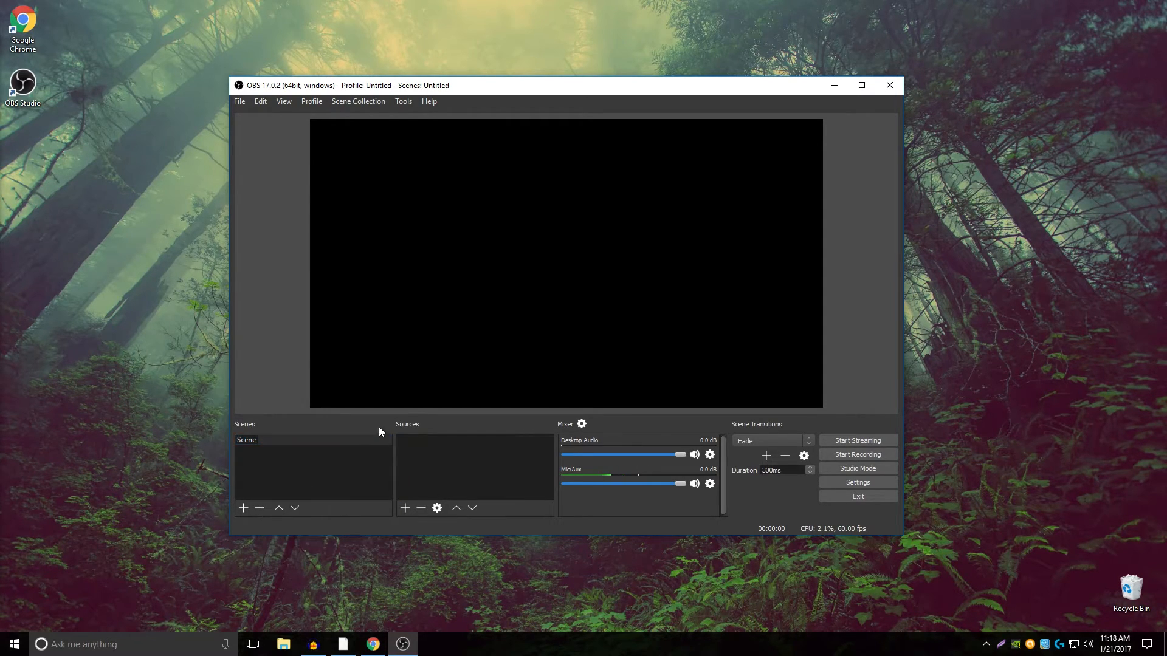
key("BackSpace")
key("BackSpace")
key("BackSpace")
key("BackSpace")
key("BackSpace")
type("Lobby")
key("BackSpace")
key("BackSpace")
key("BackSpace")
key("BackSpace")
key("BackSpace")
type("Stream Lobby")
key("Return")
- Add a new Game Capture source named Cs:GO, keeping the mode Capture any fullscreen application
left_click(405, 508)
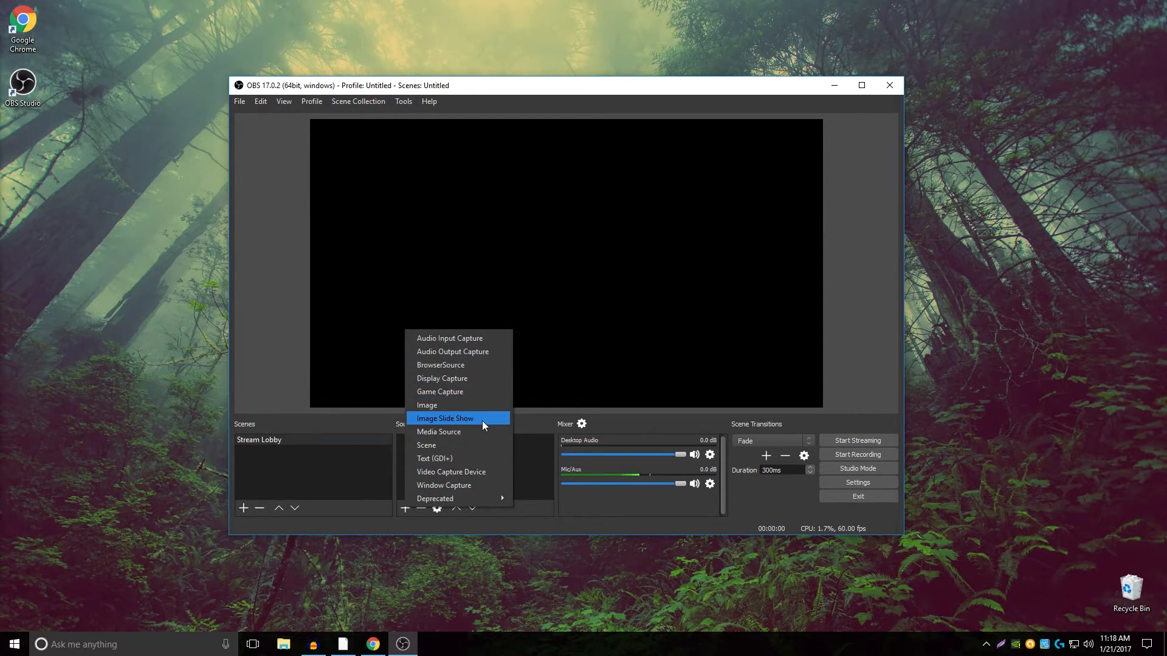
mouse_move(488, 502)
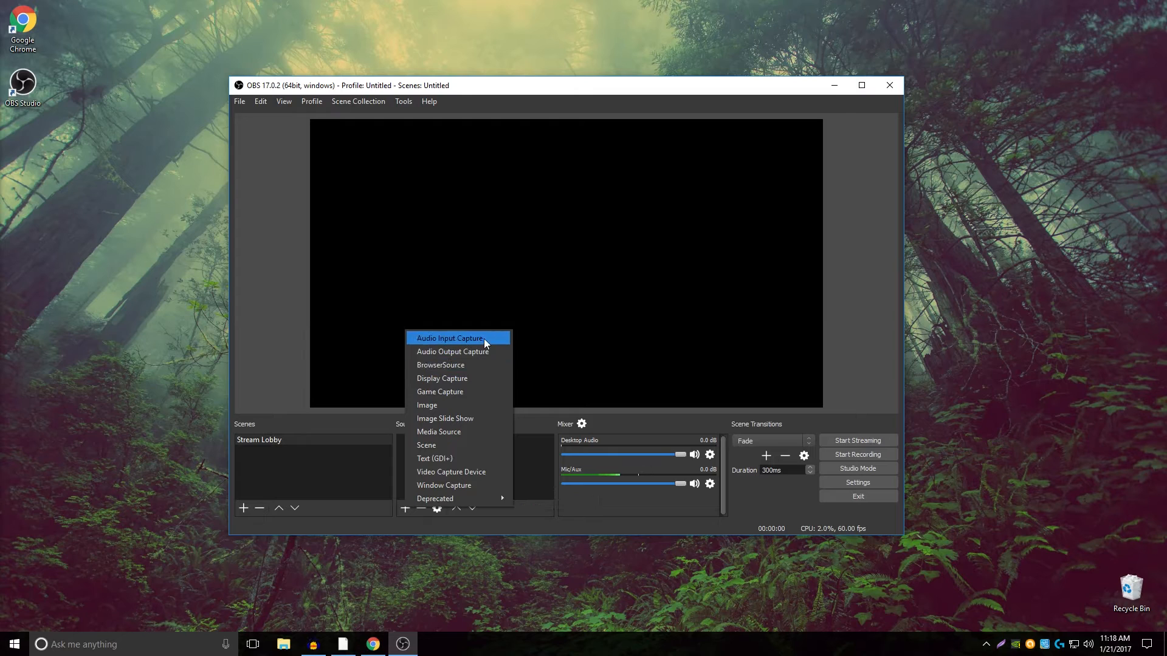
left_click(456, 392)
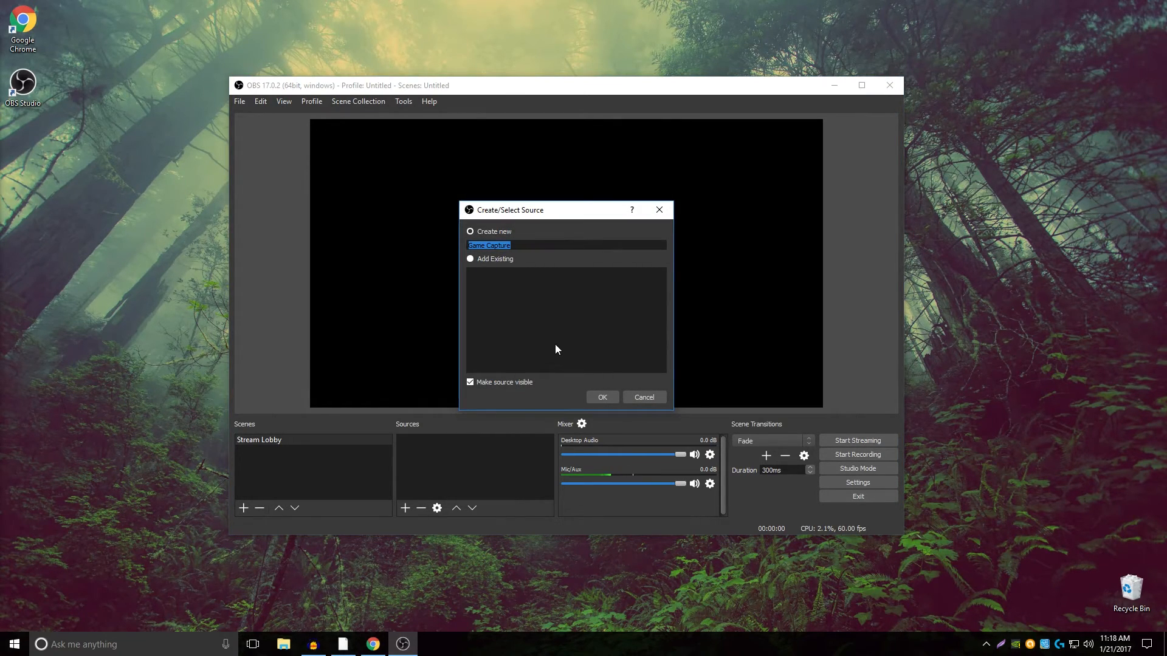
type("Cs:GO")
left_click(602, 397)
left_click(475, 376)
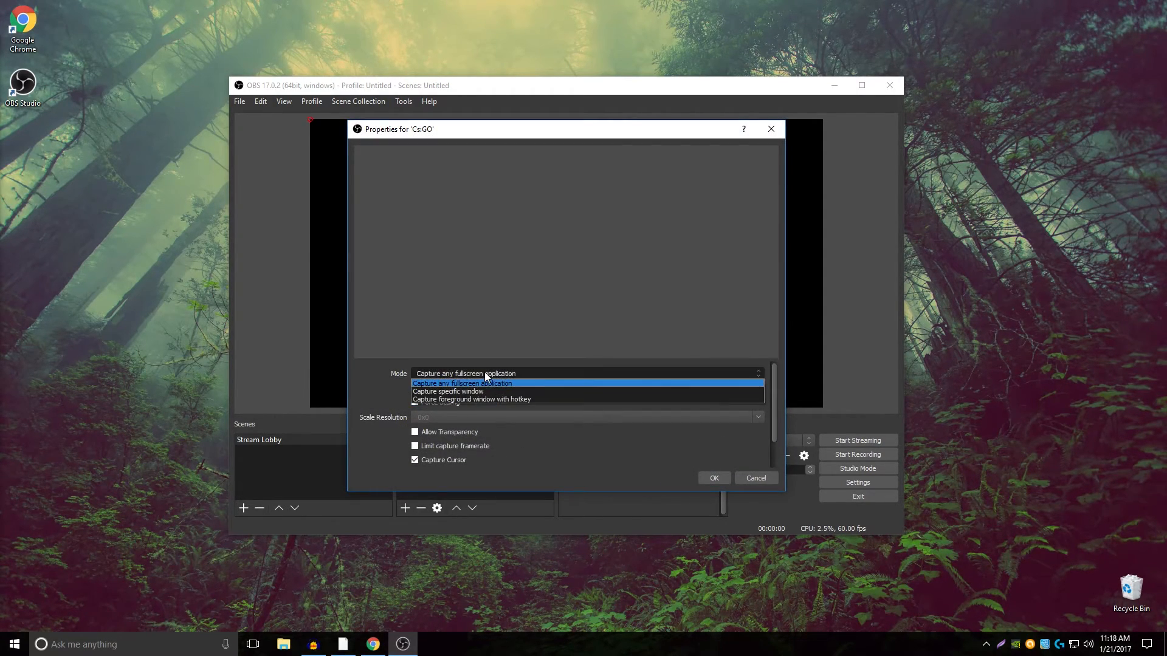
left_click(356, 373)
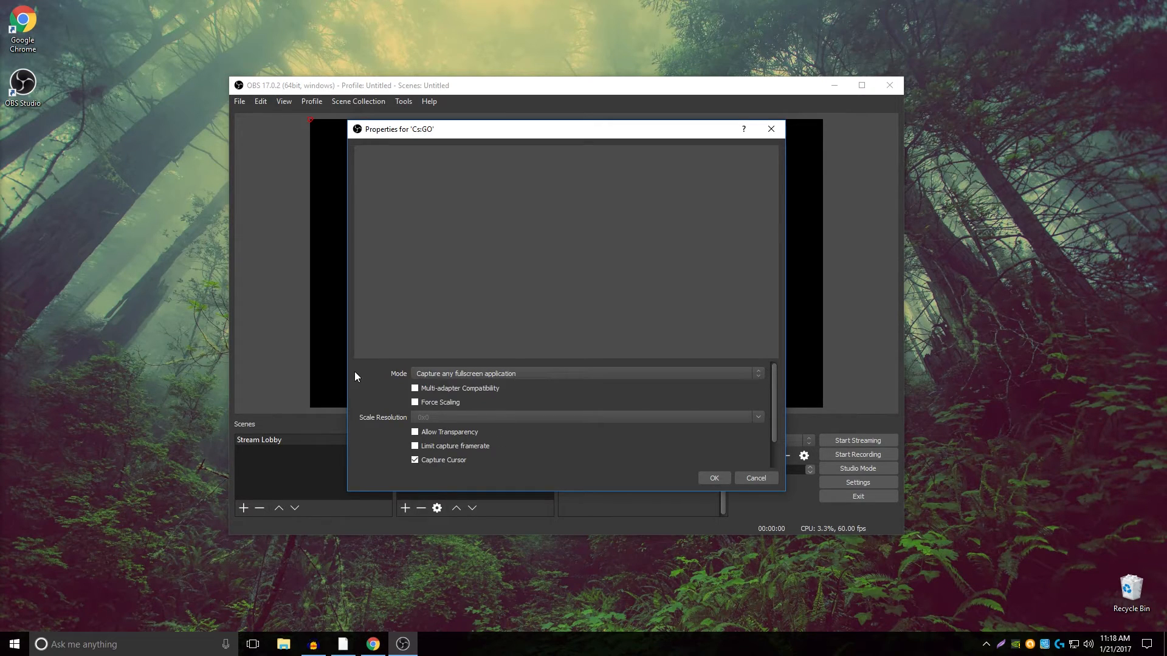
left_click(716, 479)
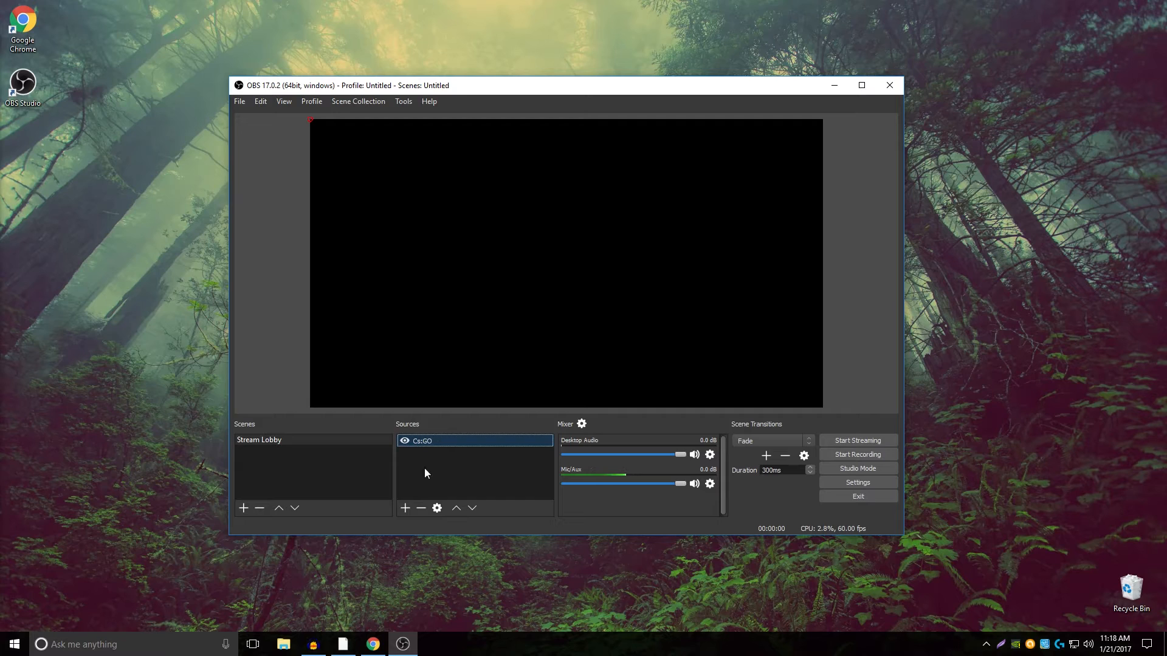
double_click(450, 443)
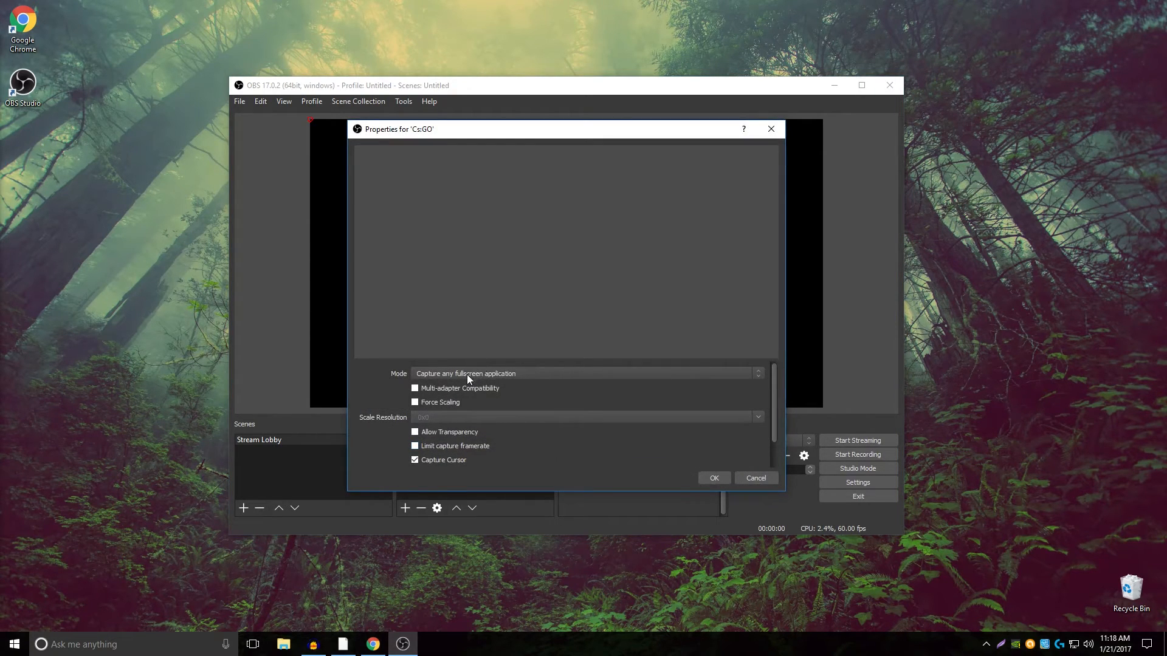
left_click(467, 374)
left_click(474, 387)
left_click(760, 480)
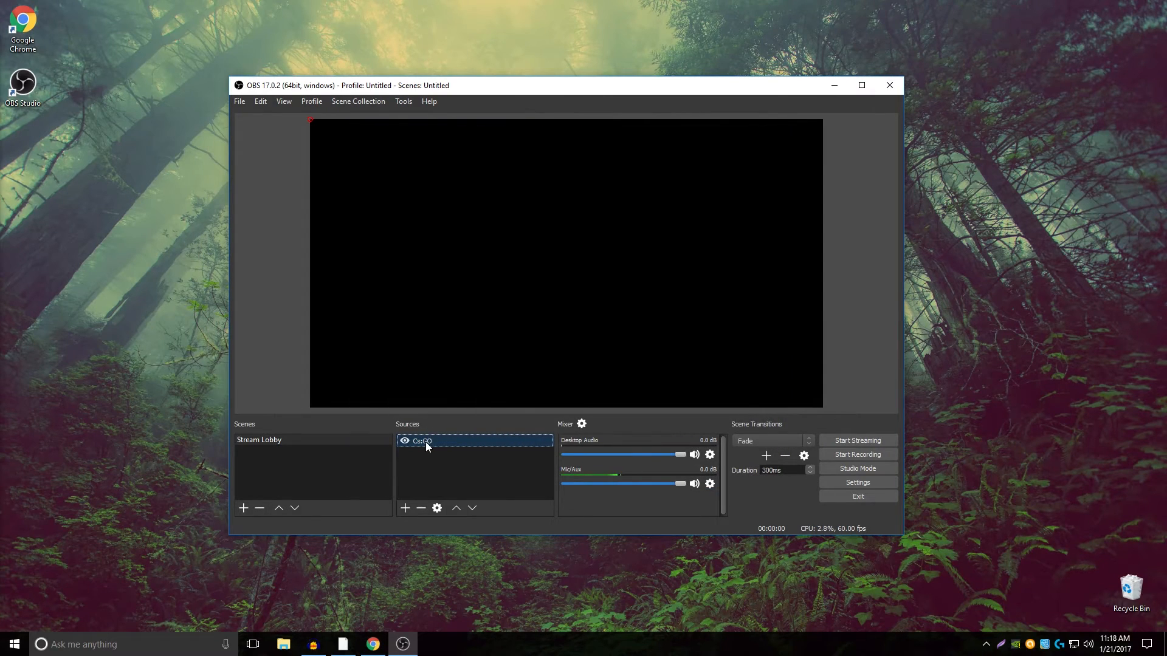
- Rename the Cs:GO source as Game
right_click(426, 442)
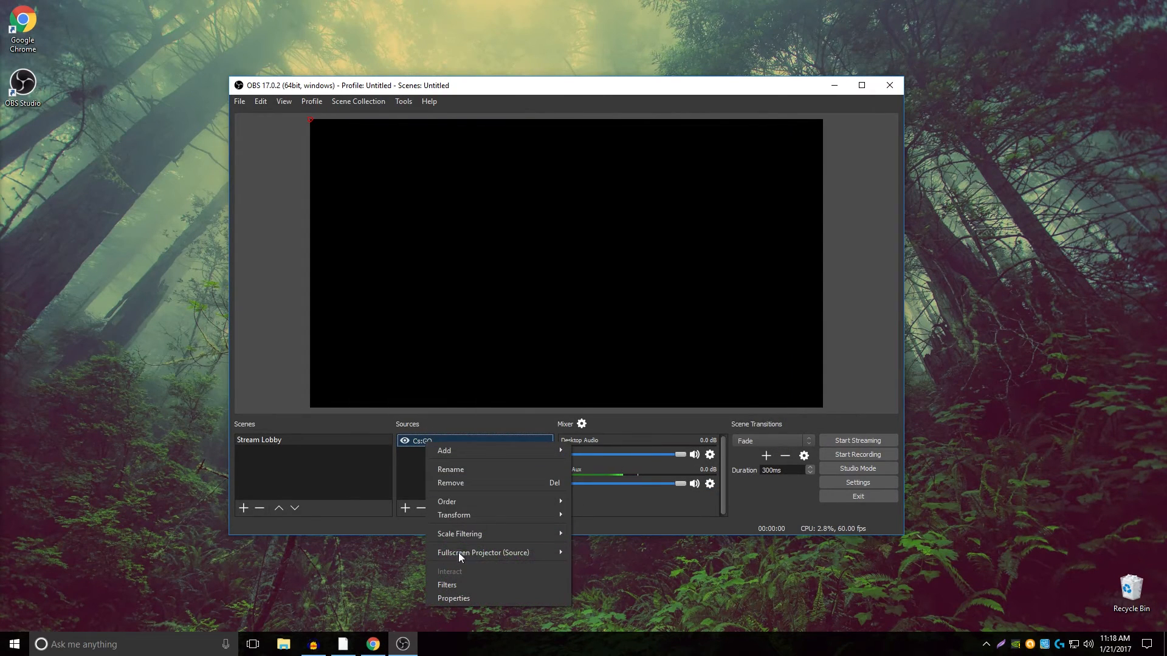
left_click(465, 471)
mouse_move(442, 439)
left_mouse_down()
mouse_move(367, 438)
mouse_move(439, 437)
left_mouse_up()
right_click(440, 438)
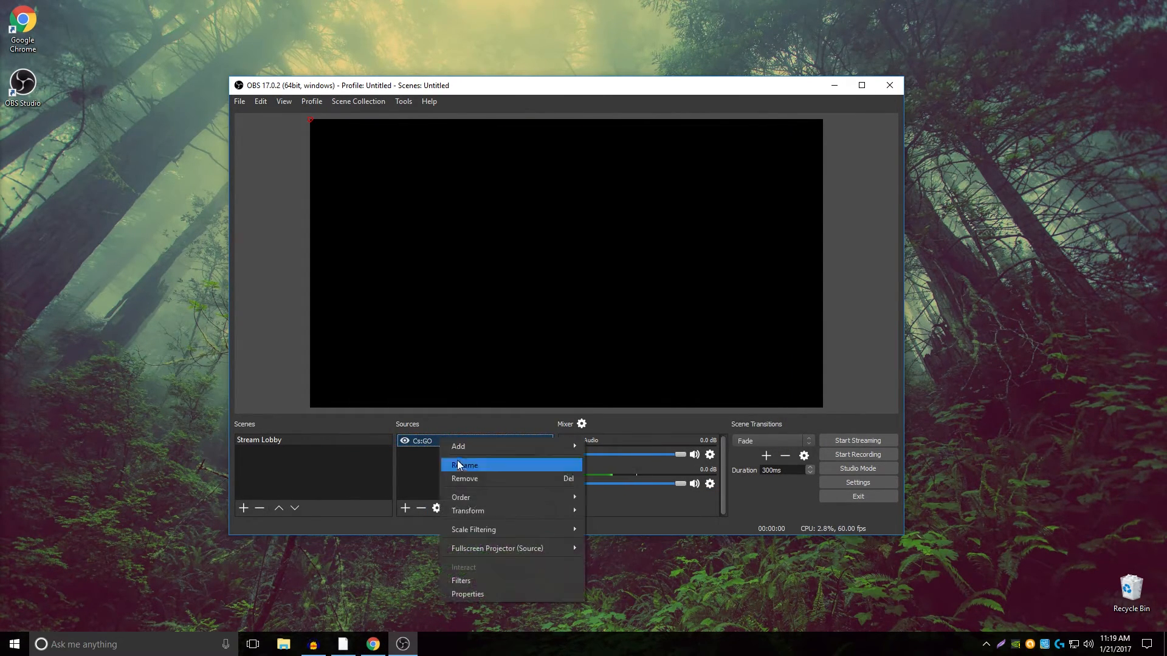
left_click(457, 465)
key("BackSpace")
key("BackSpace")
key("BackSpace")
key("BackSpace")
key("BackSpace")
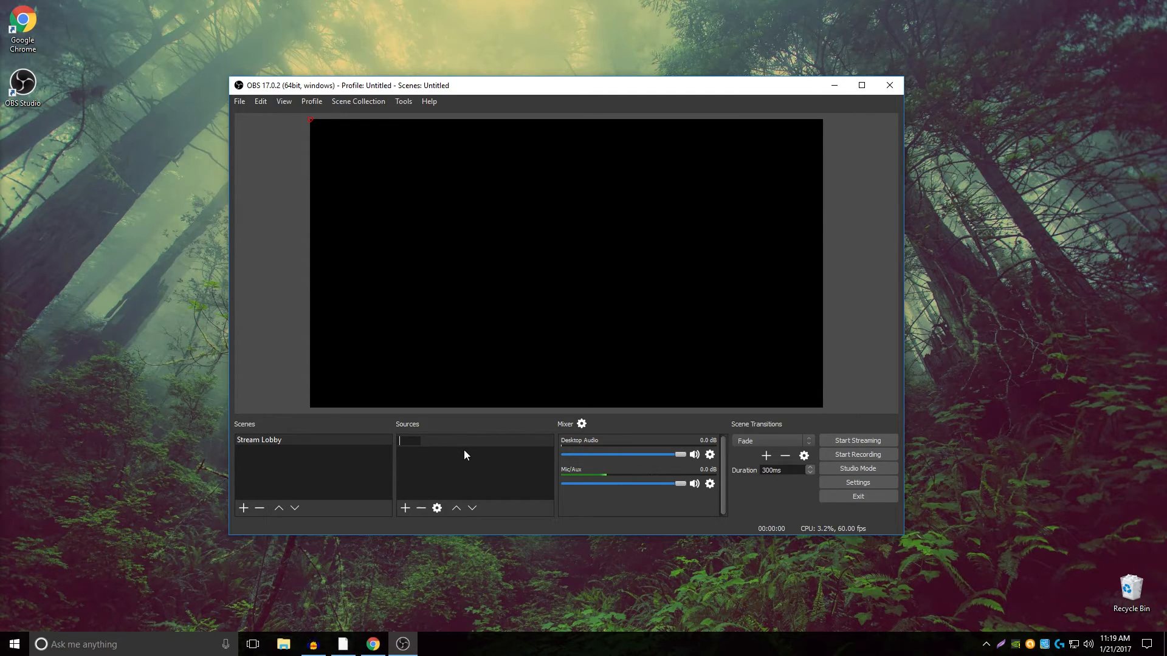
type("Game")
key("Return")
- Try the Capture specific window mode for the Game source, checking the available windows and the remaining capture options
double_click(457, 441)
left_click(464, 372)
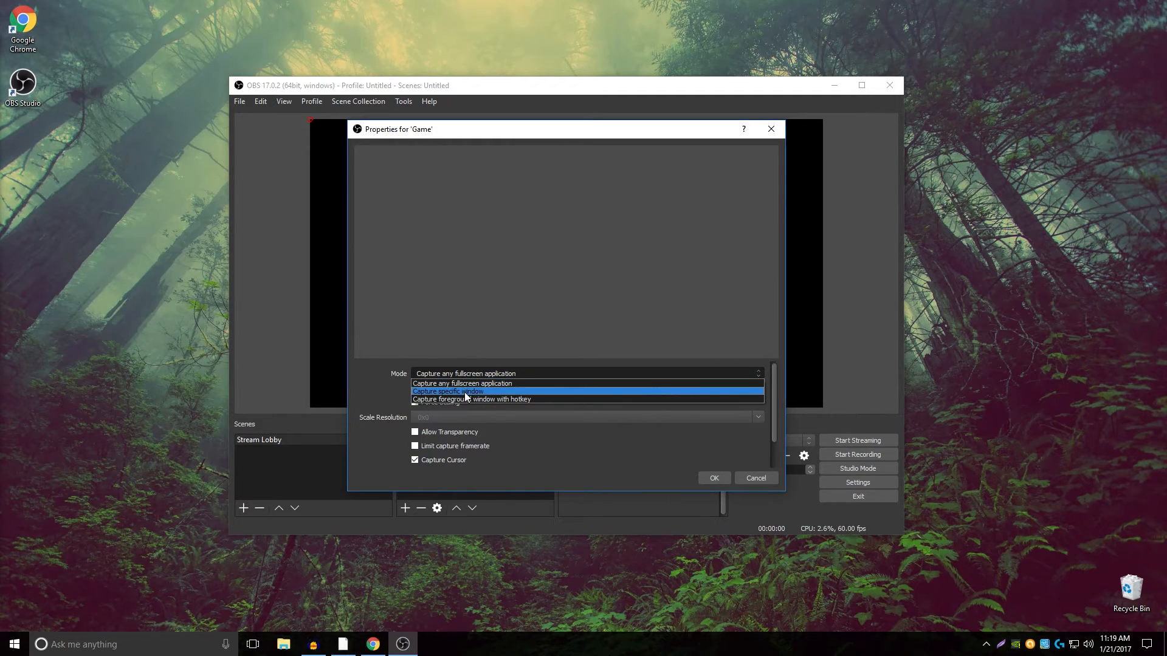
left_click(465, 392)
left_click(487, 360)
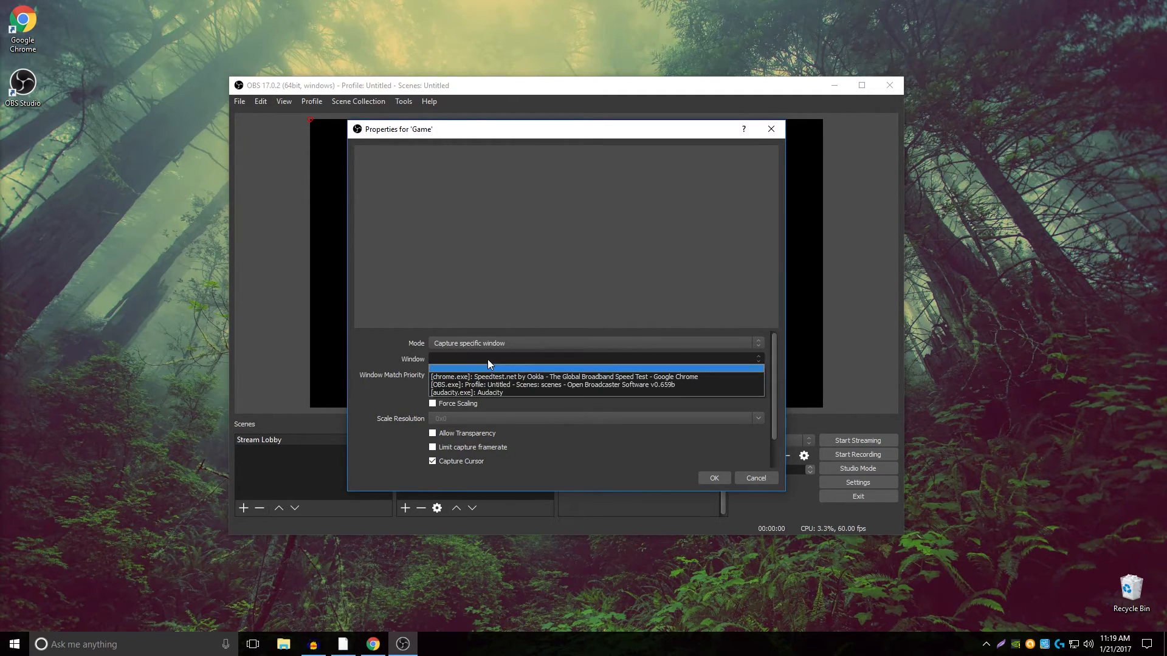
left_click(535, 451)
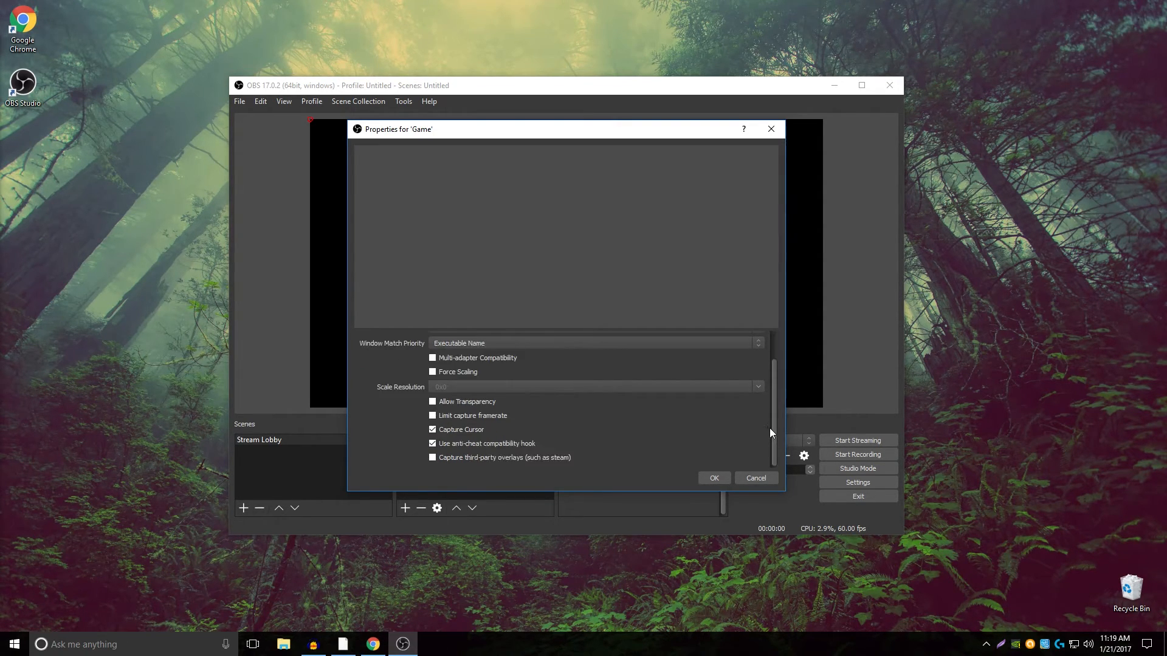
left_click(715, 476)
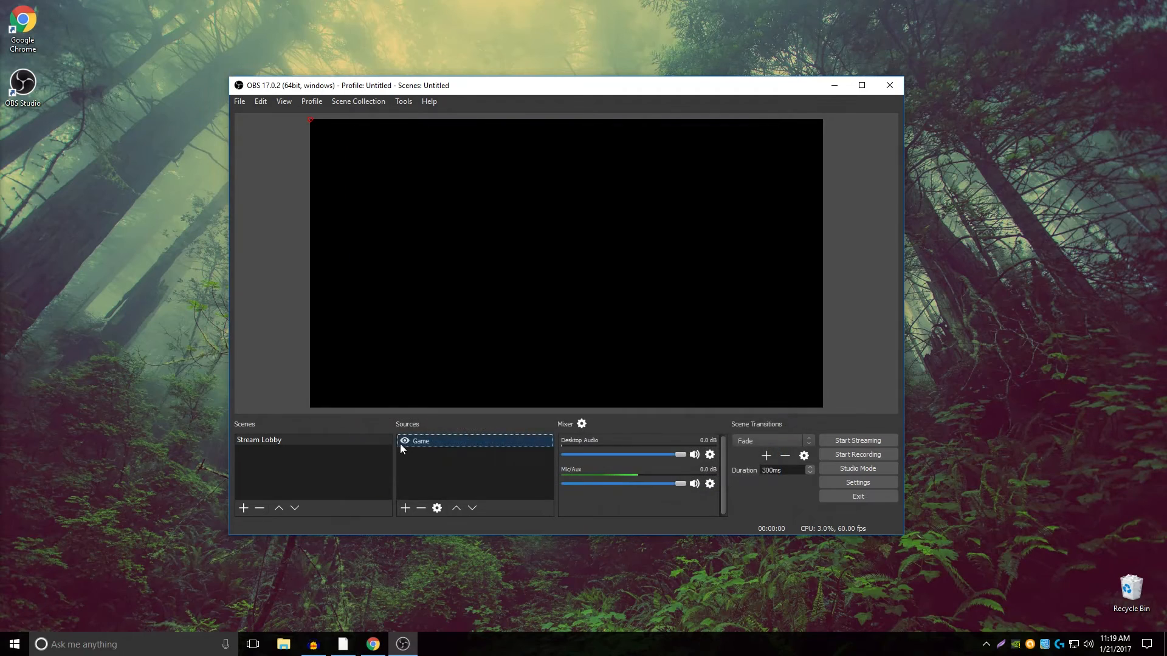
- Set the Game source's mode to Capture any fullscreen application and select the Stream Lobby scene
double_click(433, 443)
left_click(468, 358)
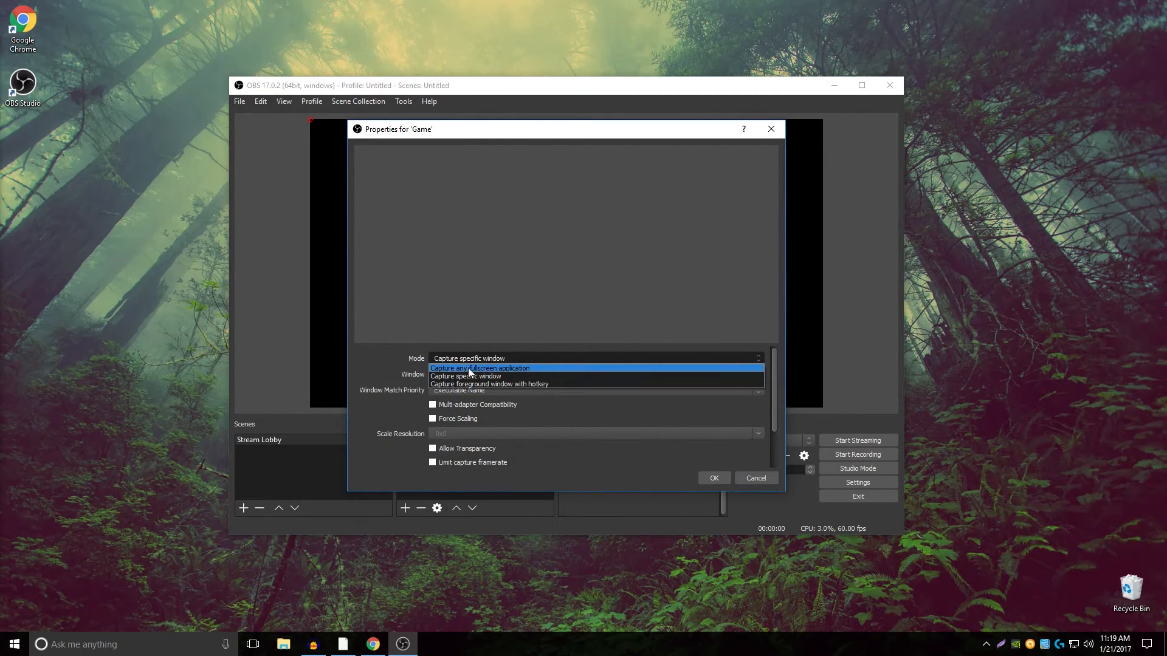
left_click(471, 368)
left_click(714, 477)
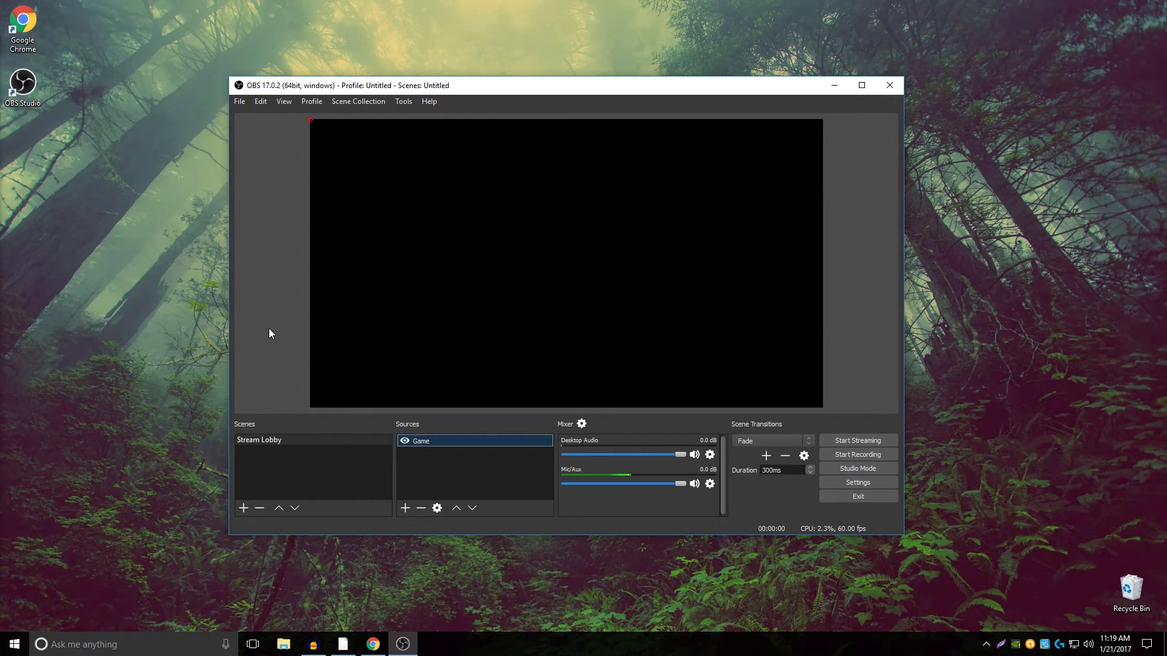
mouse_move(503, 85)
left_mouse_down()
mouse_move(484, 91)
mouse_move(487, 80)
left_mouse_up()
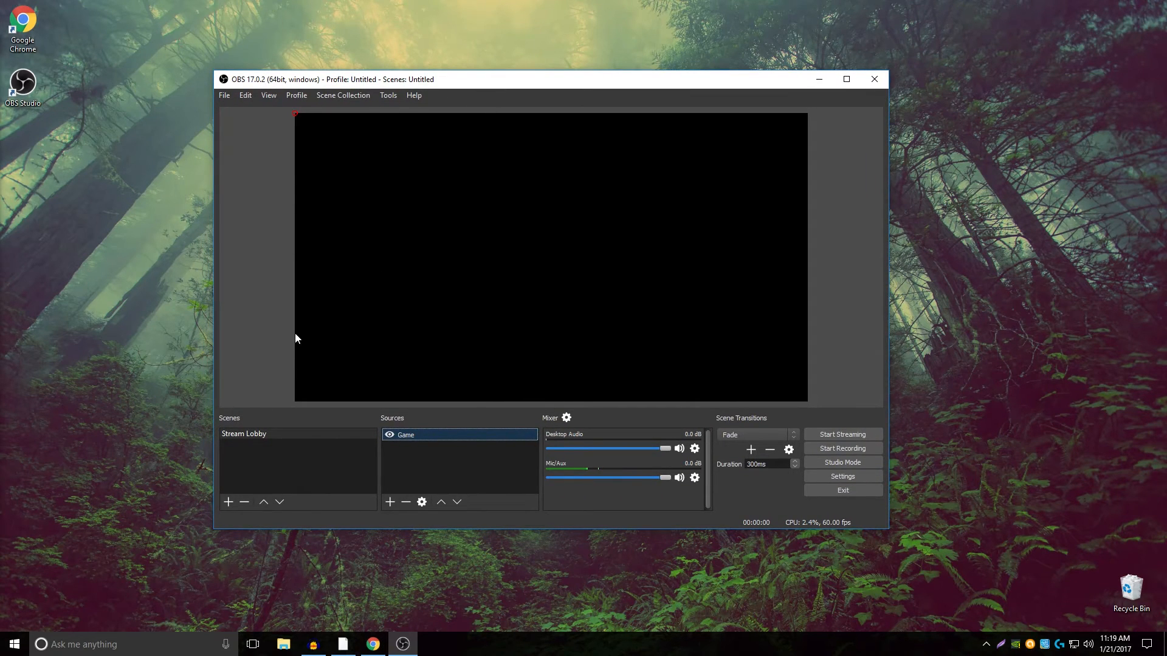
left_click(275, 431)
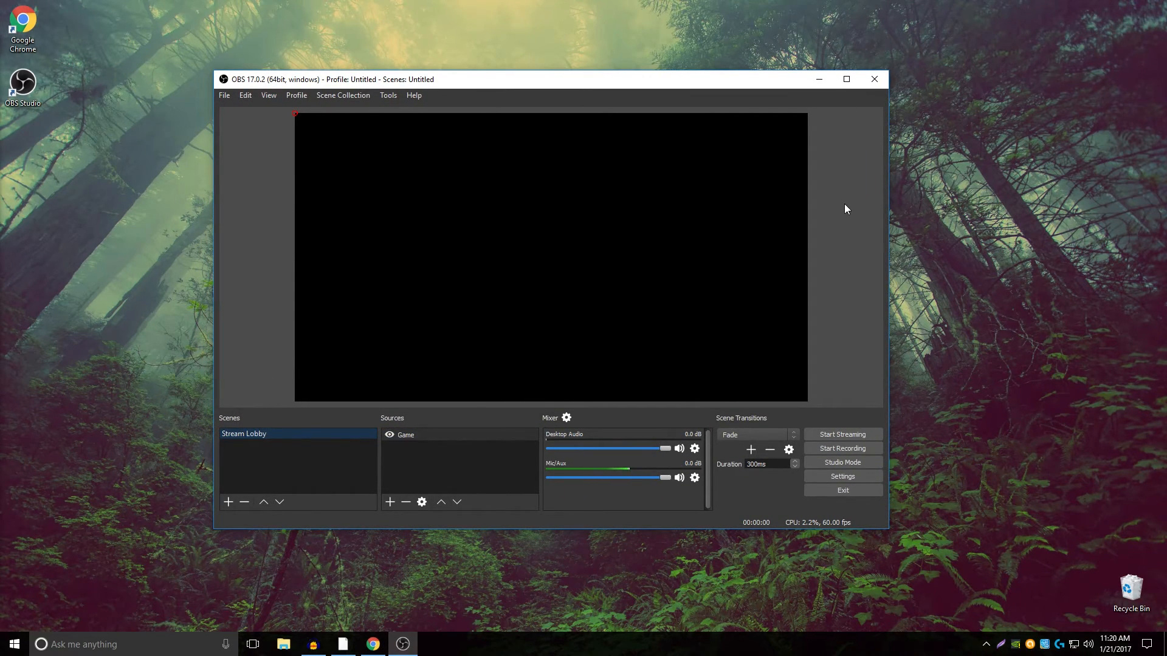